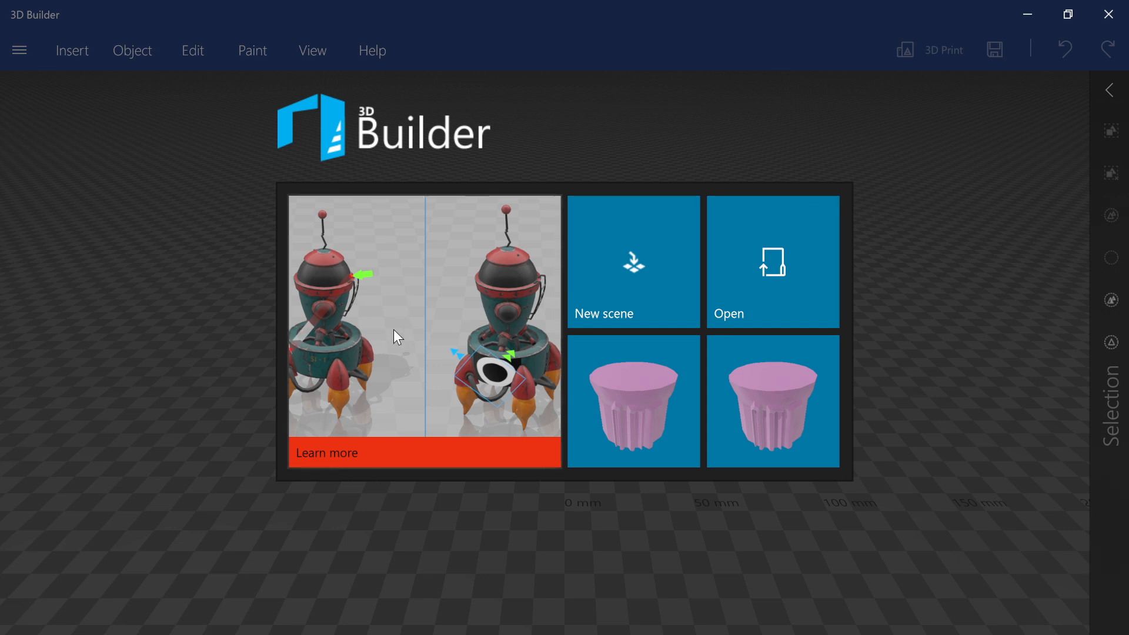
# Create a new empty scene.
pyautogui.click(626, 275)
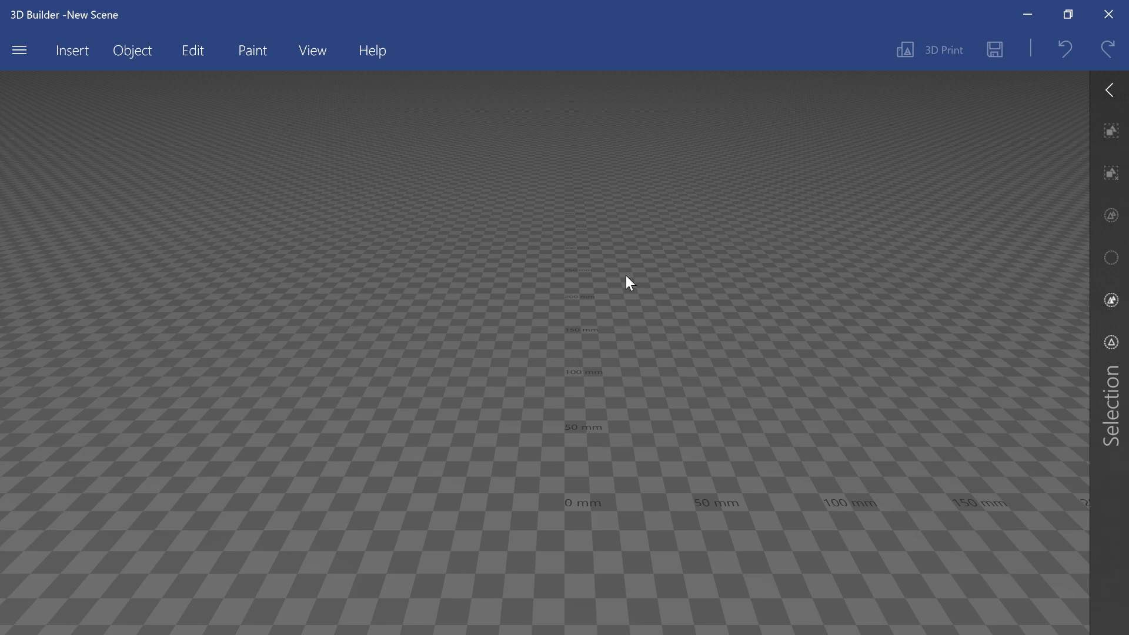
pyautogui.click(21, 48)
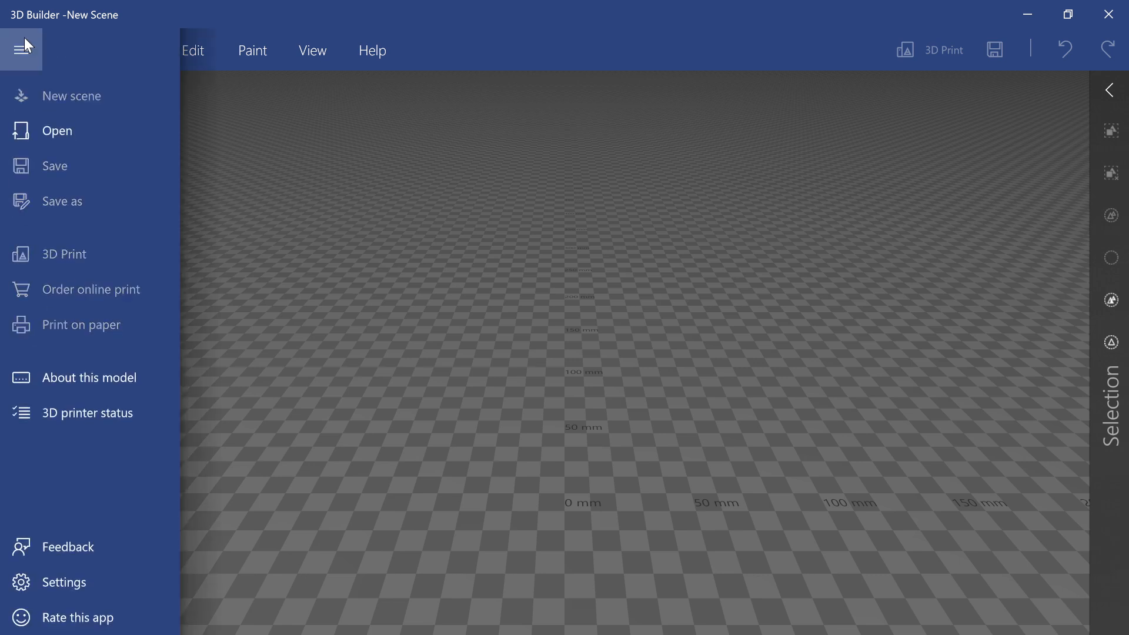
pyautogui.click(23, 41)
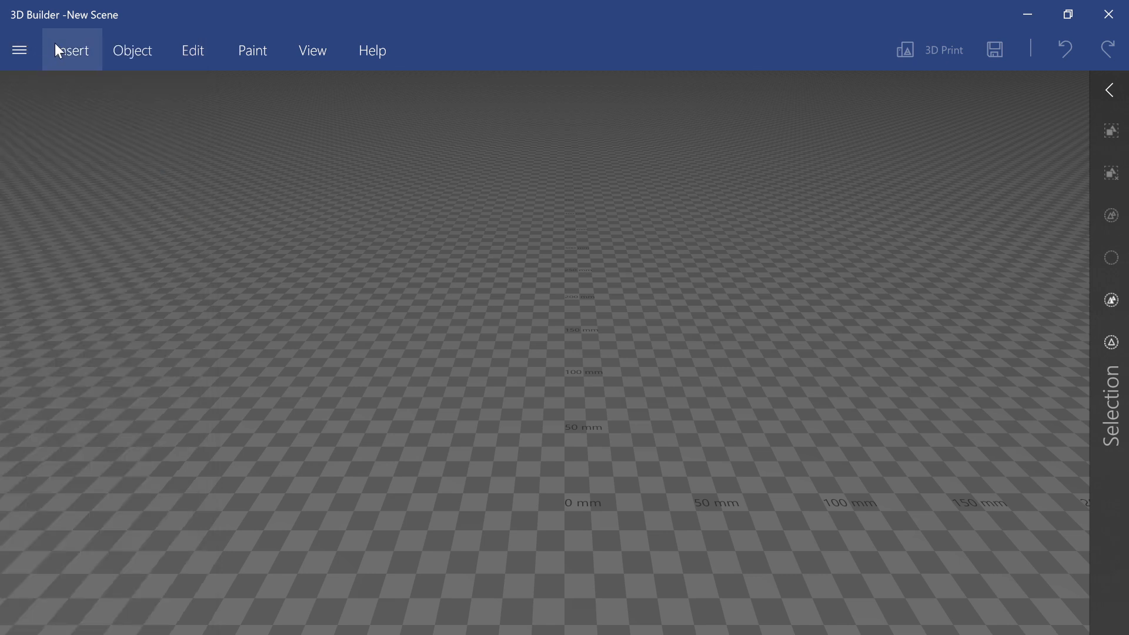
# Insert a cube and a cylinder at the origin, and undo both insertions.
pyautogui.click(57, 47)
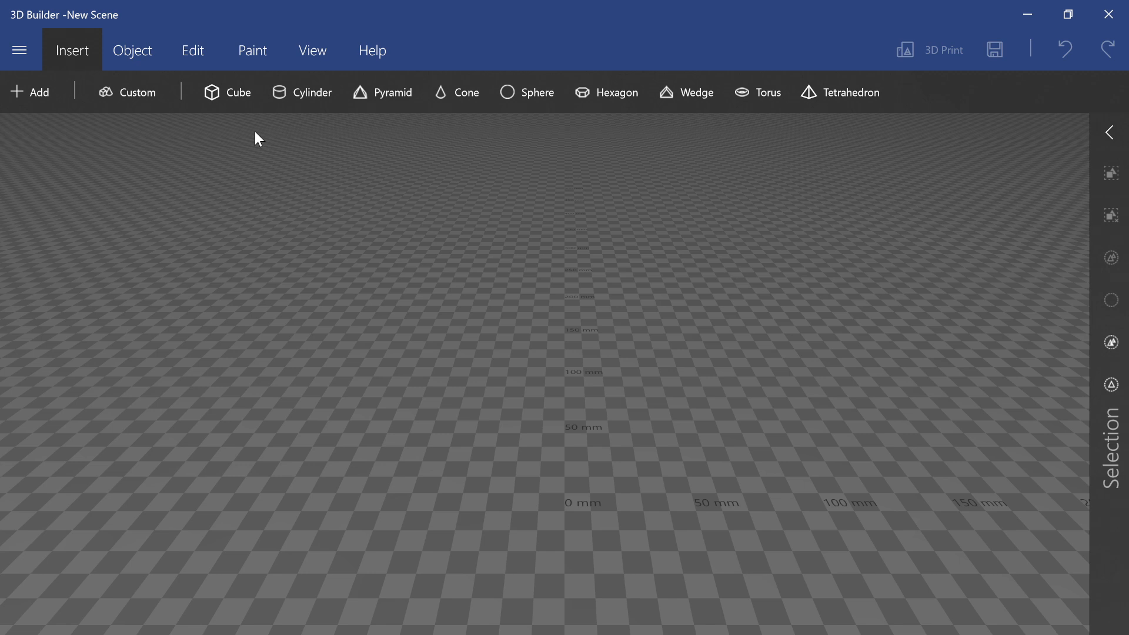
pyautogui.click(258, 95)
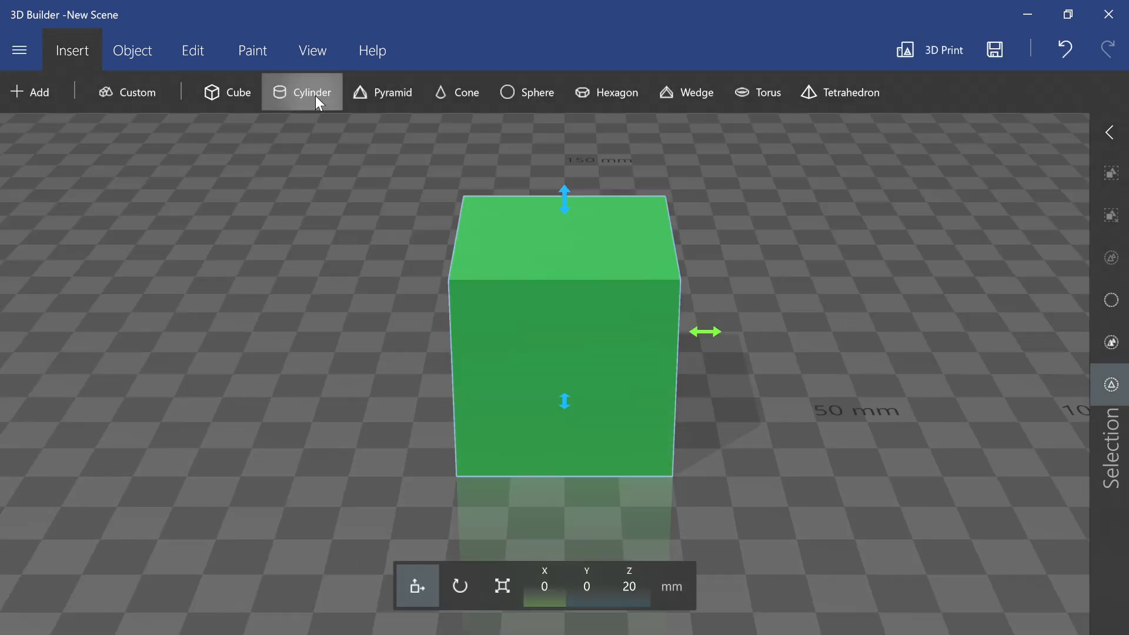
pyautogui.click(315, 95)
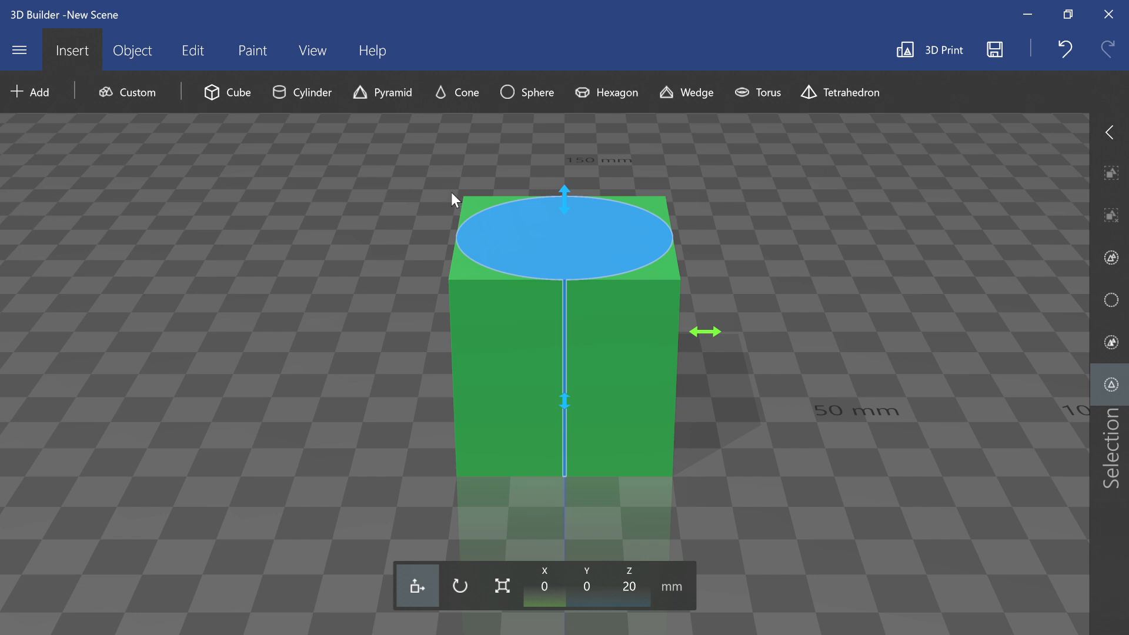
pyautogui.hotkey('ctrl', 'z')
pyautogui.hotkey('ctrl', 'z')
# Insert a cylinder and a pyramid one at a time, removing each from the scene.
pyautogui.click(315, 105)
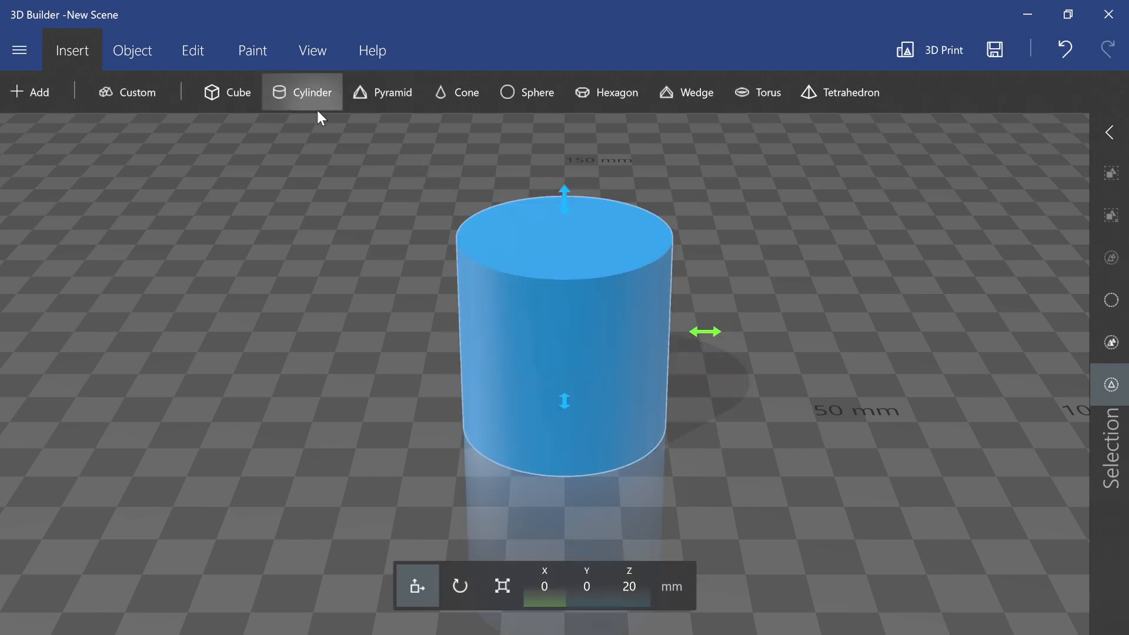
pyautogui.press('Delete')
pyautogui.click(366, 108)
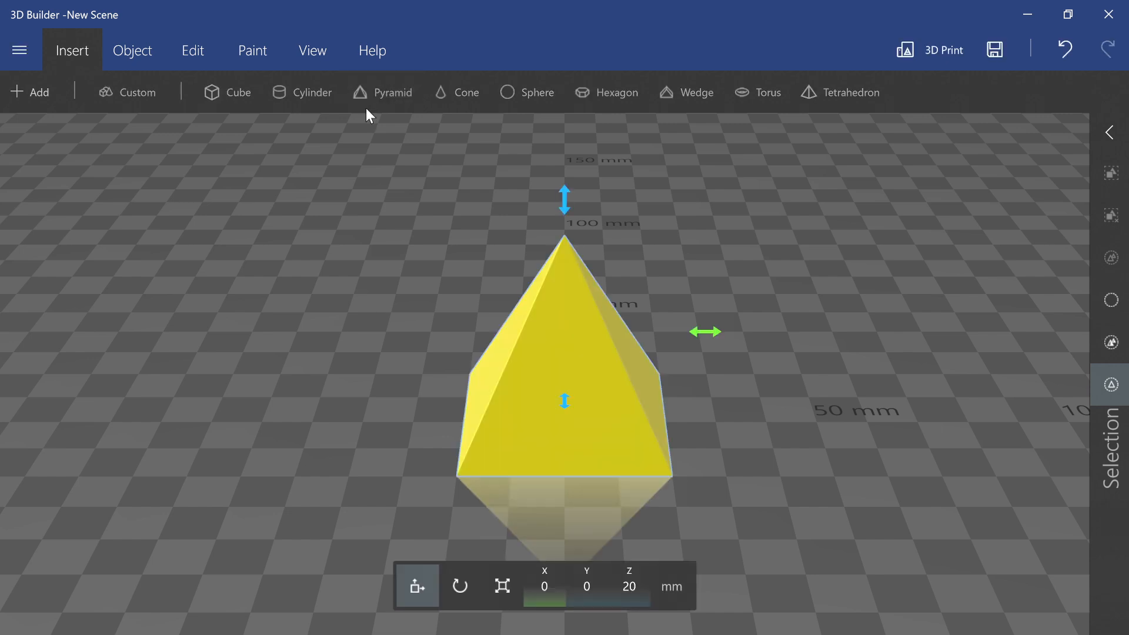
pyautogui.press('Delete')
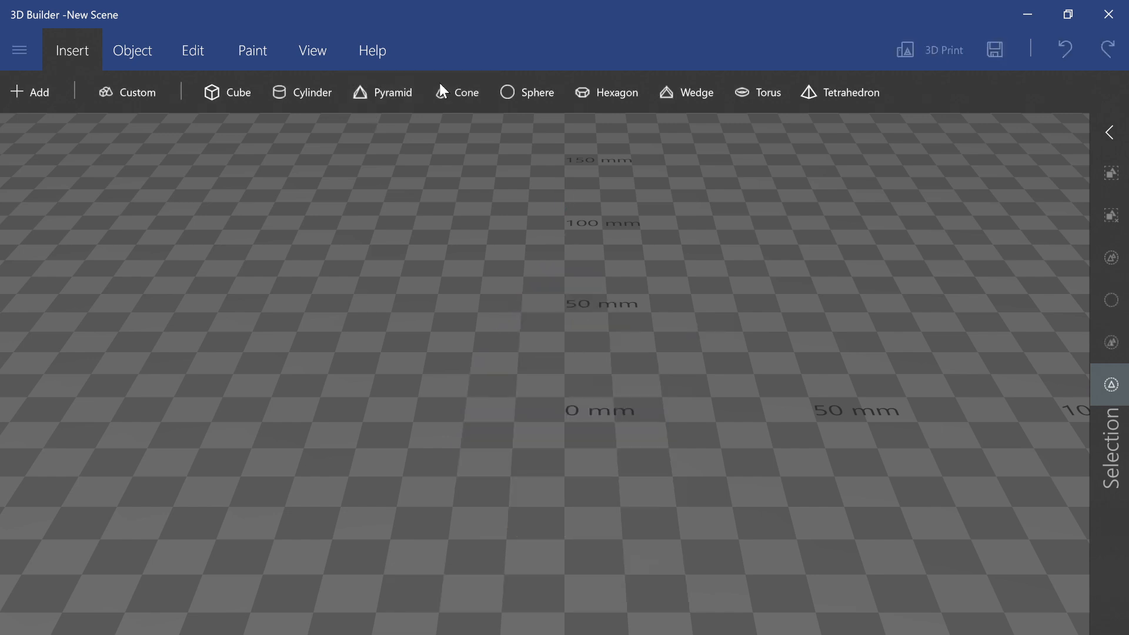
# Insert a cone, a sphere and a hexagon one at a time, removing each from the scene.
pyautogui.click(439, 85)
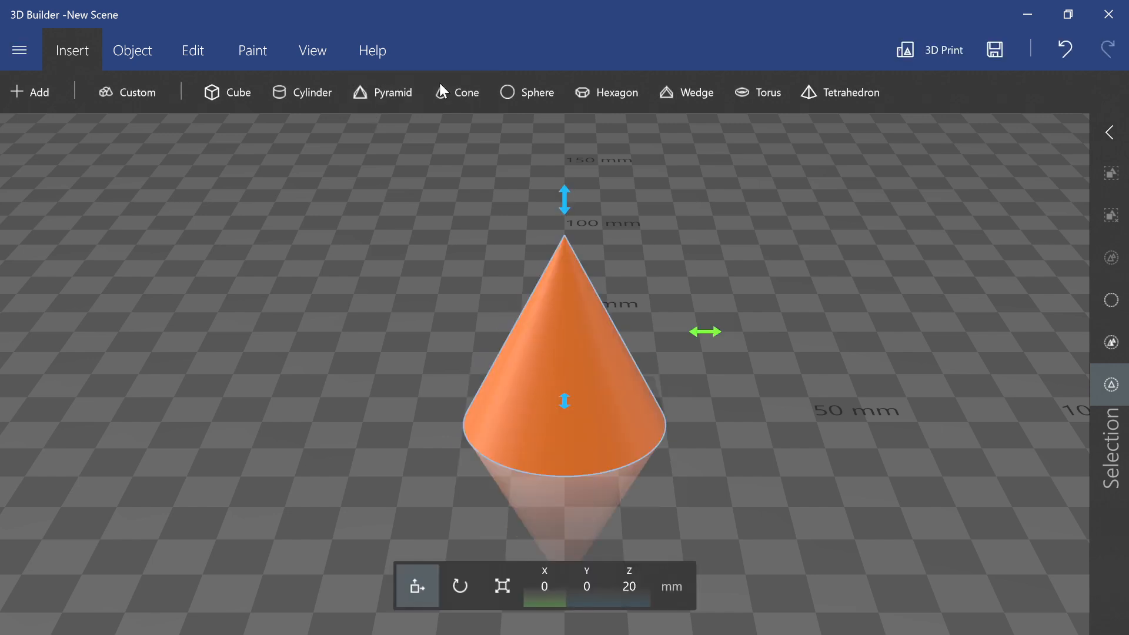
pyautogui.press('Delete')
pyautogui.click(517, 89)
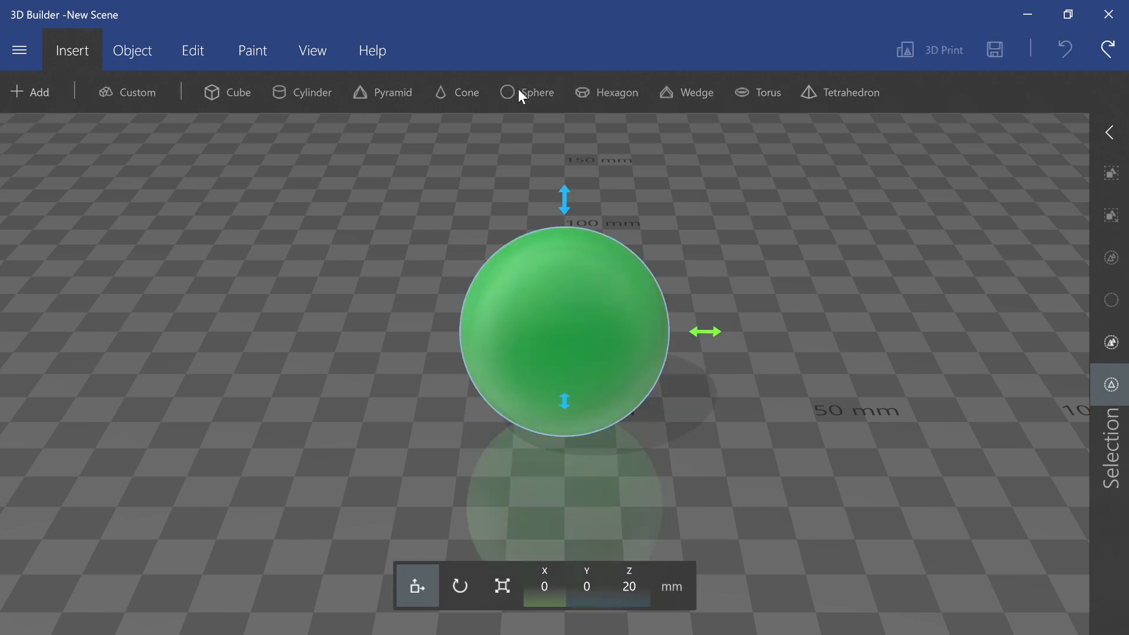
pyautogui.press('Delete')
pyautogui.click(604, 89)
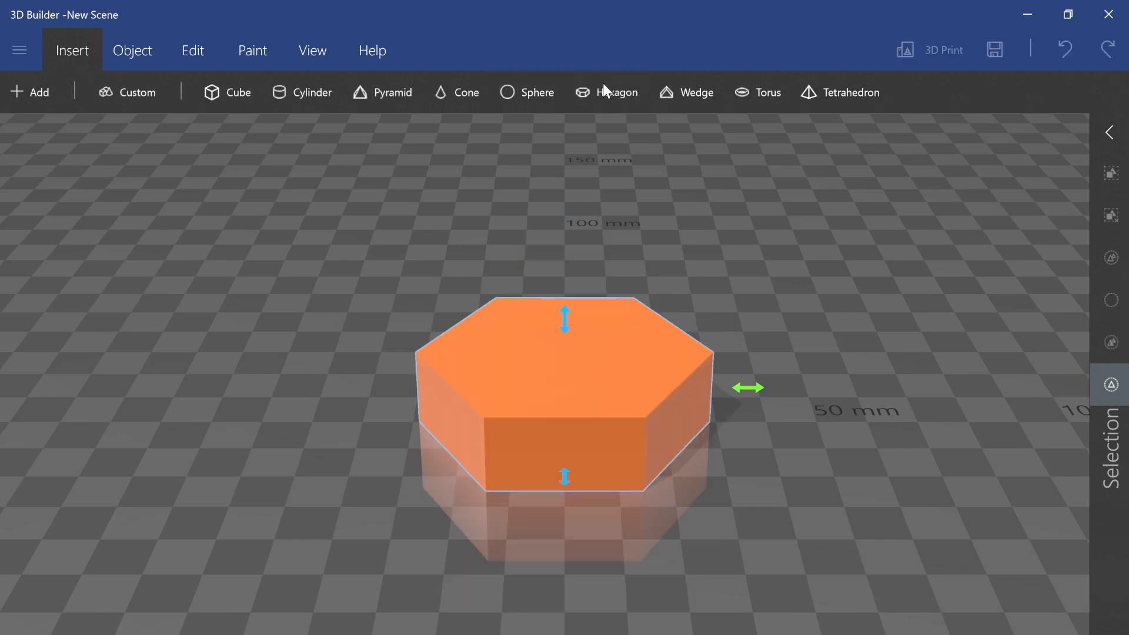
pyautogui.press('Delete')
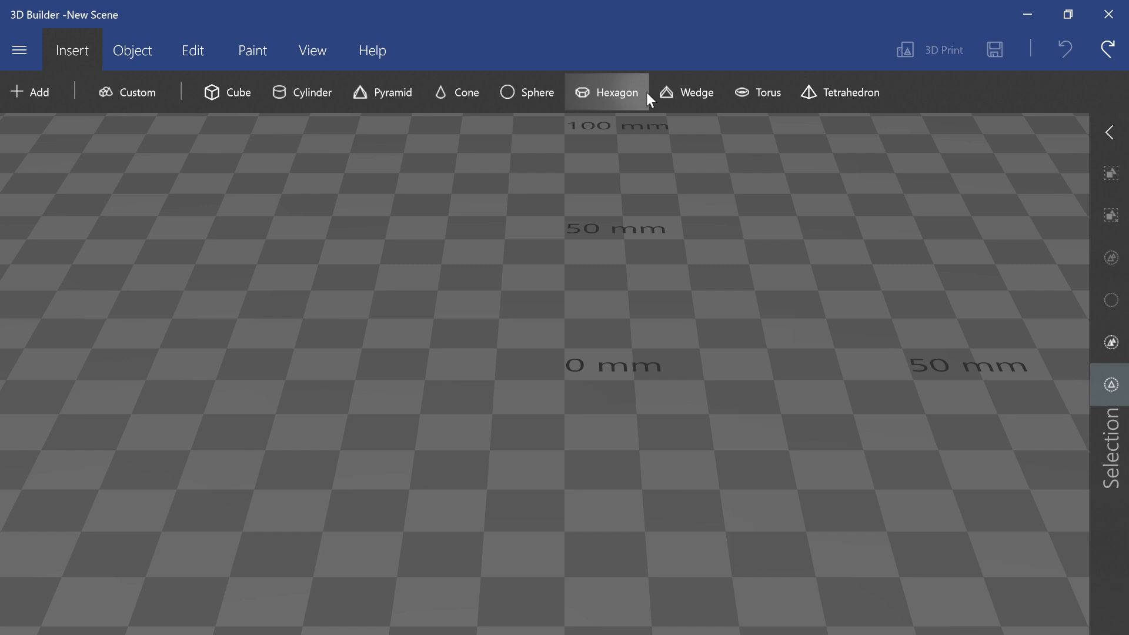
# Insert a wedge and a torus one at a time, inspecting each one and removing it from the scene.
pyautogui.click(680, 106)
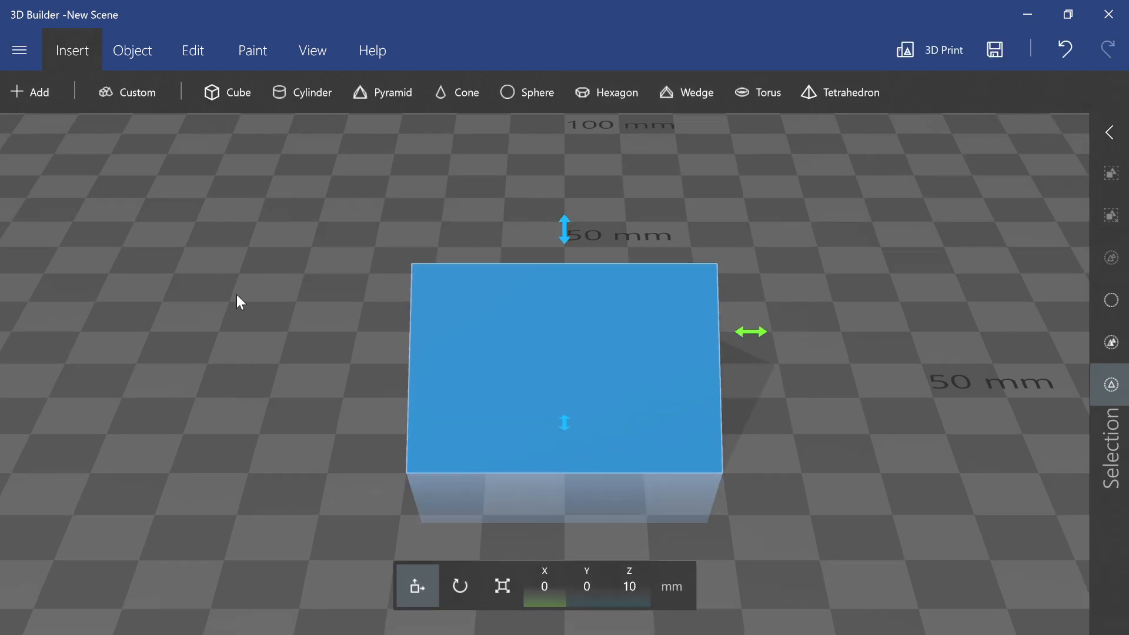
pyautogui.moveTo(242, 297); pyautogui.dragTo(517, 306)
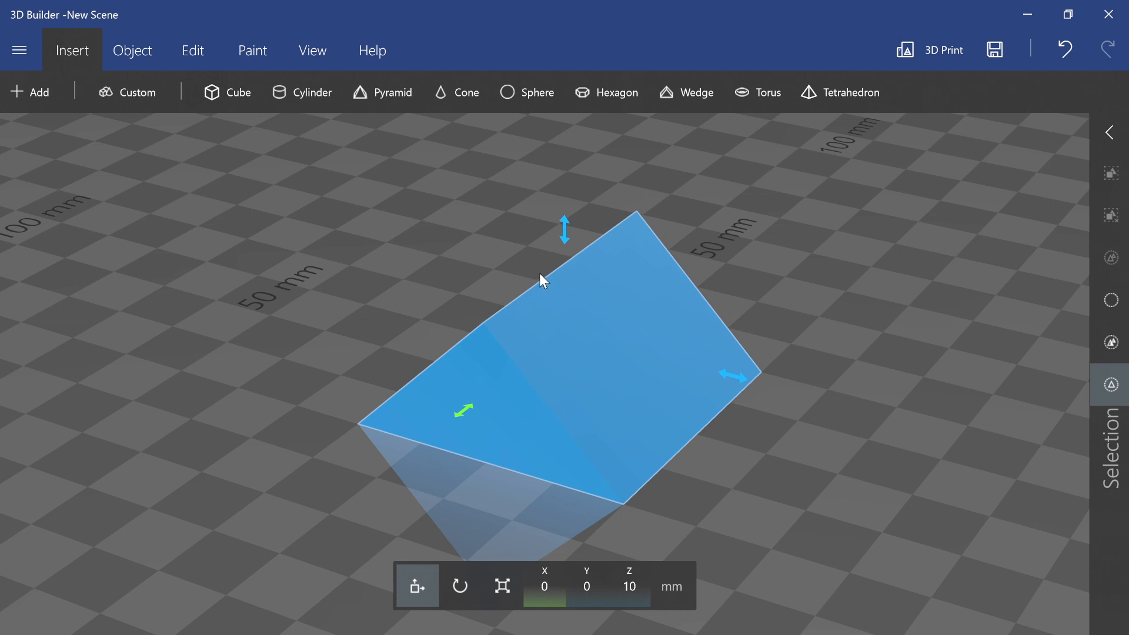
pyautogui.hotkey('ctrl', 'z')
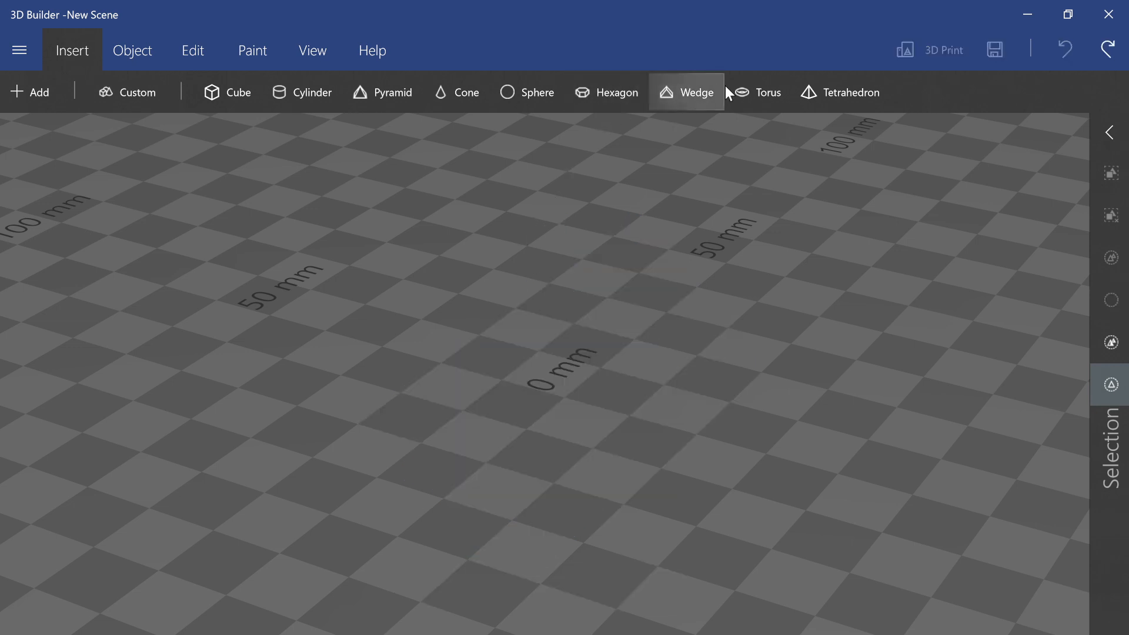
pyautogui.click(745, 90)
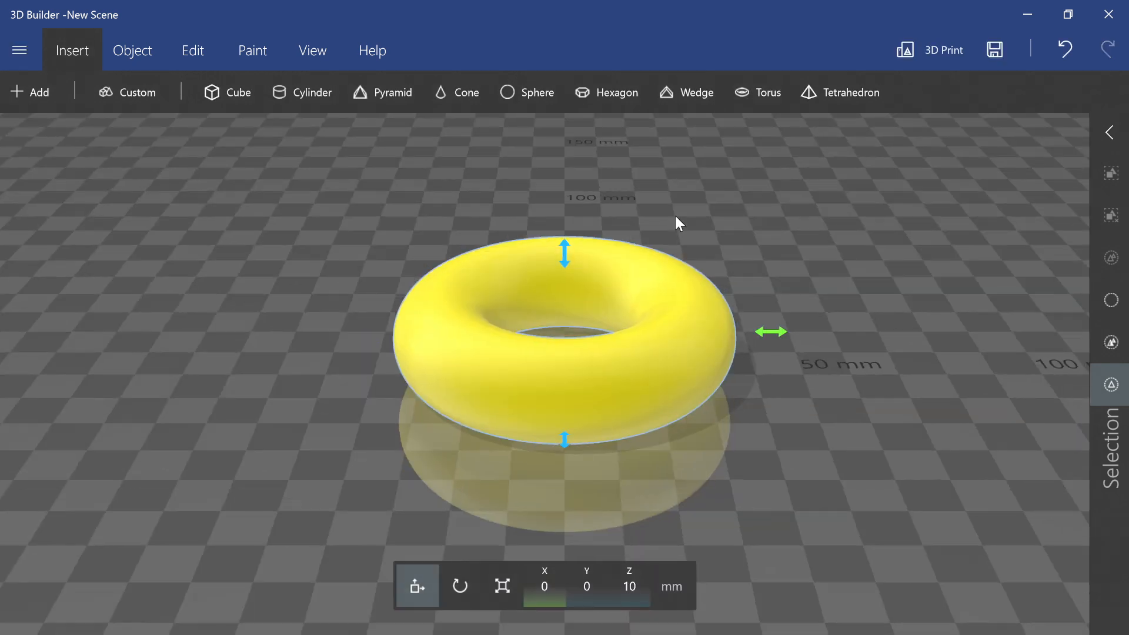
pyautogui.moveTo(676, 270); pyautogui.dragTo(663, 206, button='right')
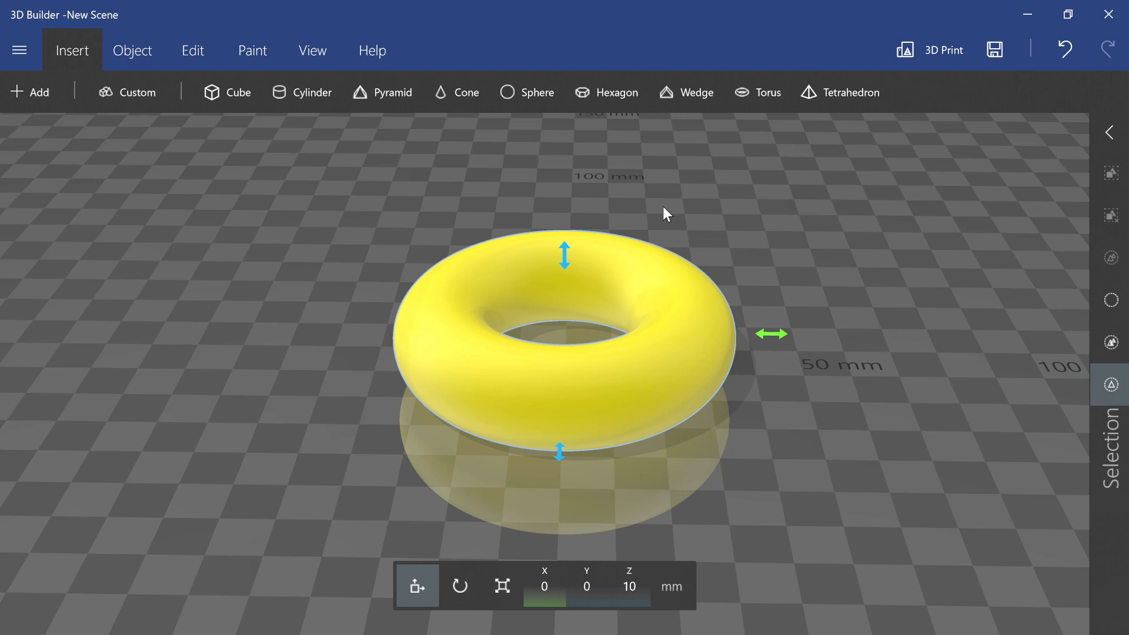
pyautogui.press('Delete')
# Insert a tetrahedron, inspect it and undo its insertion.
pyautogui.click(812, 105)
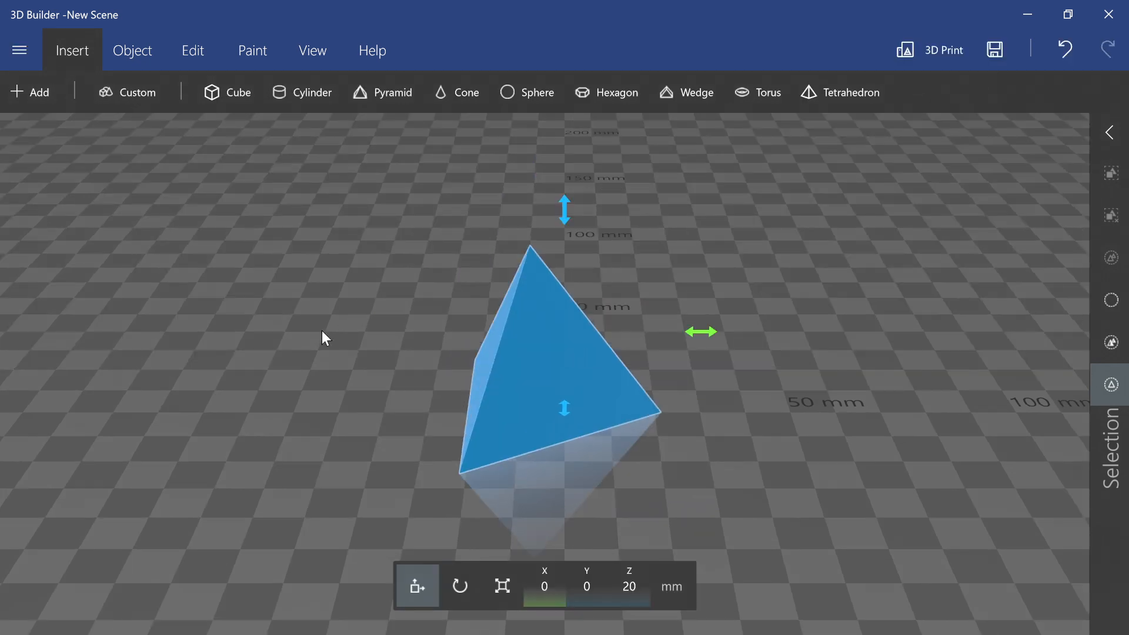
pyautogui.moveTo(322, 332); pyautogui.dragTo(319, 282, button='right')
pyautogui.hotkey('ctrl', 'z')
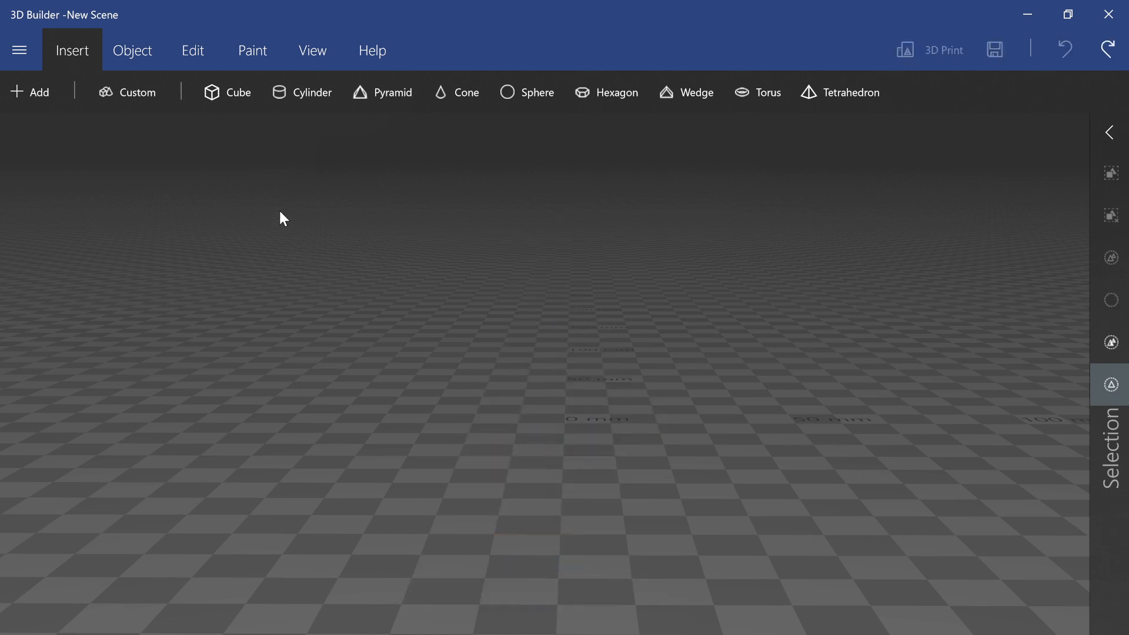
# Start a custom shape and set its shape type to Sphere.
pyautogui.click(108, 94)
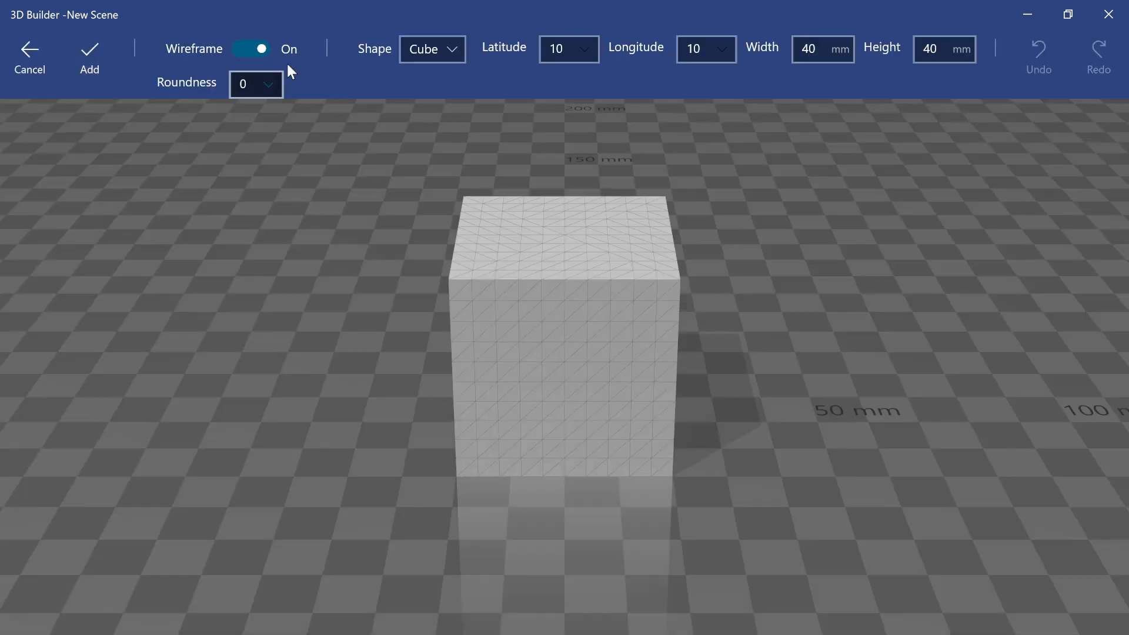
pyautogui.click(425, 48)
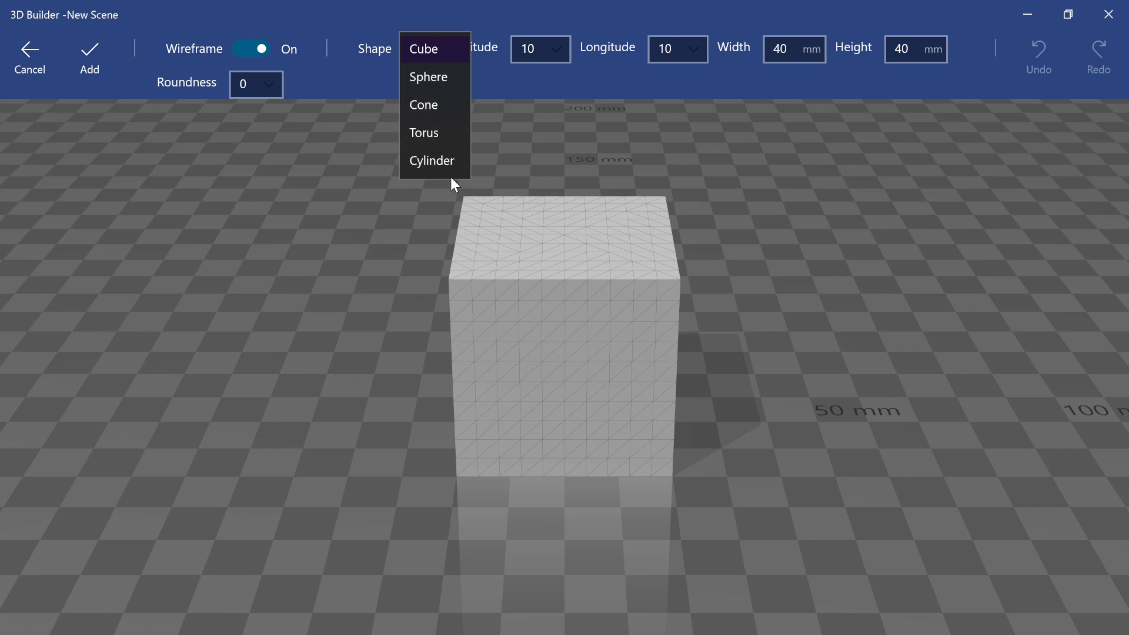
pyautogui.click(436, 81)
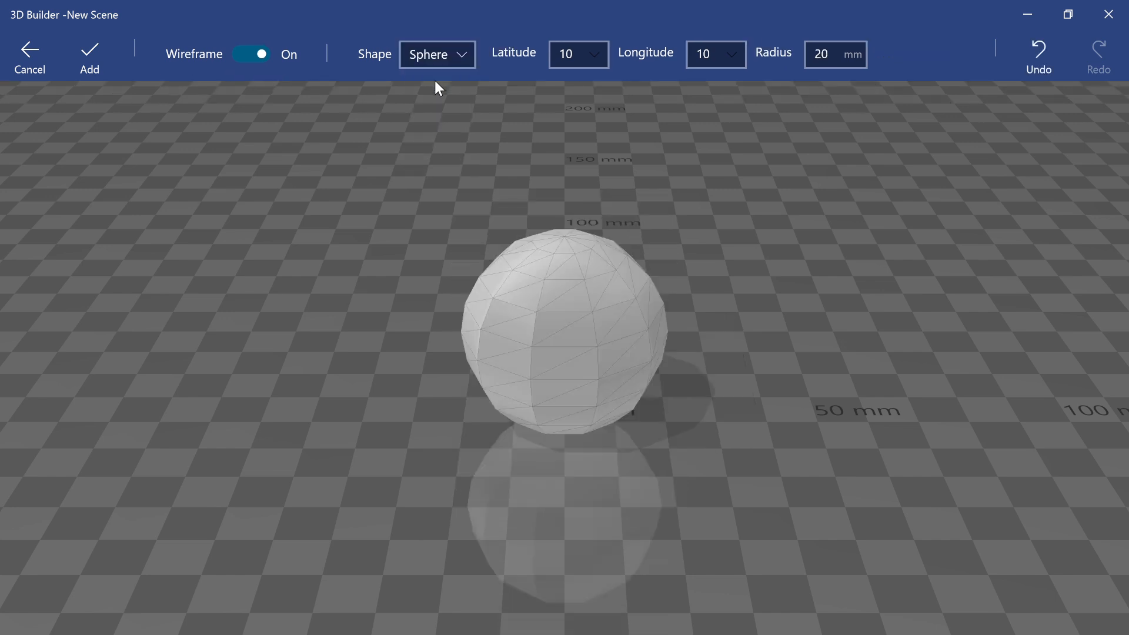
# Reduce the custom sphere's latitude divisions step by step to 3.
pyautogui.click(456, 52)
pyautogui.click(552, 53)
pyautogui.click(579, 54)
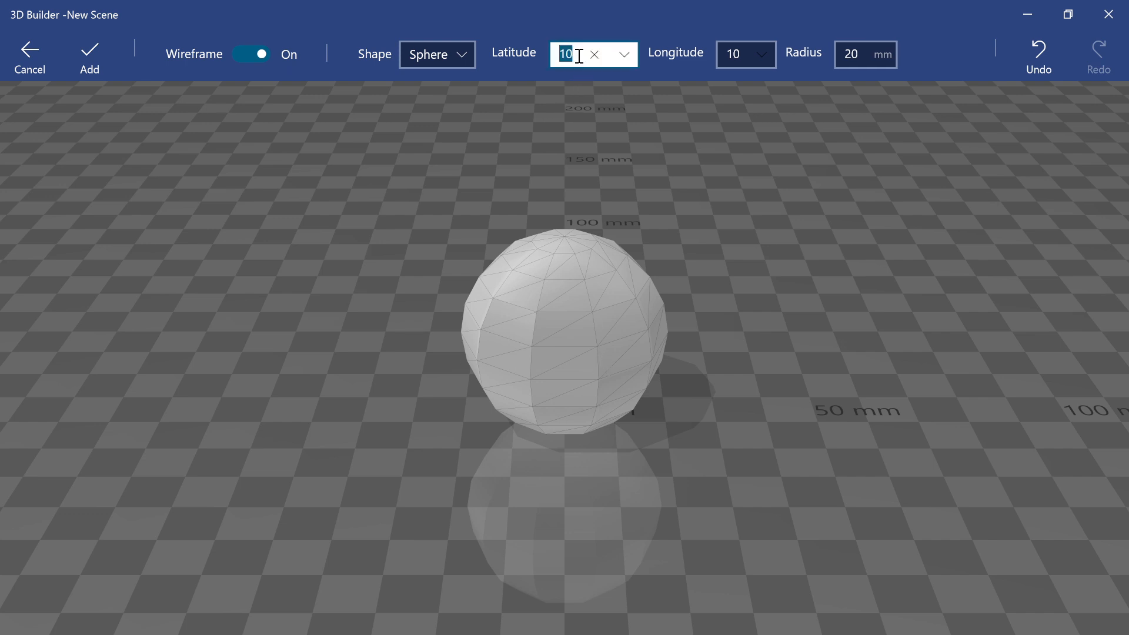
pyautogui.write('6')
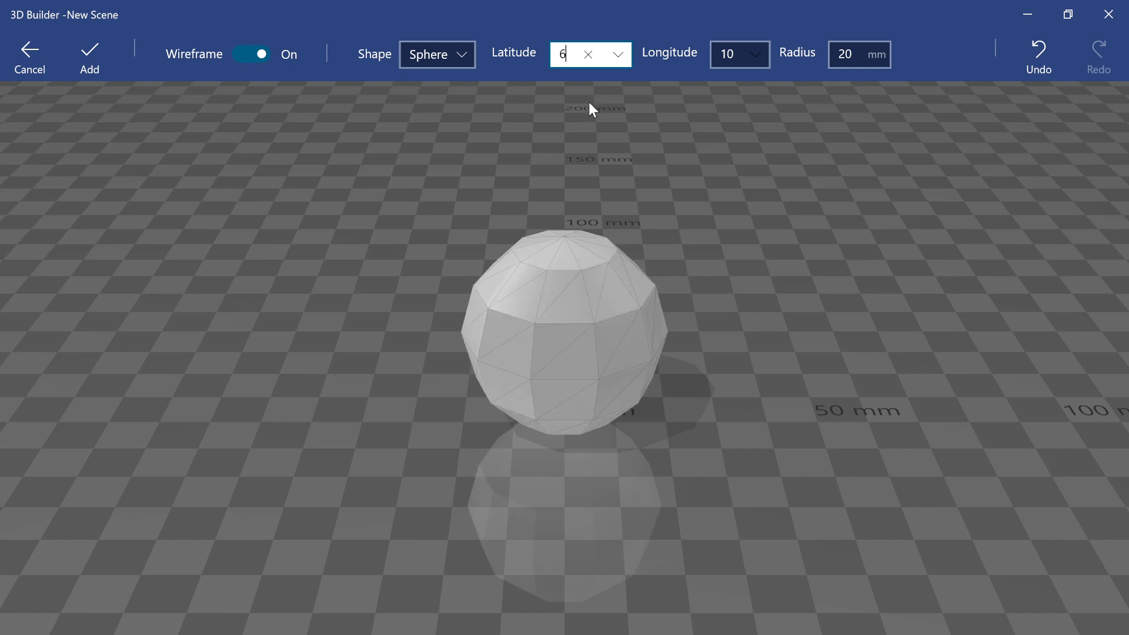
pyautogui.press('BackSpace')
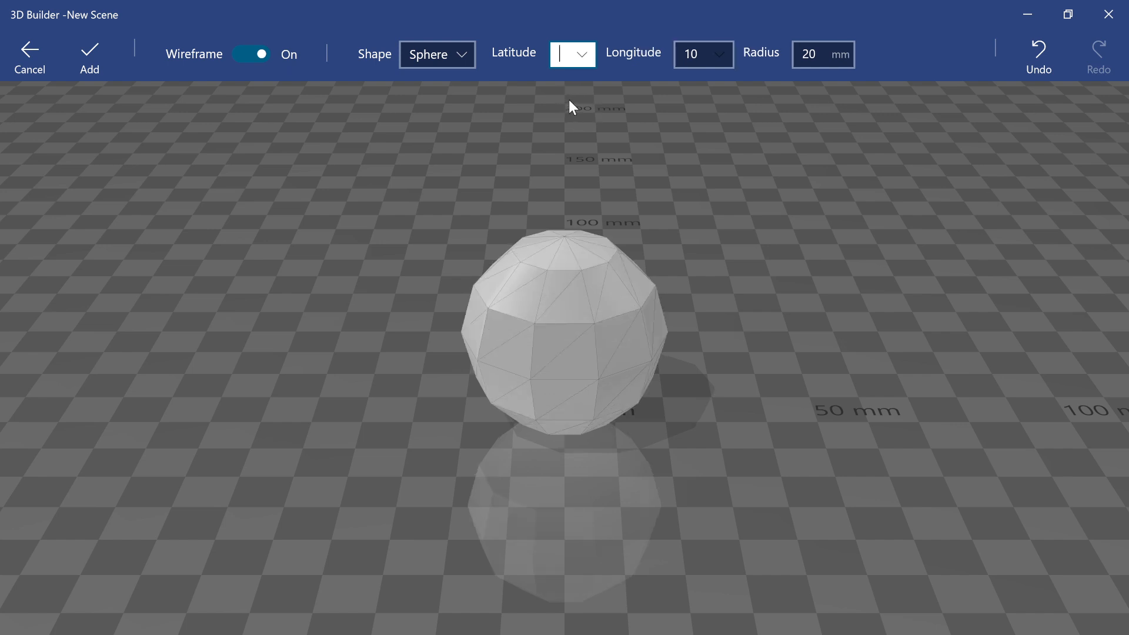
pyautogui.write('5')
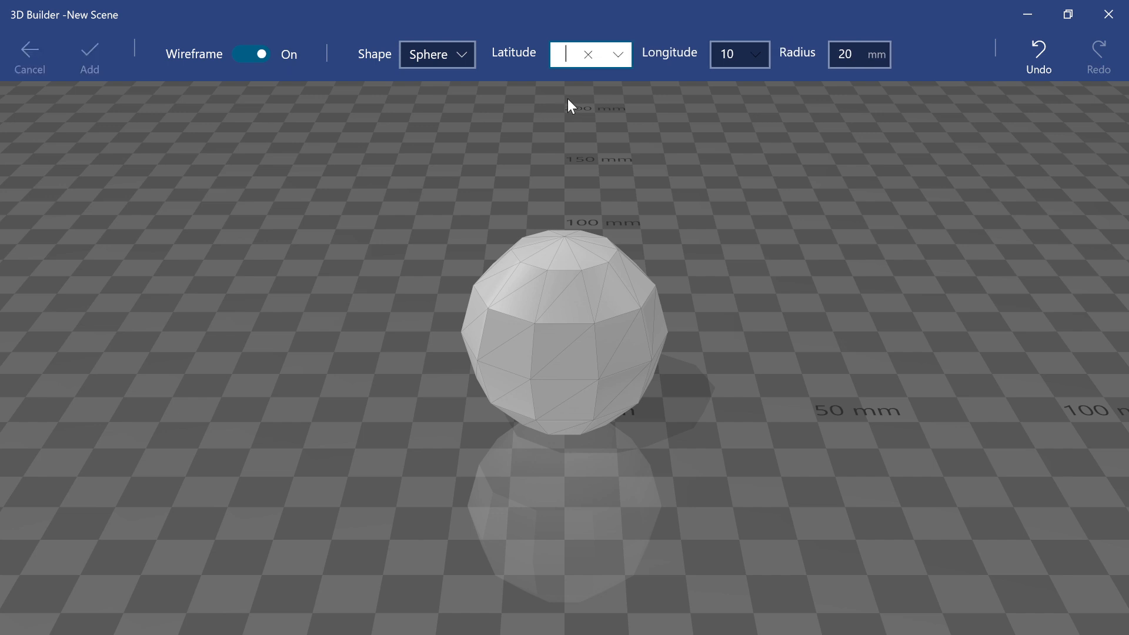
pyautogui.press('BackSpace')
pyautogui.write('4')
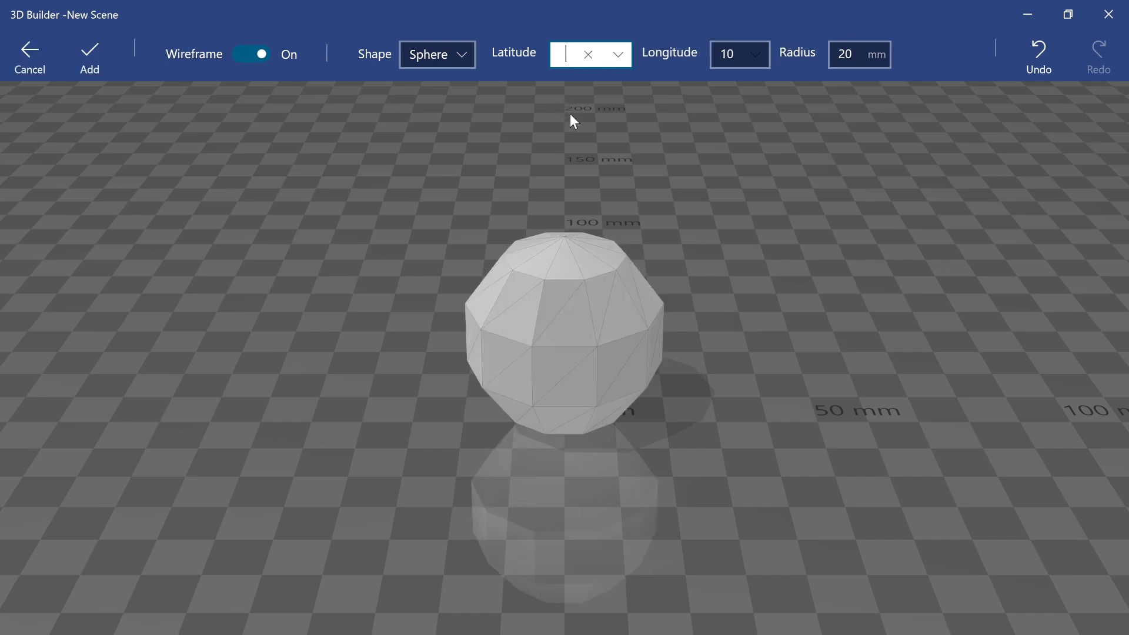
# Try a longitude of 3 on the custom sphere, and set it to 6.
pyautogui.click(736, 56)
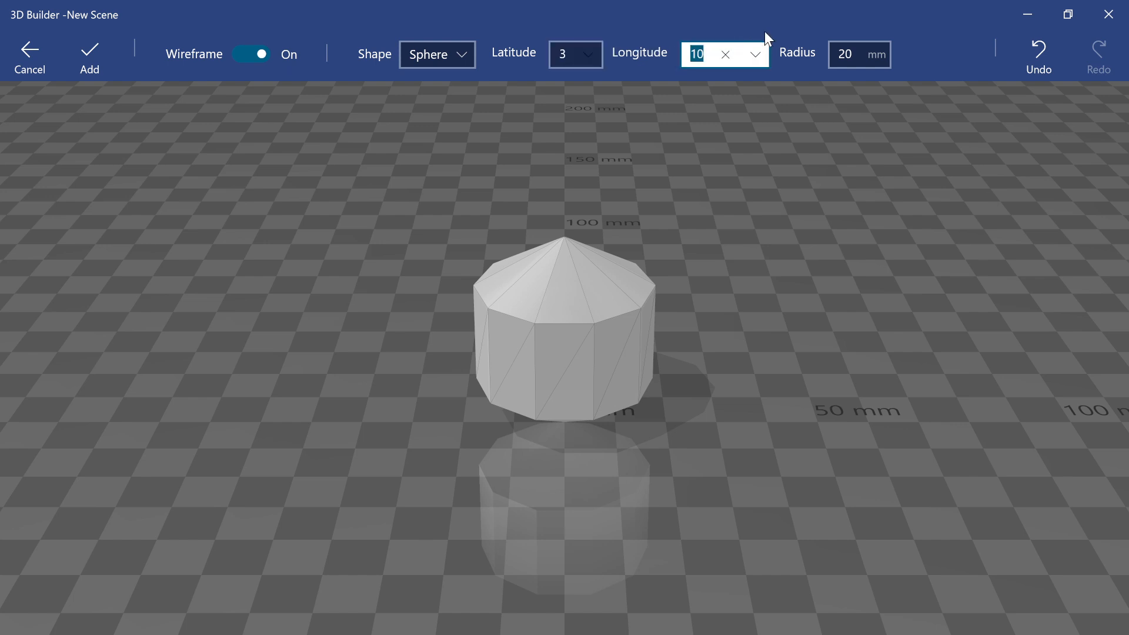
pyautogui.write('3')
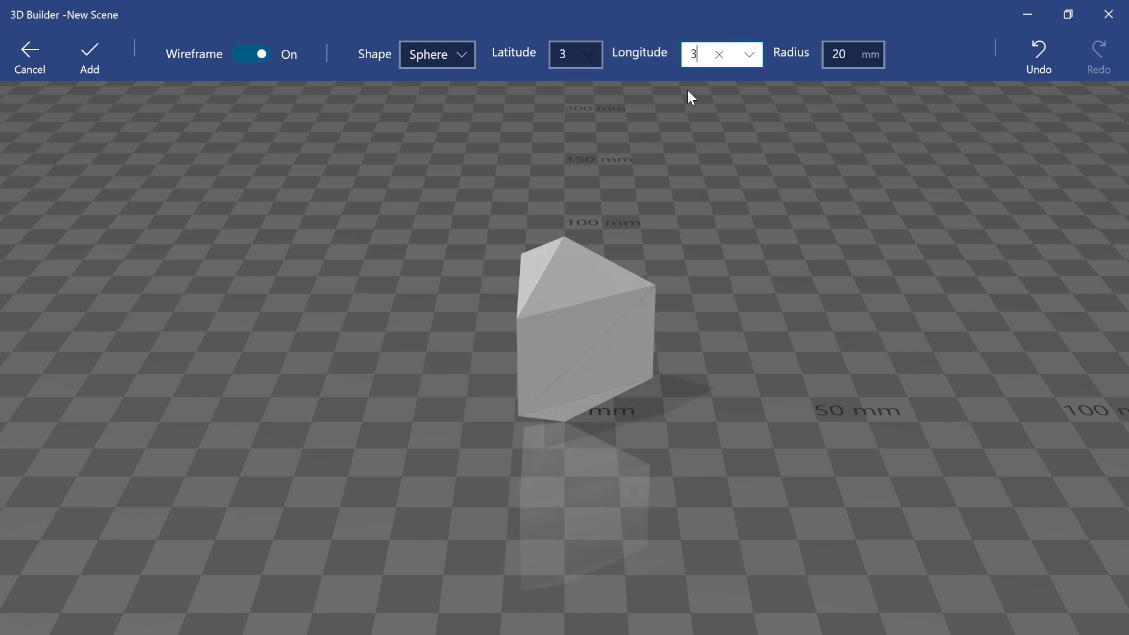
pyautogui.press('BackSpace')
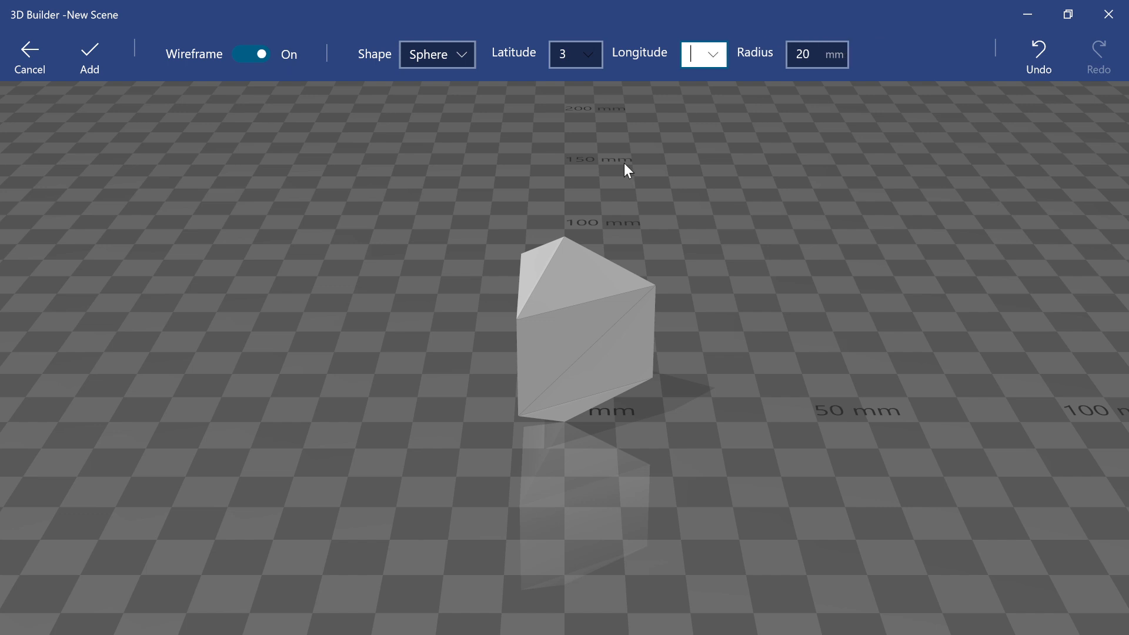
pyautogui.write('6')
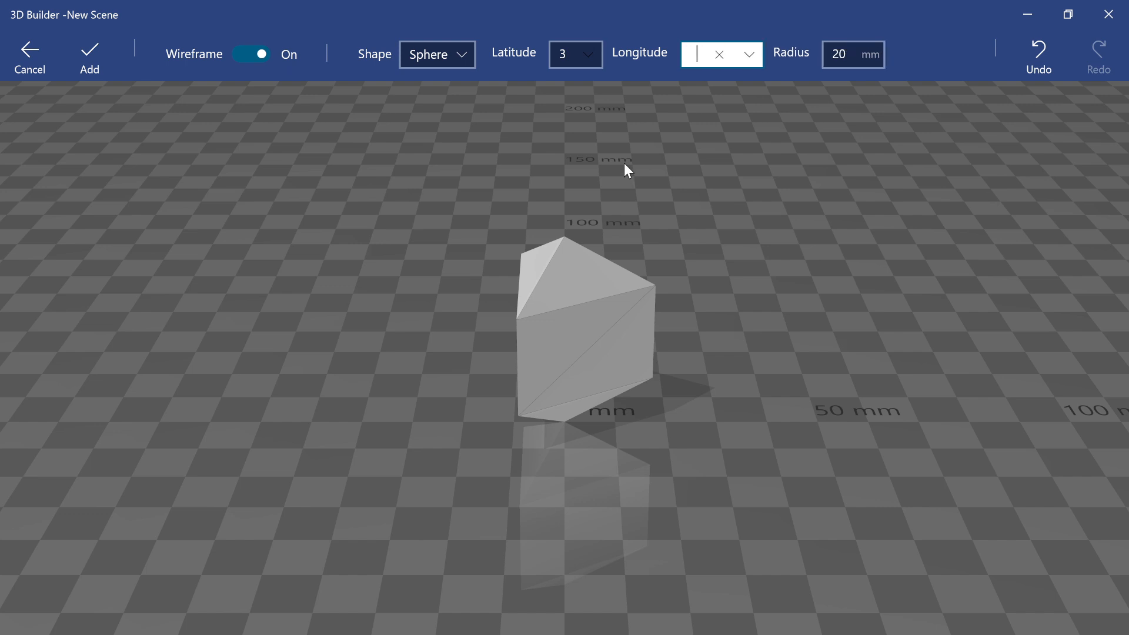
# Inspect the faceted custom sphere from several sides and add it to the scene.
pyautogui.moveTo(298, 295); pyautogui.dragTo(688, 292)
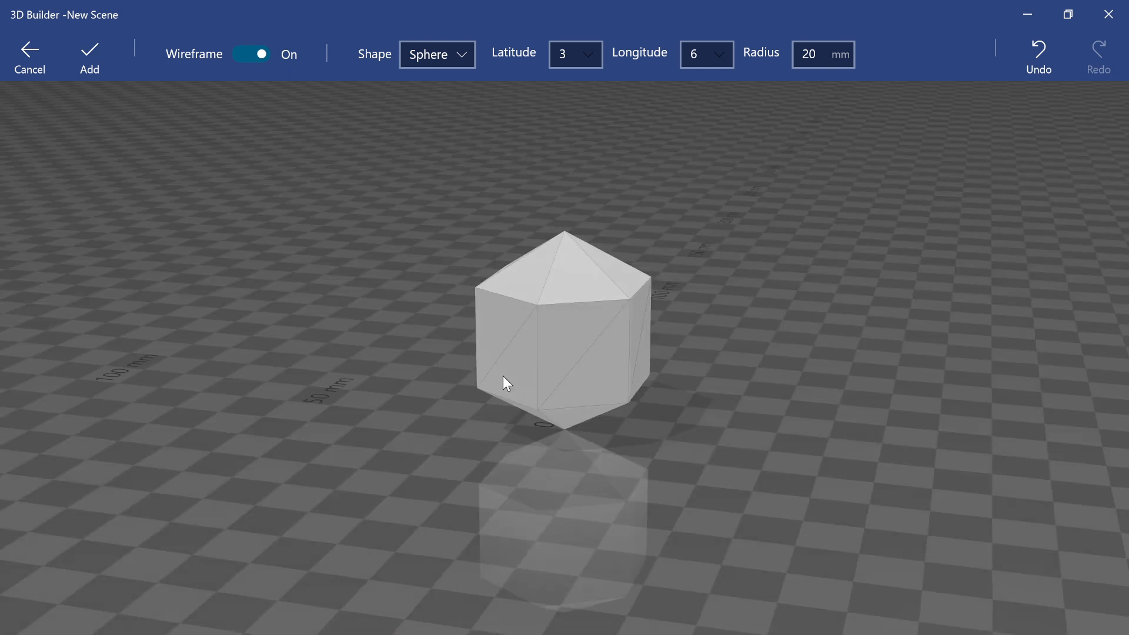
pyautogui.moveTo(503, 376); pyautogui.dragTo(175, 220)
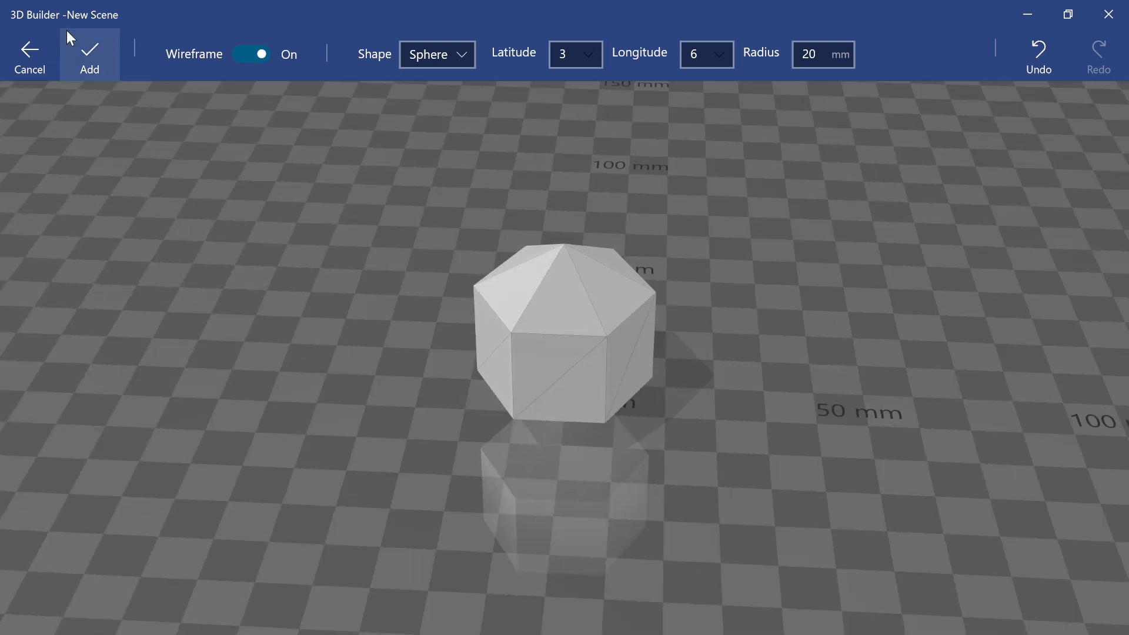
pyautogui.click(94, 44)
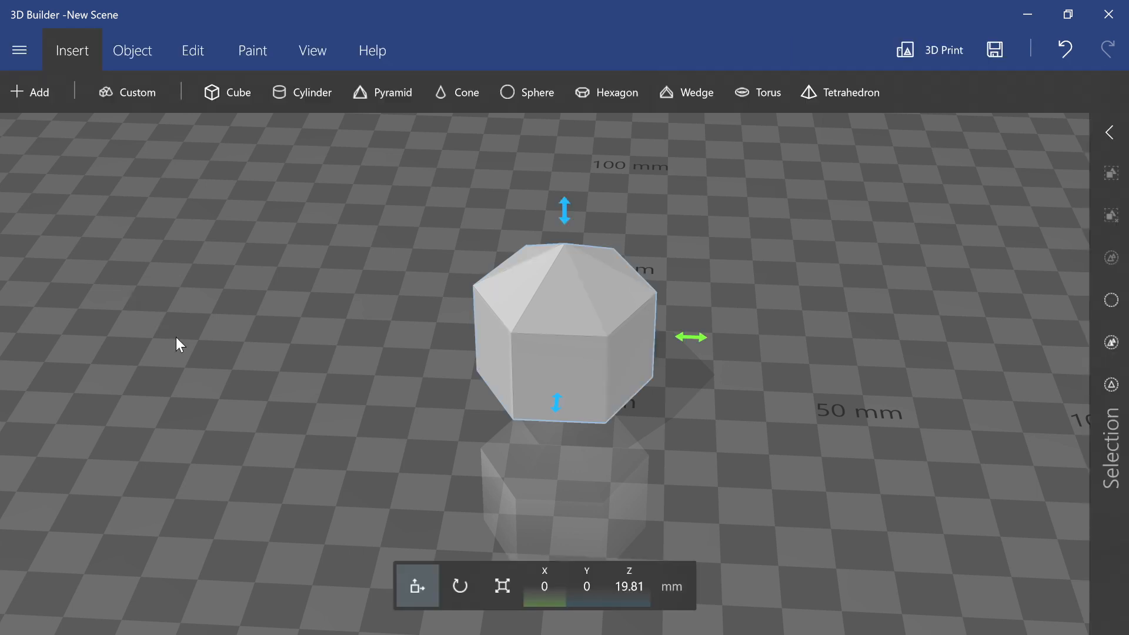
# Raise the faceted sphere straight up to a Z position of about 52.06 mm to make room beneath it.
pyautogui.moveTo(175, 337); pyautogui.dragTo(211, 255)
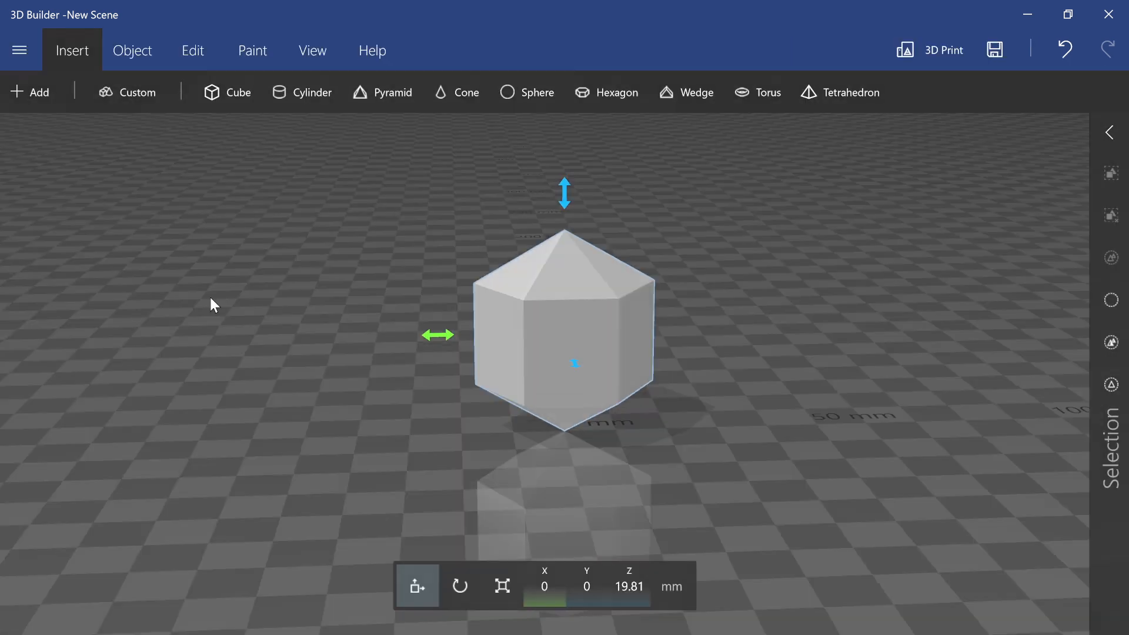
pyautogui.moveTo(210, 298); pyautogui.dragTo(199, 363)
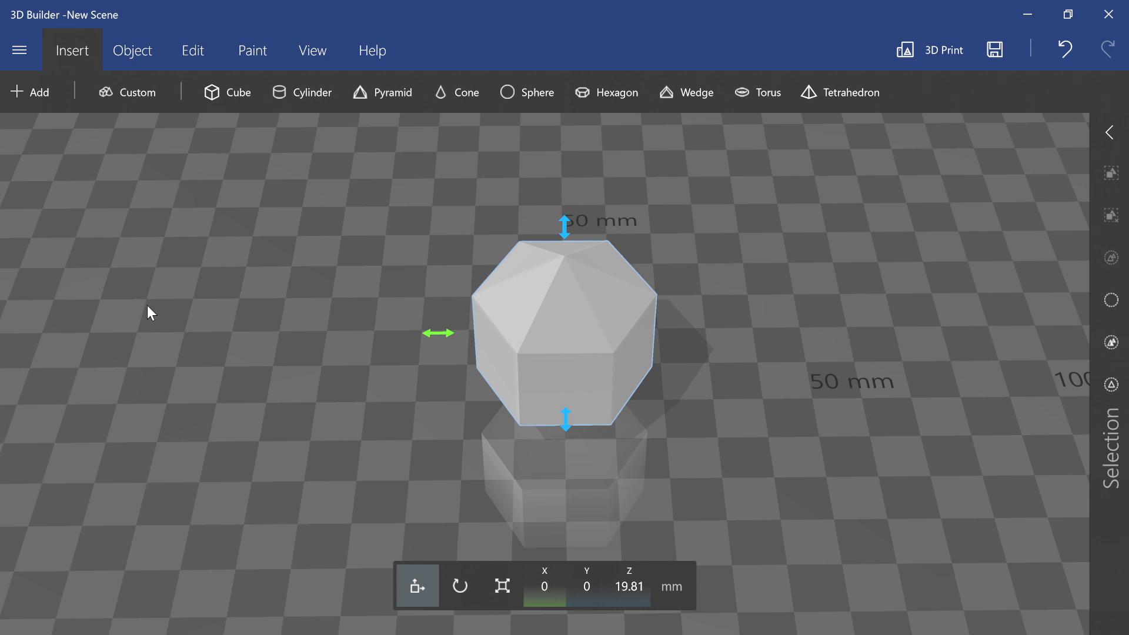
pyautogui.moveTo(147, 306); pyautogui.dragTo(167, 334)
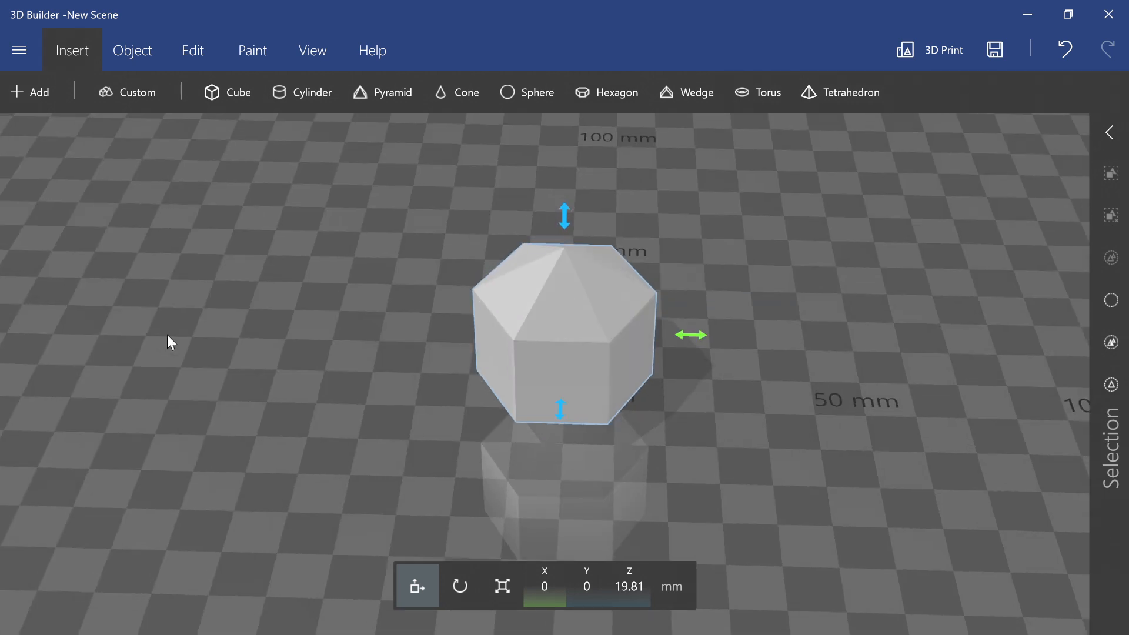
pyautogui.moveTo(244, 366); pyautogui.dragTo(275, 276)
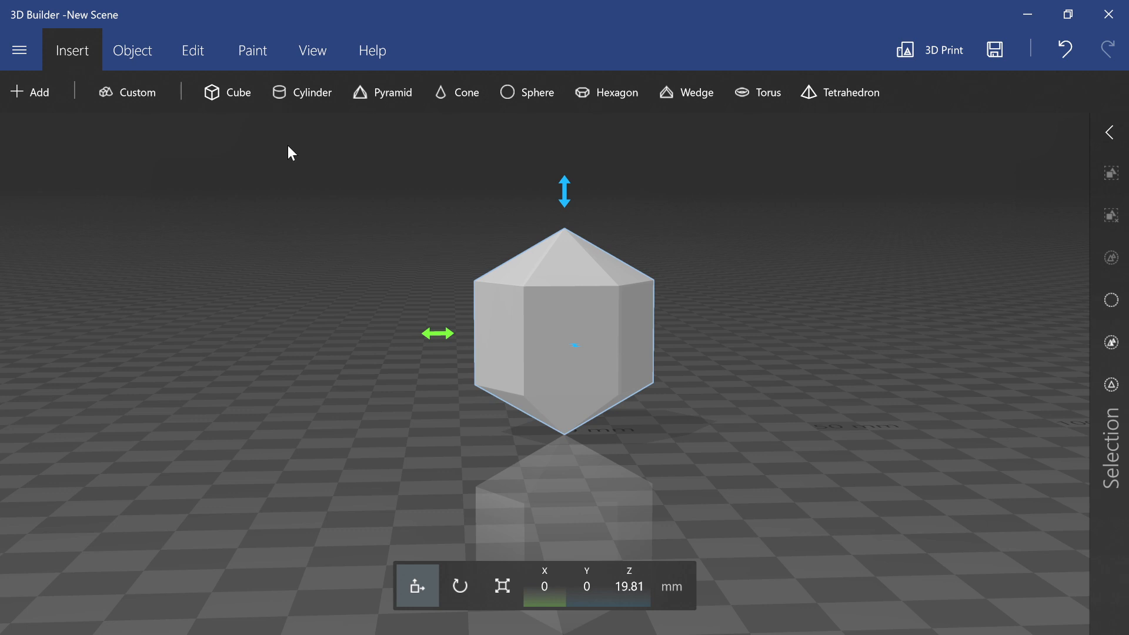
pyautogui.click(565, 190)
pyautogui.moveTo(581, 71); pyautogui.dragTo(474, 124)
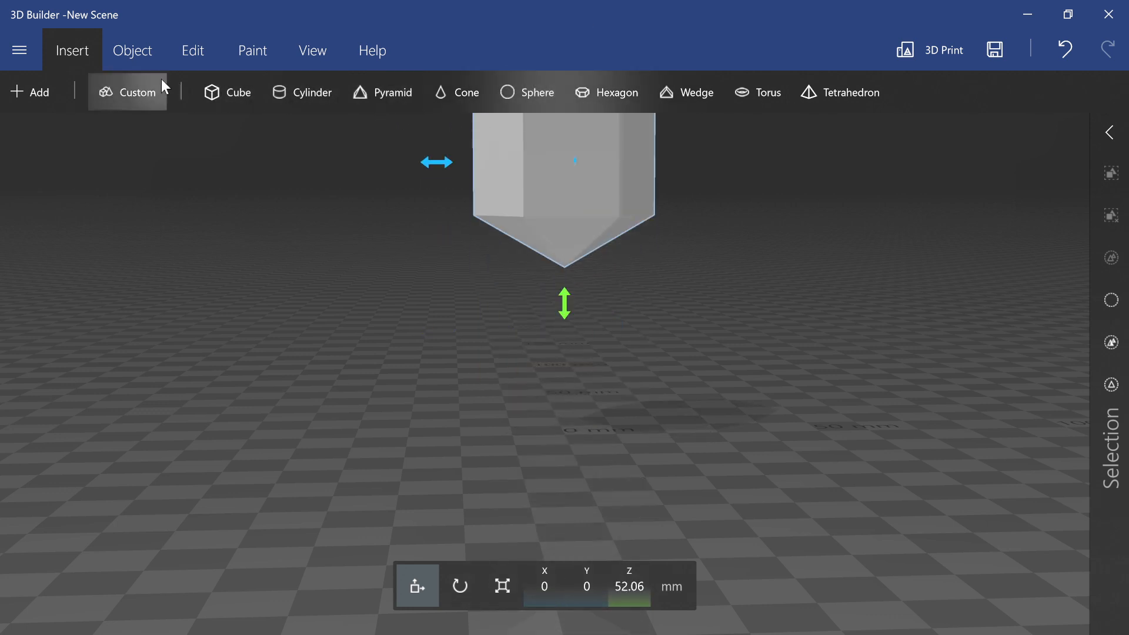
# Start a custom shape of type Cone and set its latitude to 1.
pyautogui.click(136, 86)
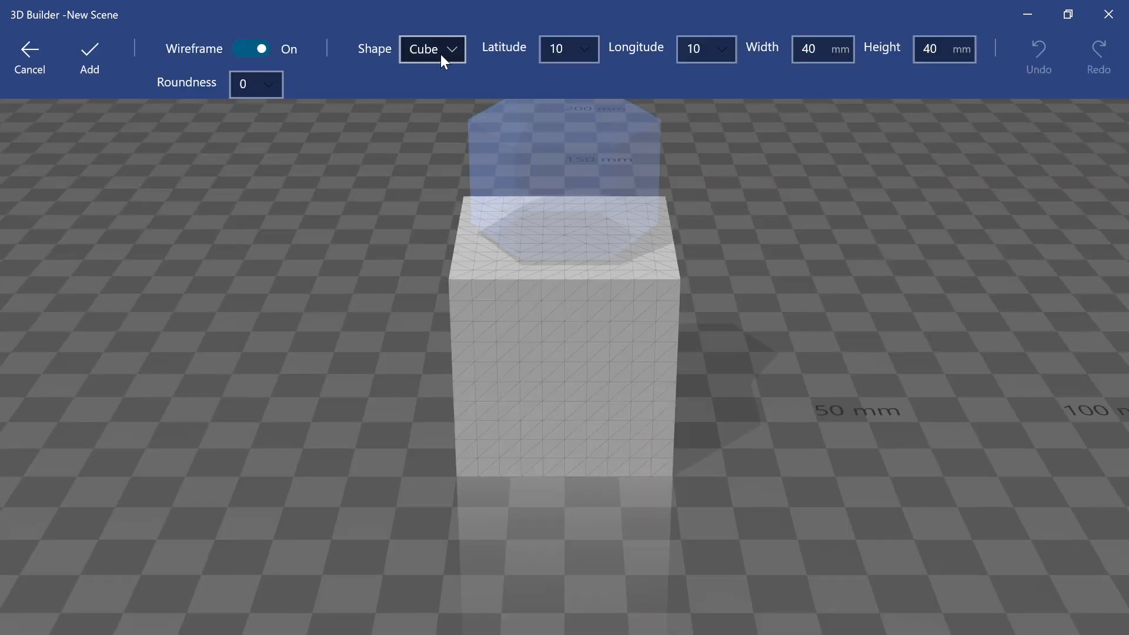
pyautogui.click(442, 51)
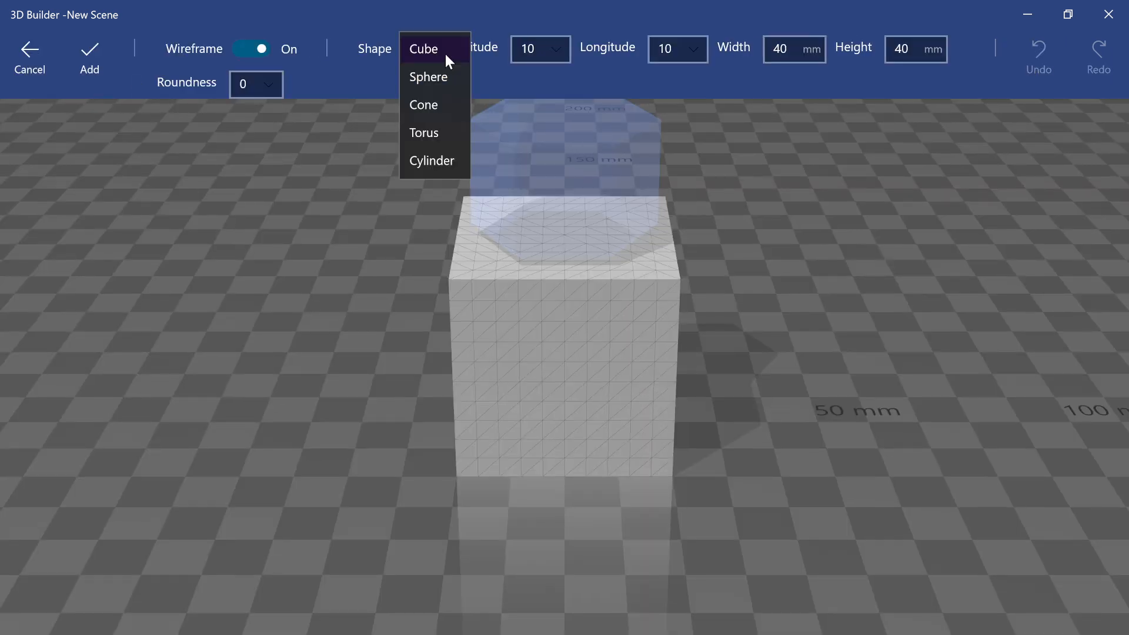
pyautogui.click(451, 110)
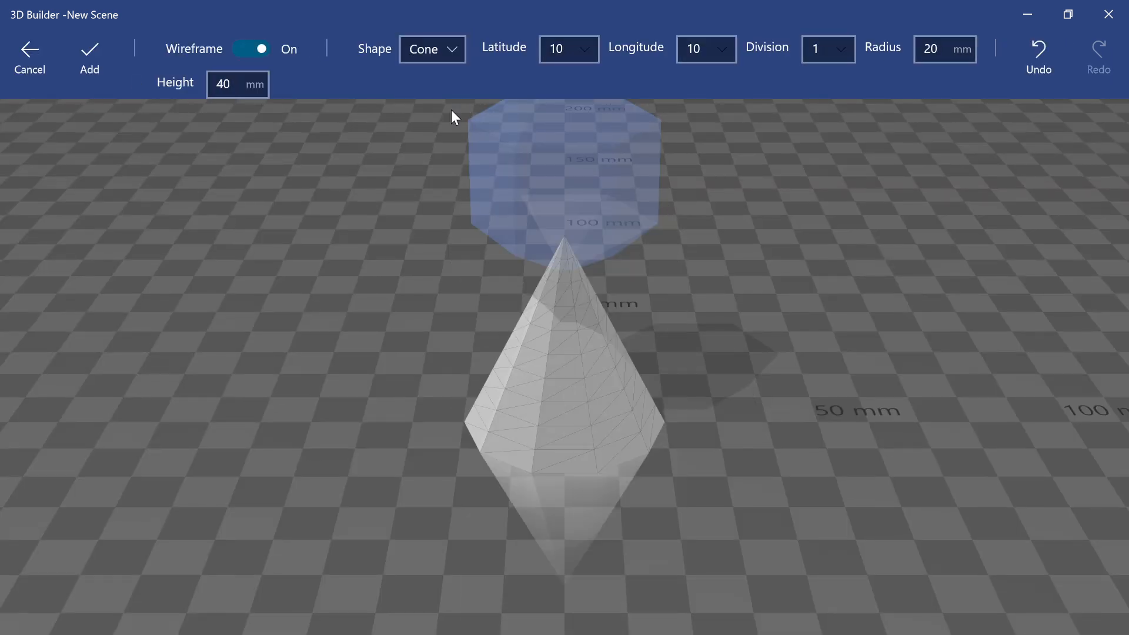
pyautogui.click(571, 48)
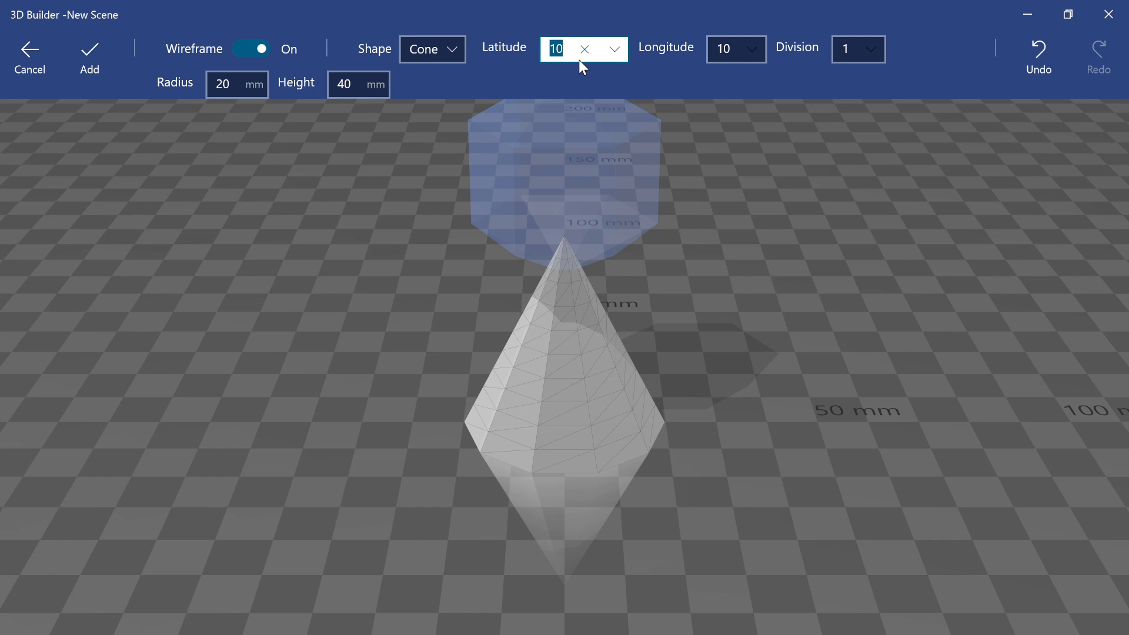
pyautogui.write('1')
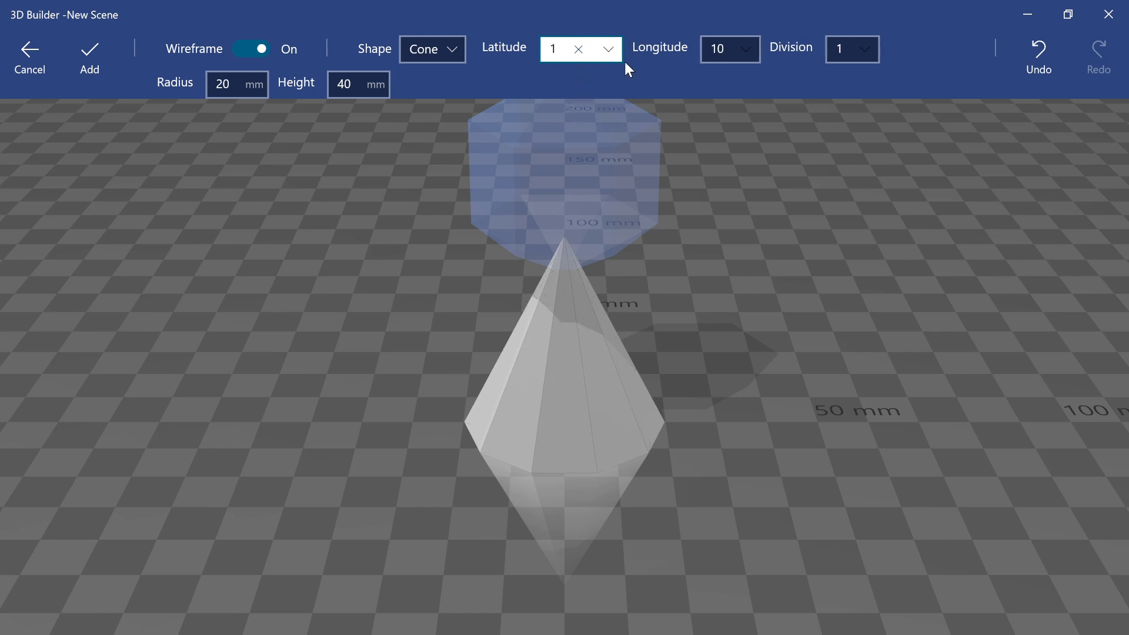
# Set the custom cone's longitude to 6 and add the cone to the scene.
pyautogui.click(715, 55)
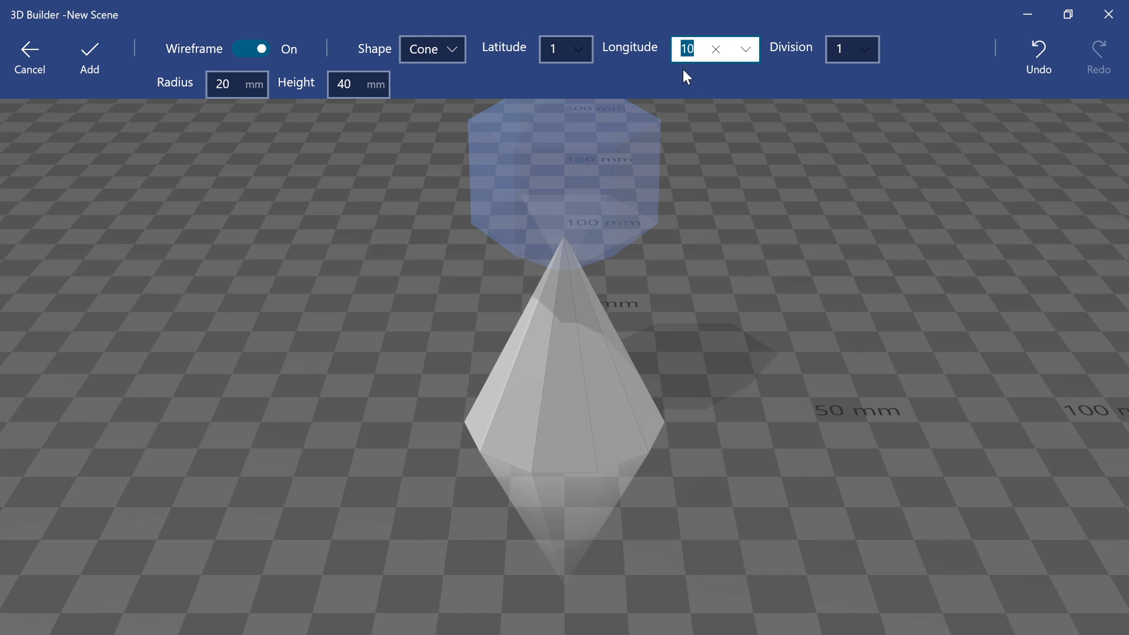
pyautogui.write('6')
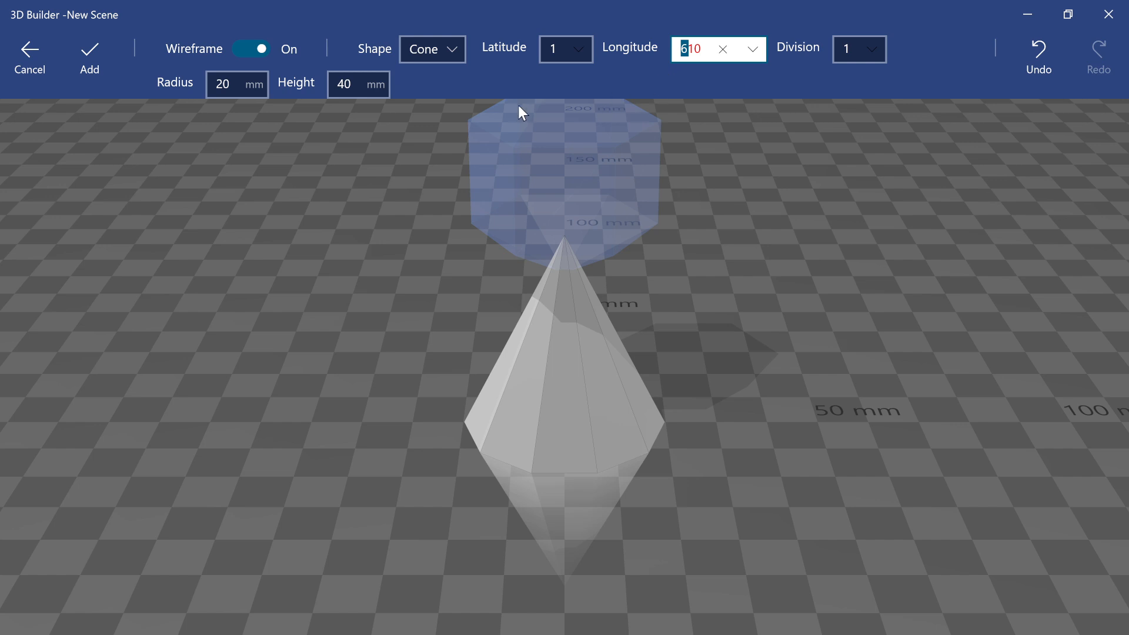
pyautogui.press('BackSpace')
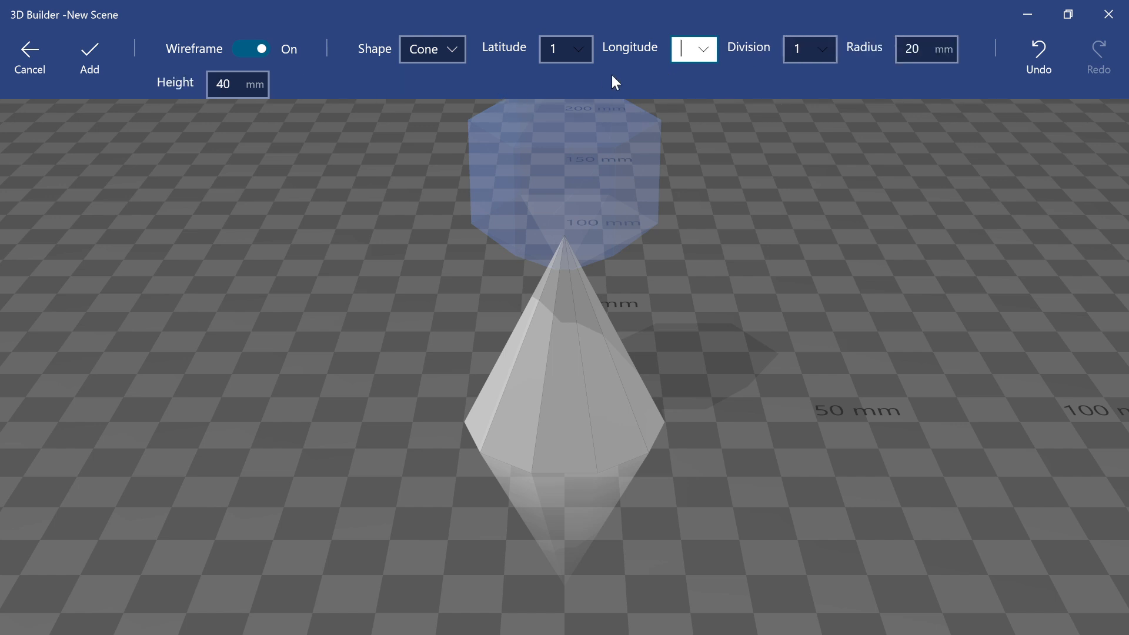
pyautogui.write('6')
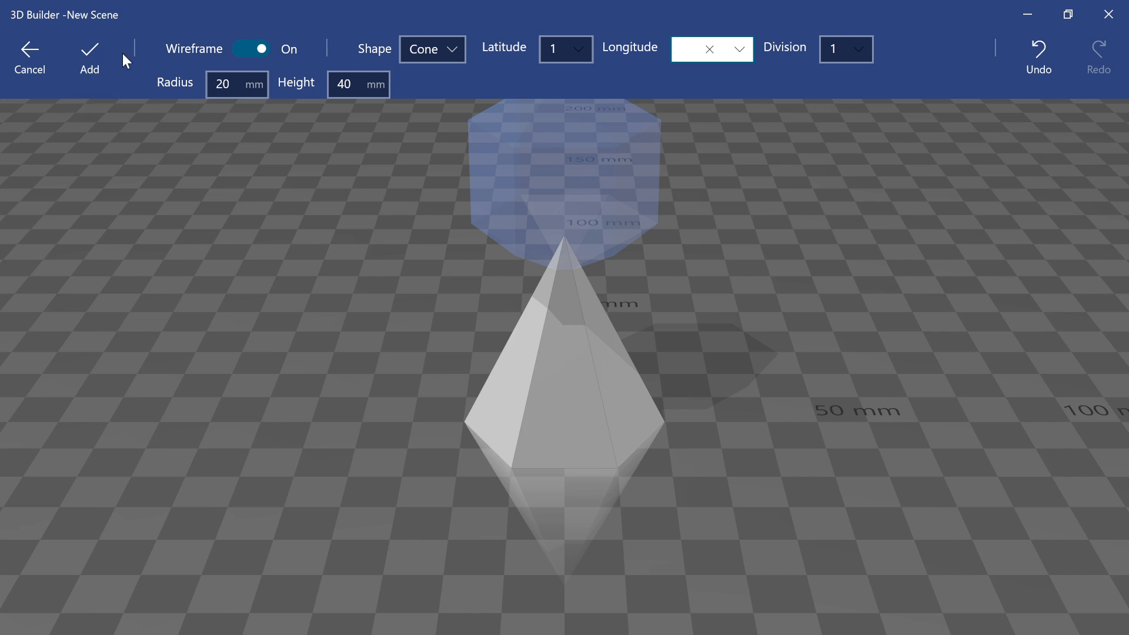
pyautogui.click(89, 59)
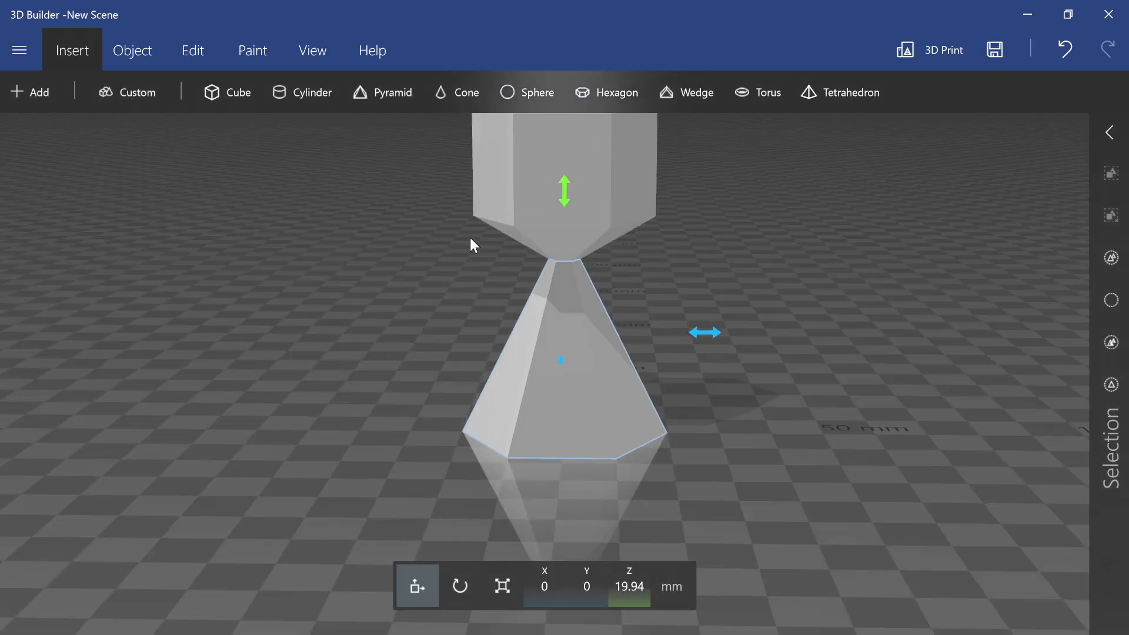
# Scale the faceted sphere above the cone down proportionally to about 22.24 × 19.26 × 25.68 mm.
pyautogui.click(555, 219)
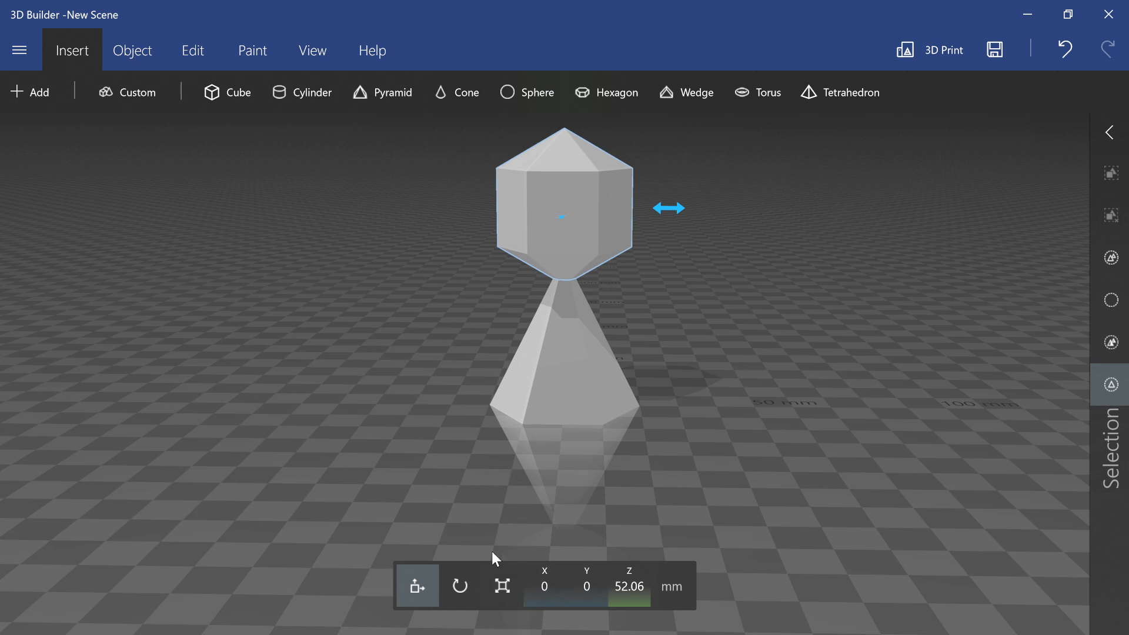
pyautogui.click(503, 585)
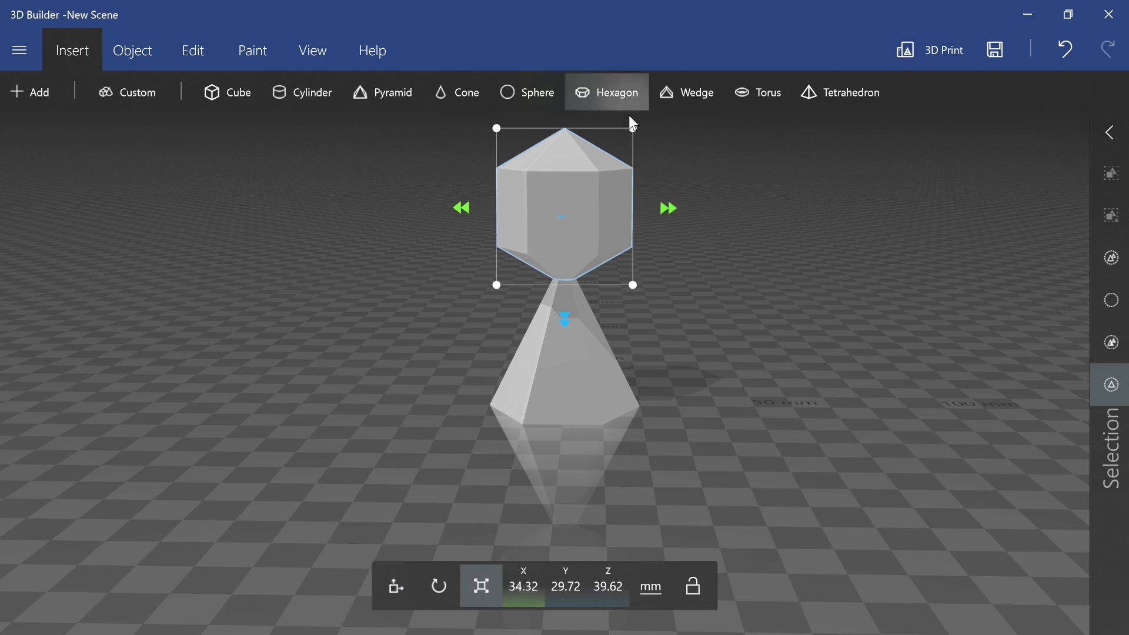
pyautogui.moveTo(630, 126); pyautogui.dragTo(599, 155)
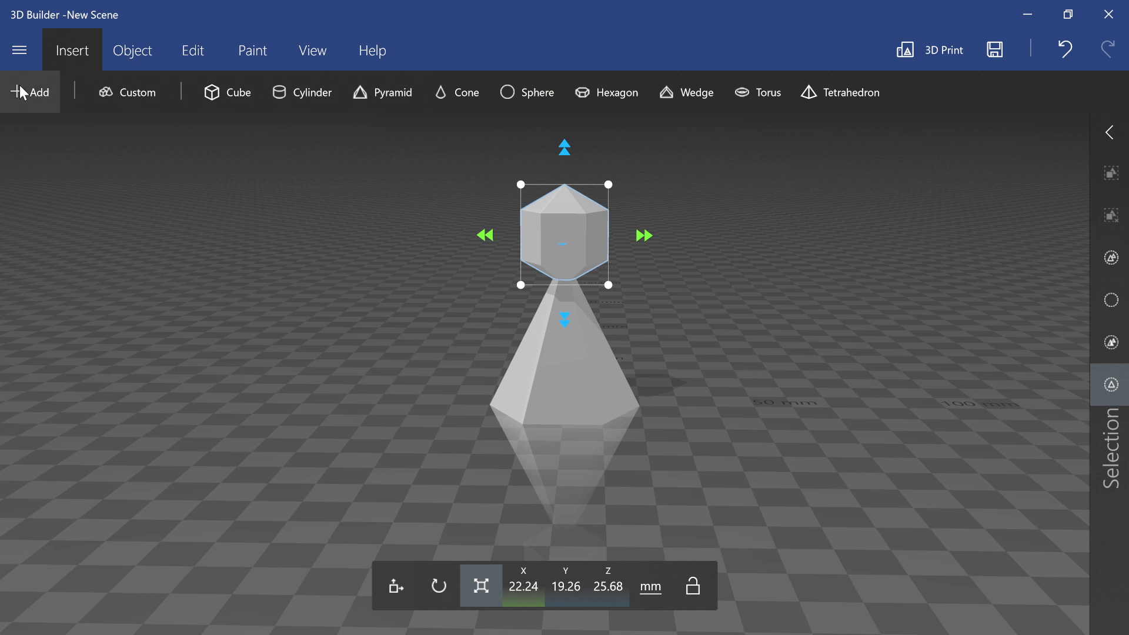
pyautogui.click(30, 109)
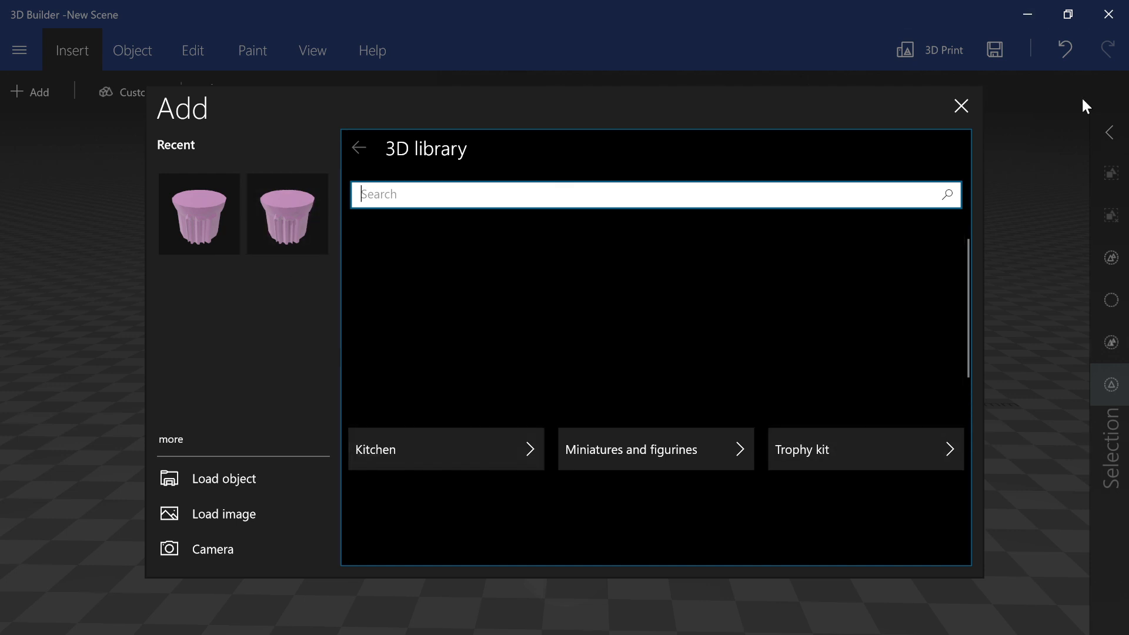
pyautogui.click(970, 100)
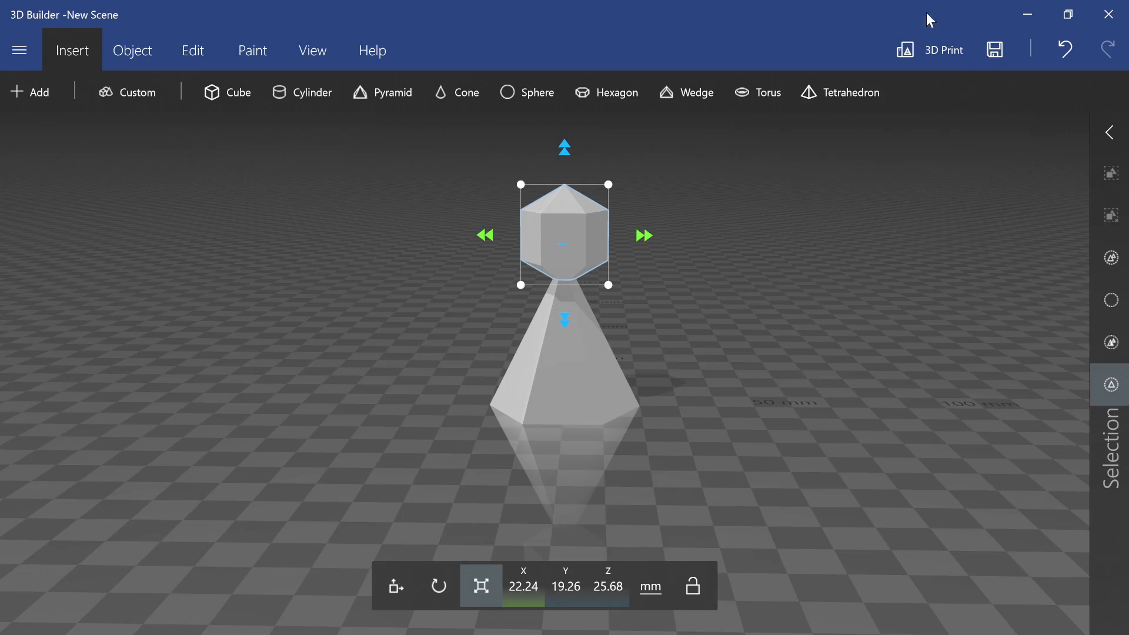
# Lower the faceted sphere onto the cone's tip, to a Z position of about 37.76 mm.
pyautogui.click(383, 598)
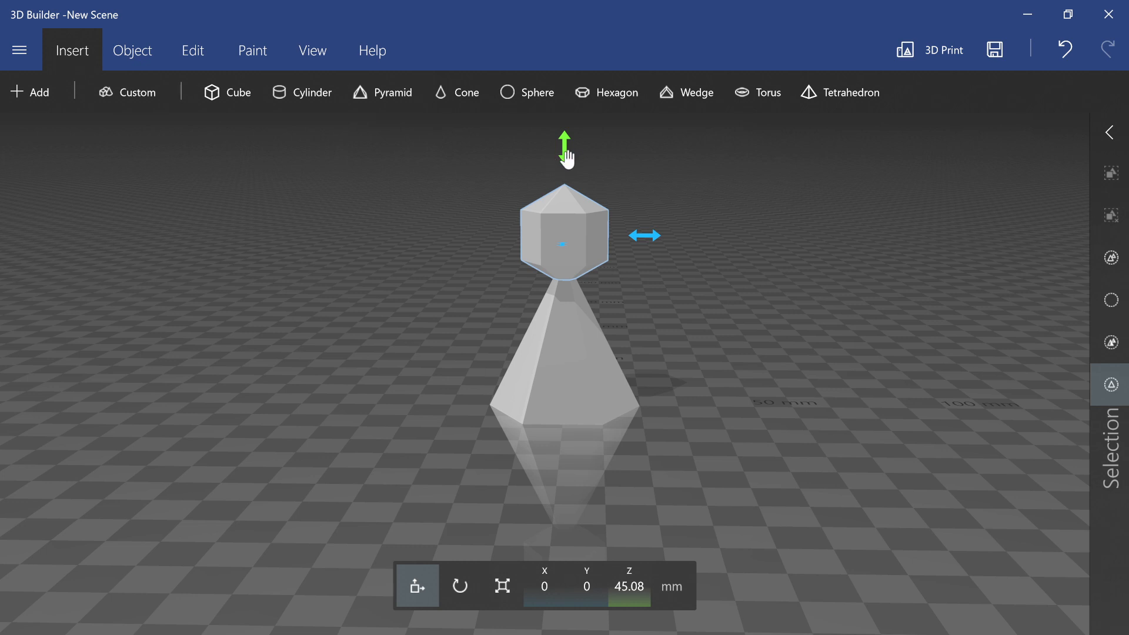
pyautogui.moveTo(554, 156); pyautogui.dragTo(554, 184)
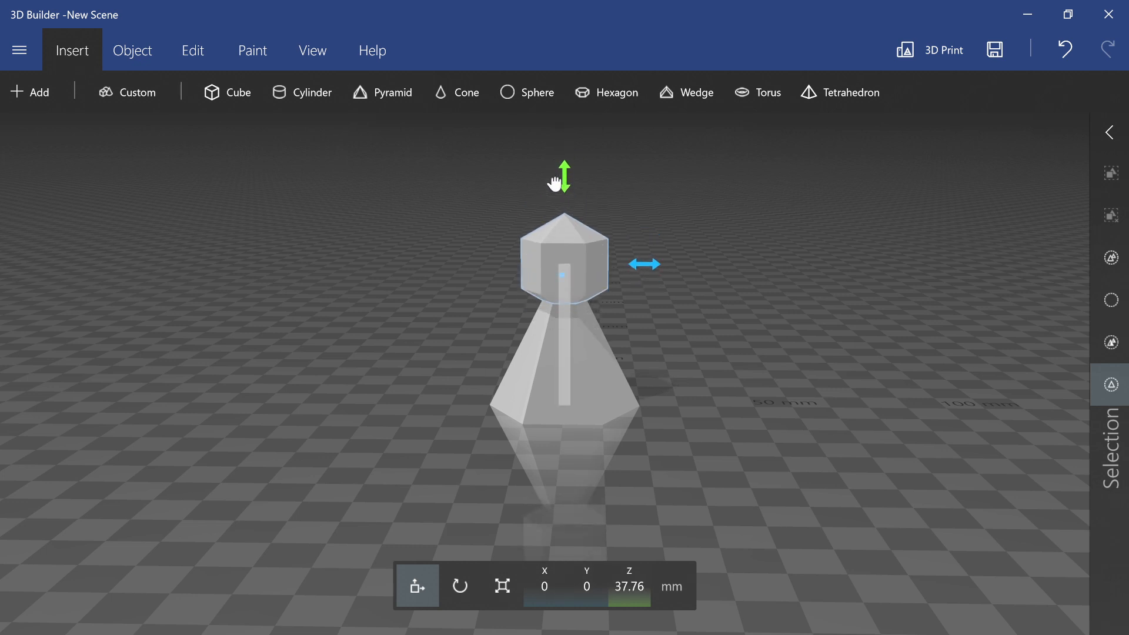
pyautogui.click(565, 265)
# Insert a standard sphere over the cone and move the faceted sphere aside to about X 34.73 mm.
pyautogui.click(558, 340)
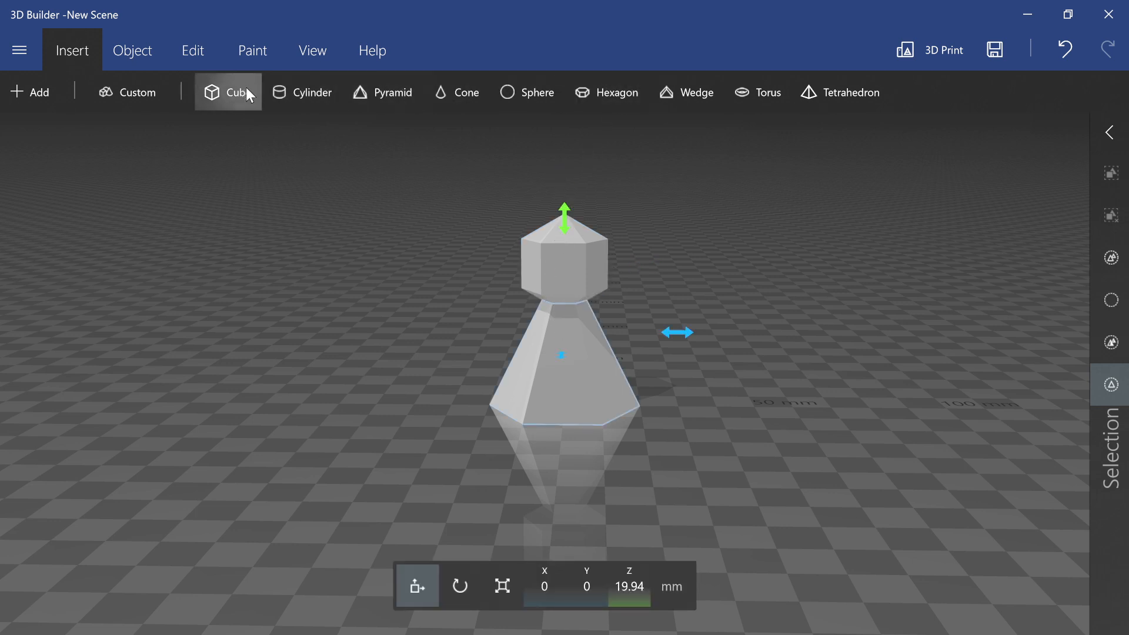
pyautogui.click(527, 100)
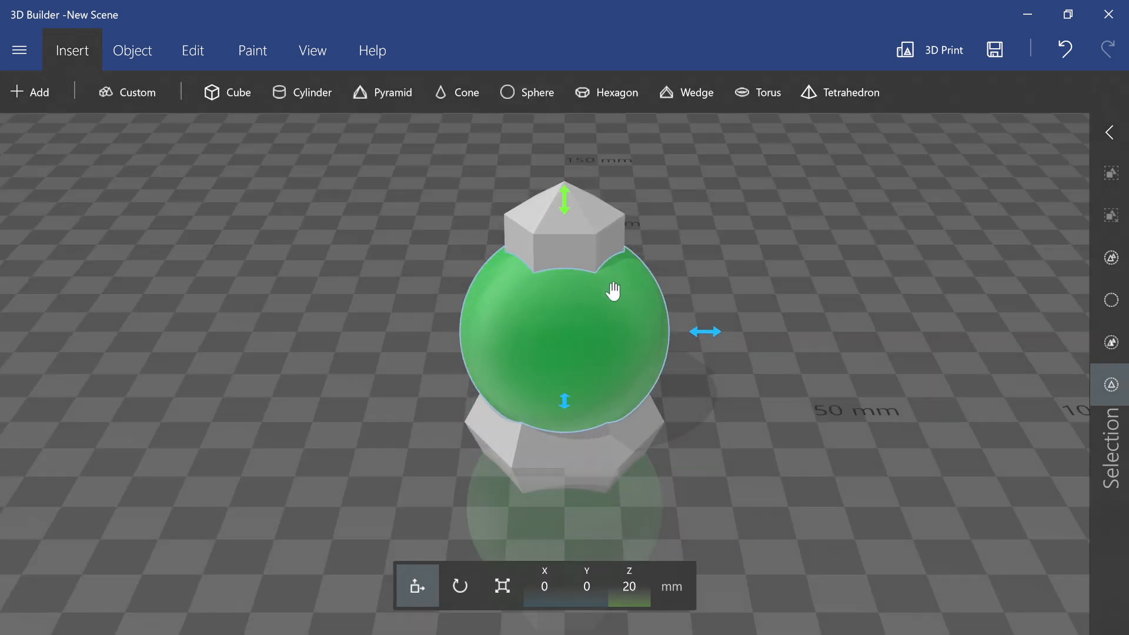
pyautogui.click(595, 238)
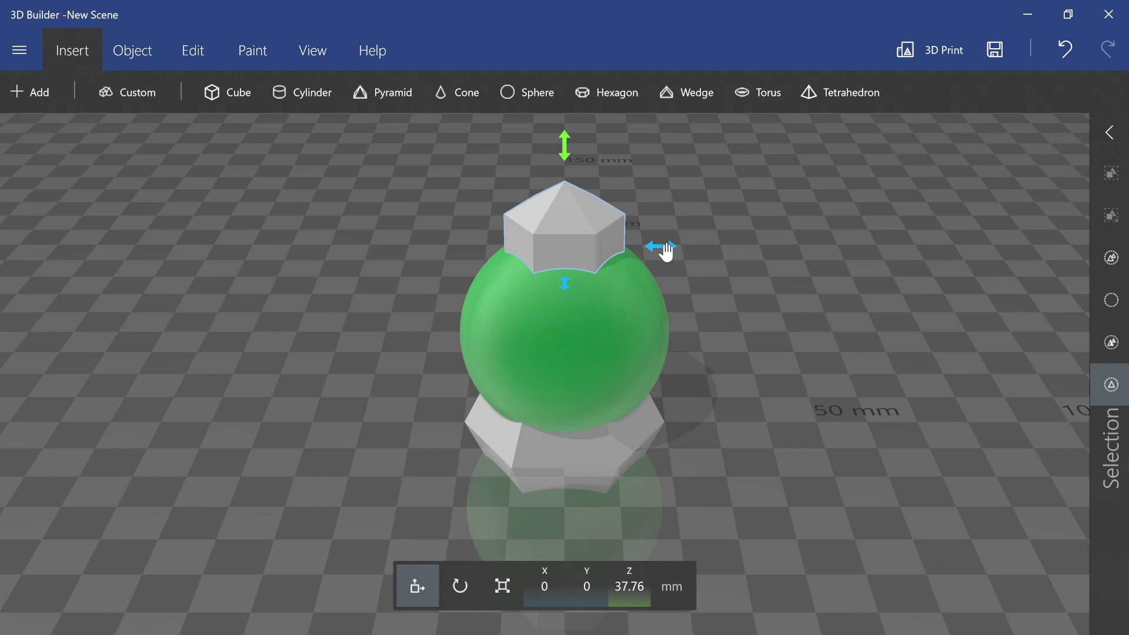
pyautogui.moveTo(660, 247); pyautogui.dragTo(845, 253)
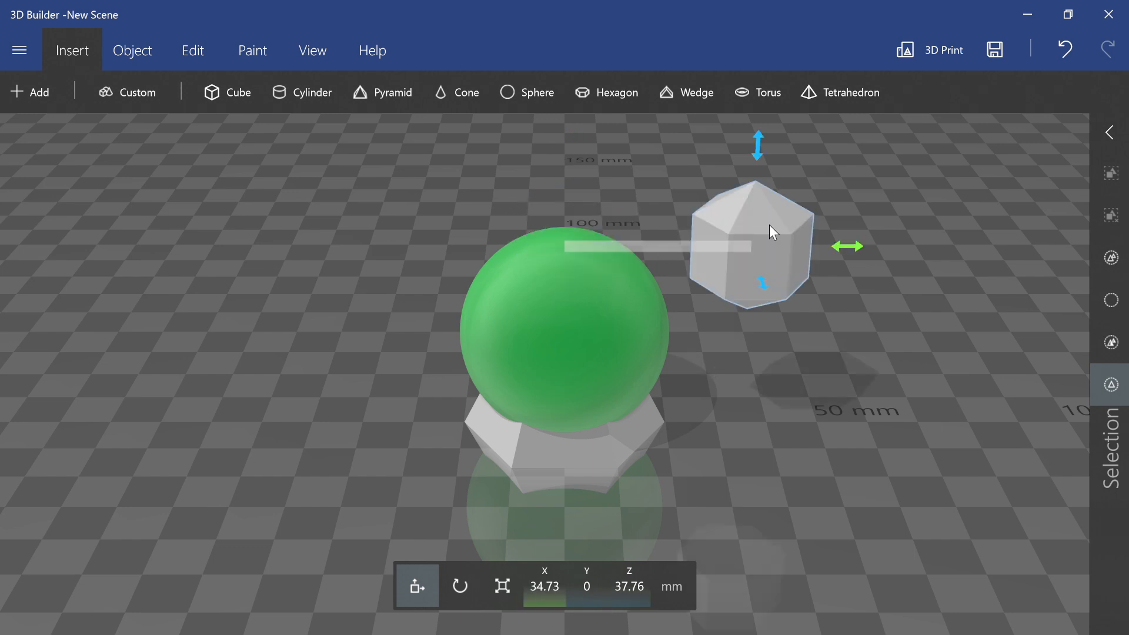
pyautogui.click(758, 234)
# Intersect the green sphere with the six-sided cone to round off the cone's base.
pyautogui.click(638, 302)
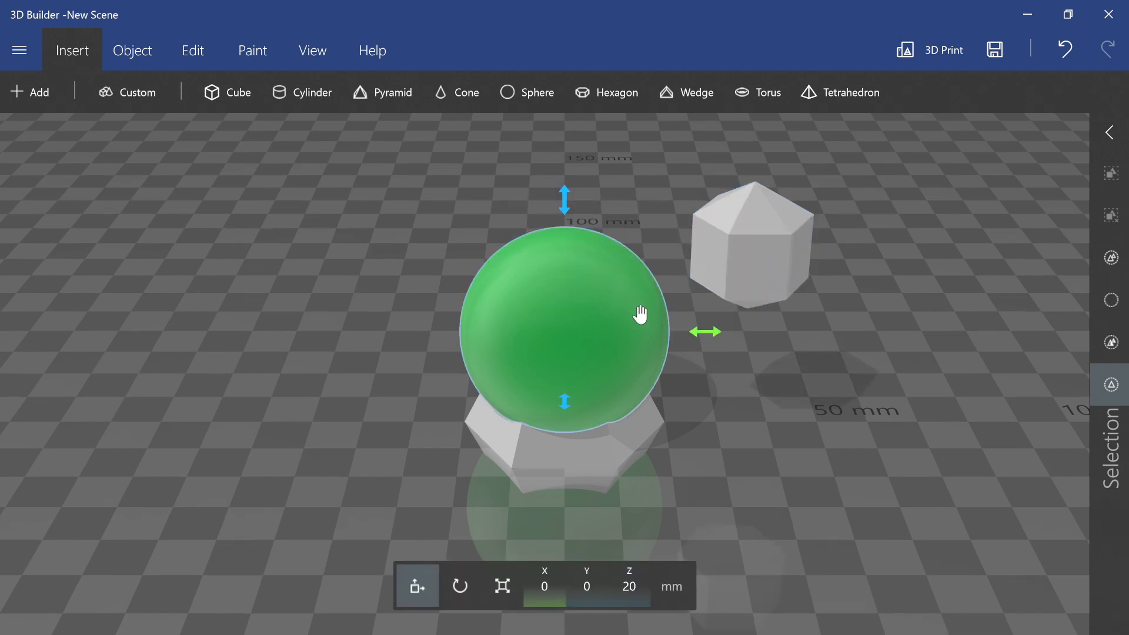
pyautogui.click(188, 48)
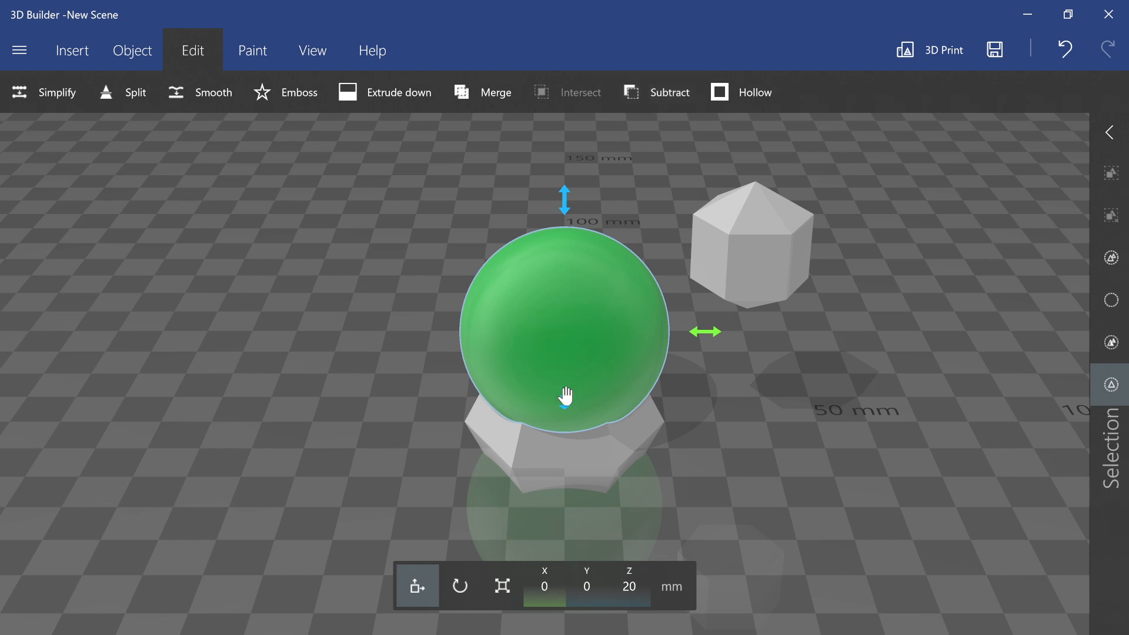
pyautogui.keyDown('ctrl'); pyautogui.click(571, 453); pyautogui.keyUp('ctrl')
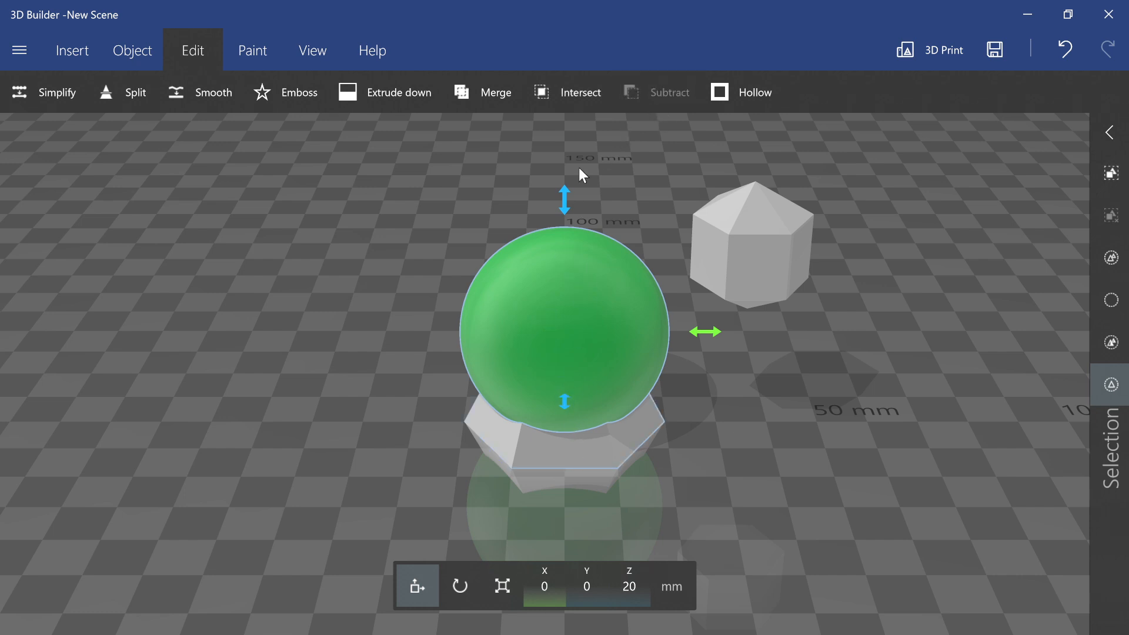
pyautogui.click(569, 91)
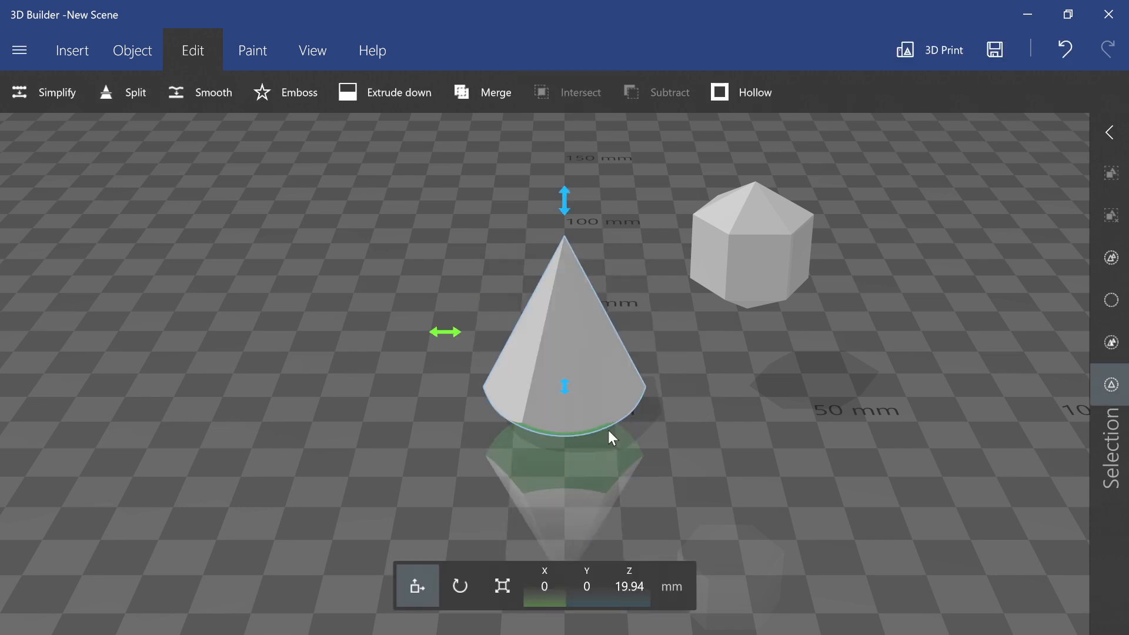
# Check the rounded underside of the cone and move the faceted sphere back above it to X 0.
pyautogui.moveTo(680, 394); pyautogui.dragTo(665, 429, button='right')
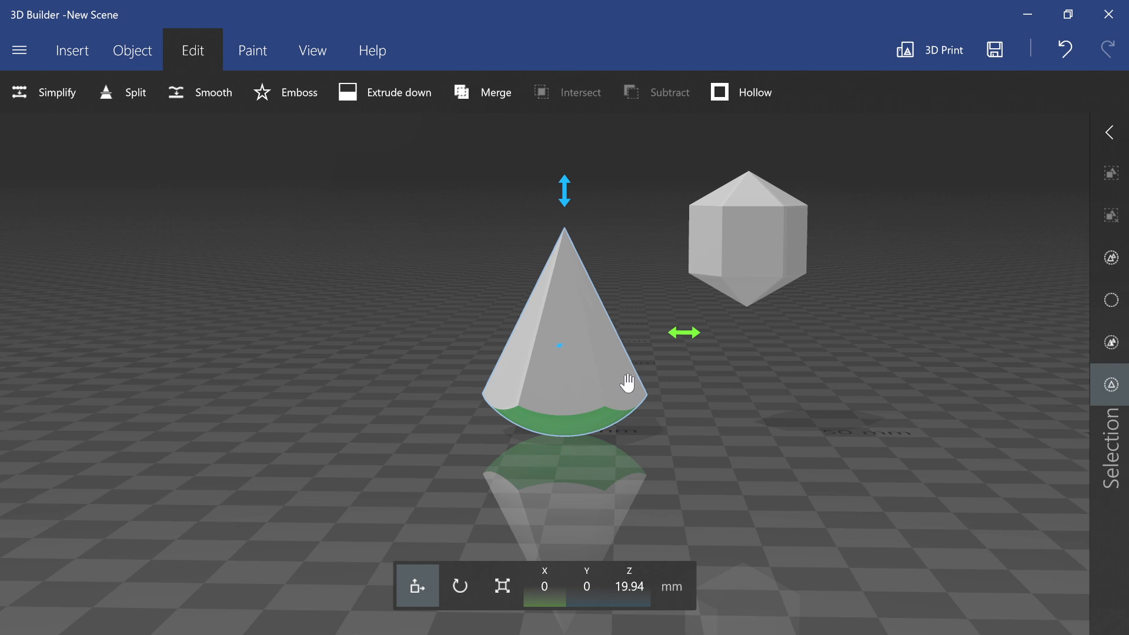
pyautogui.moveTo(630, 195); pyautogui.dragTo(630, 332)
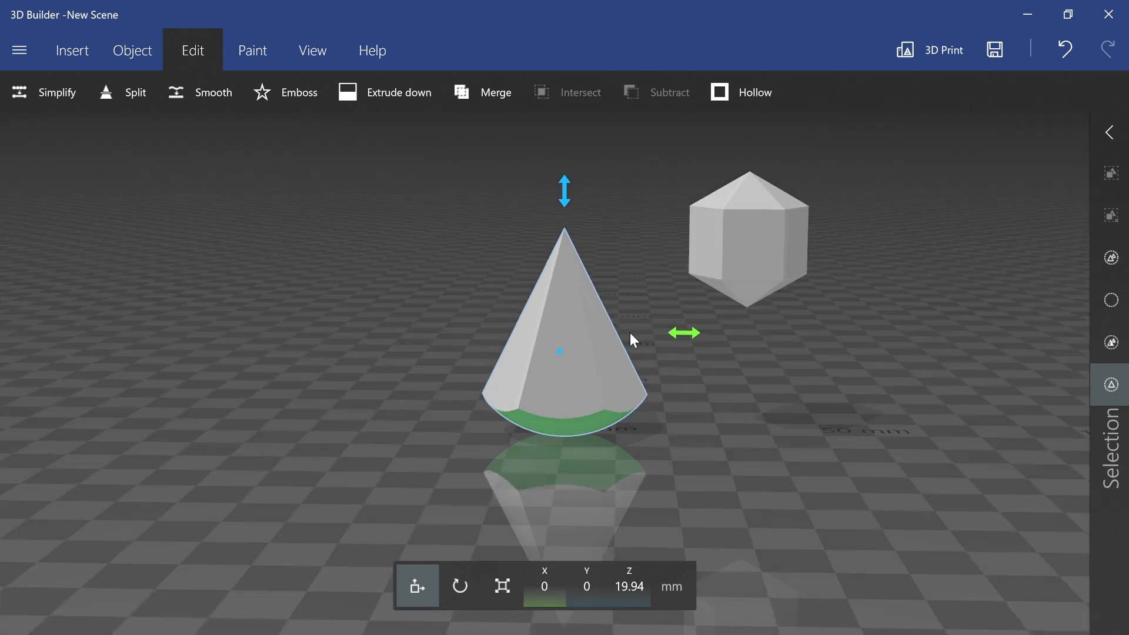
pyautogui.moveTo(630, 333); pyautogui.dragTo(627, 397, button='right')
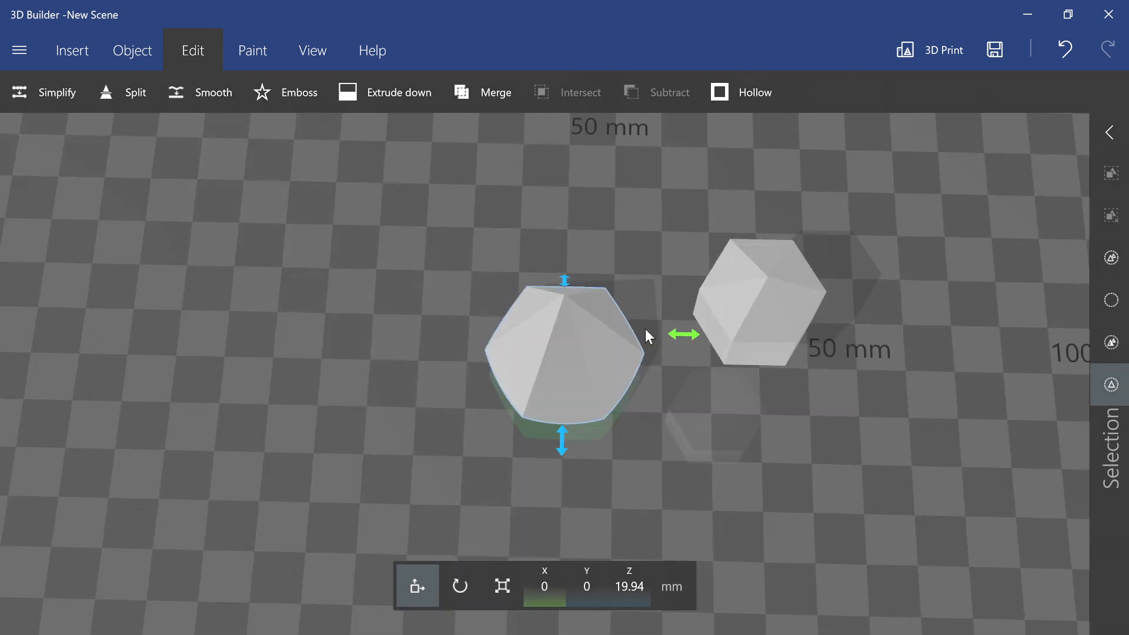
pyautogui.moveTo(645, 329); pyautogui.dragTo(650, 235, button='right')
pyautogui.click(732, 216)
pyautogui.click(748, 221)
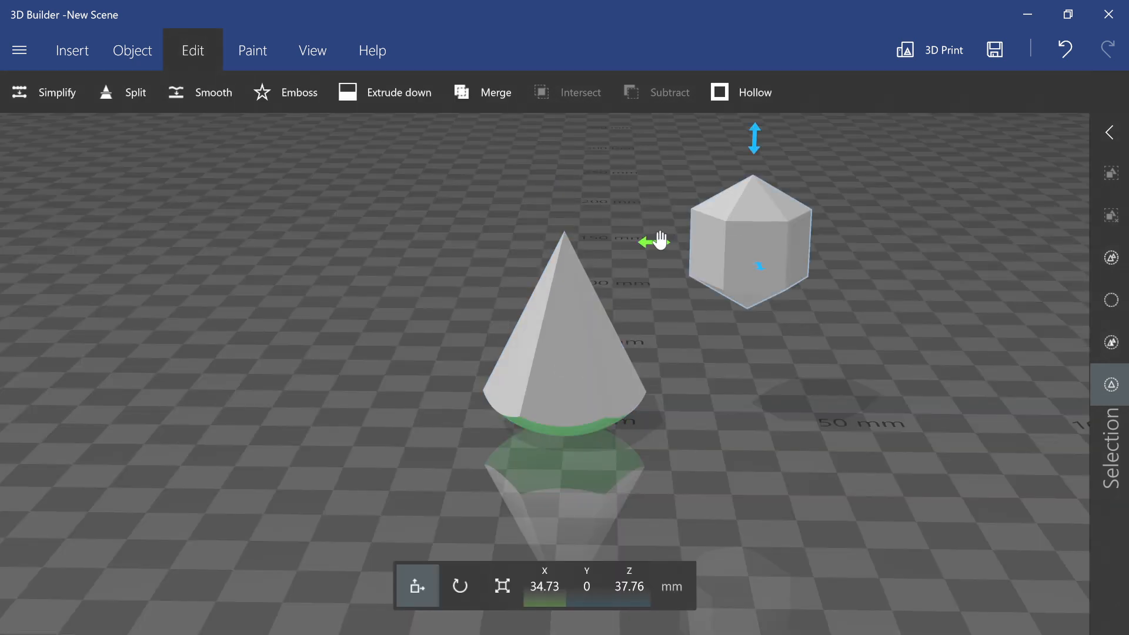
pyautogui.moveTo(661, 240); pyautogui.dragTo(451, 240)
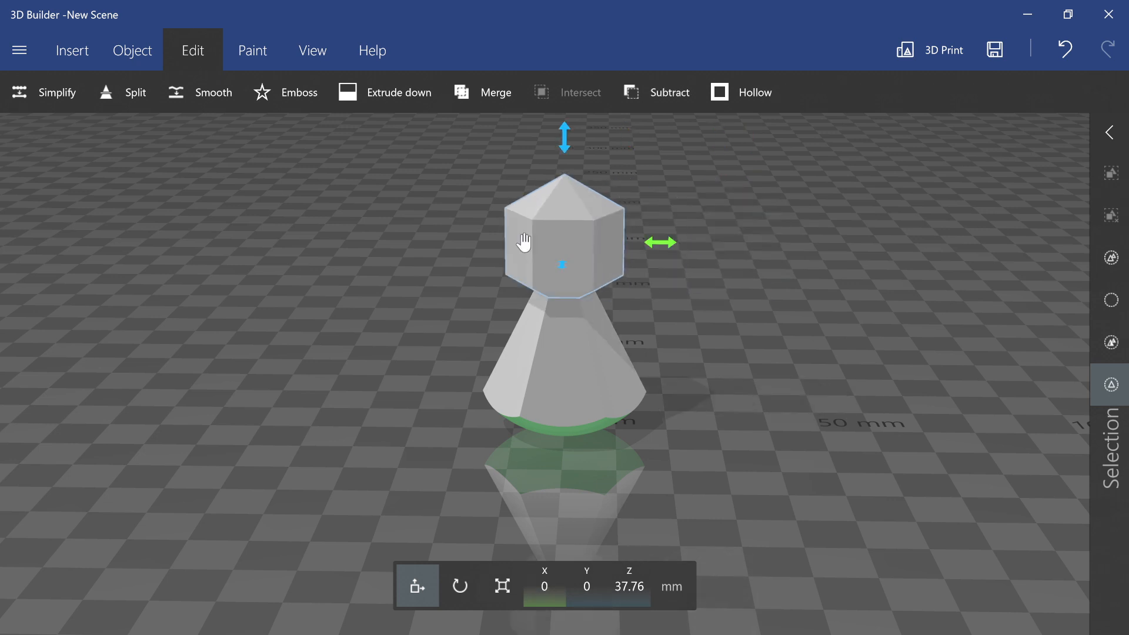
# Examine the assembled figure from low and high angles, checking the faceted head and the rounded green base.
pyautogui.click(524, 247)
pyautogui.moveTo(383, 369); pyautogui.dragTo(385, 333)
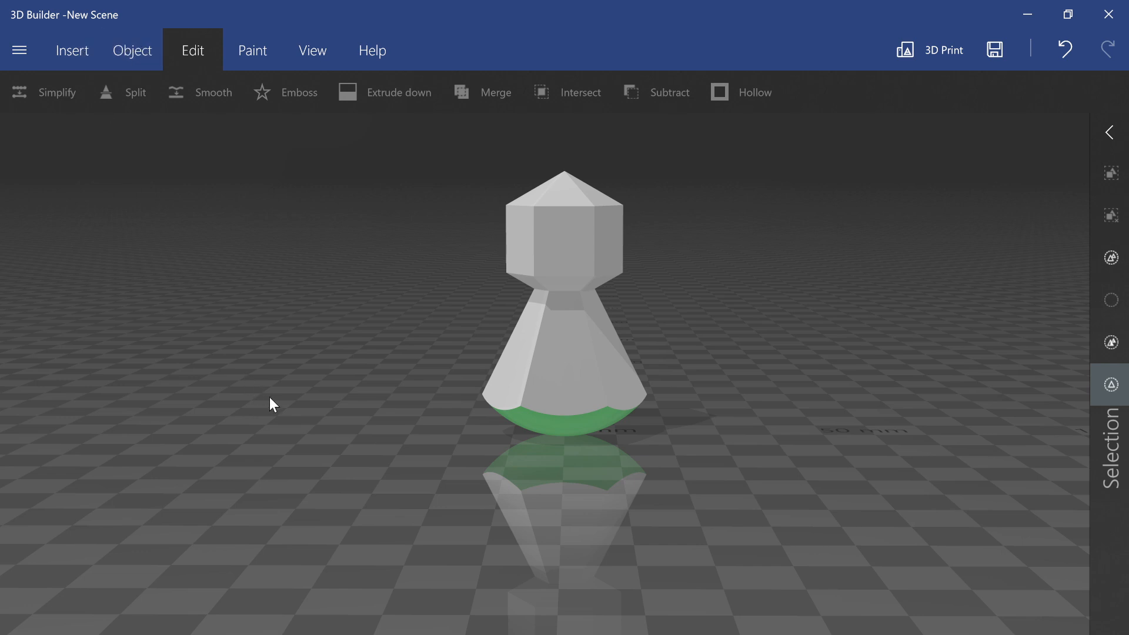
pyautogui.moveTo(304, 377); pyautogui.dragTo(375, 369)
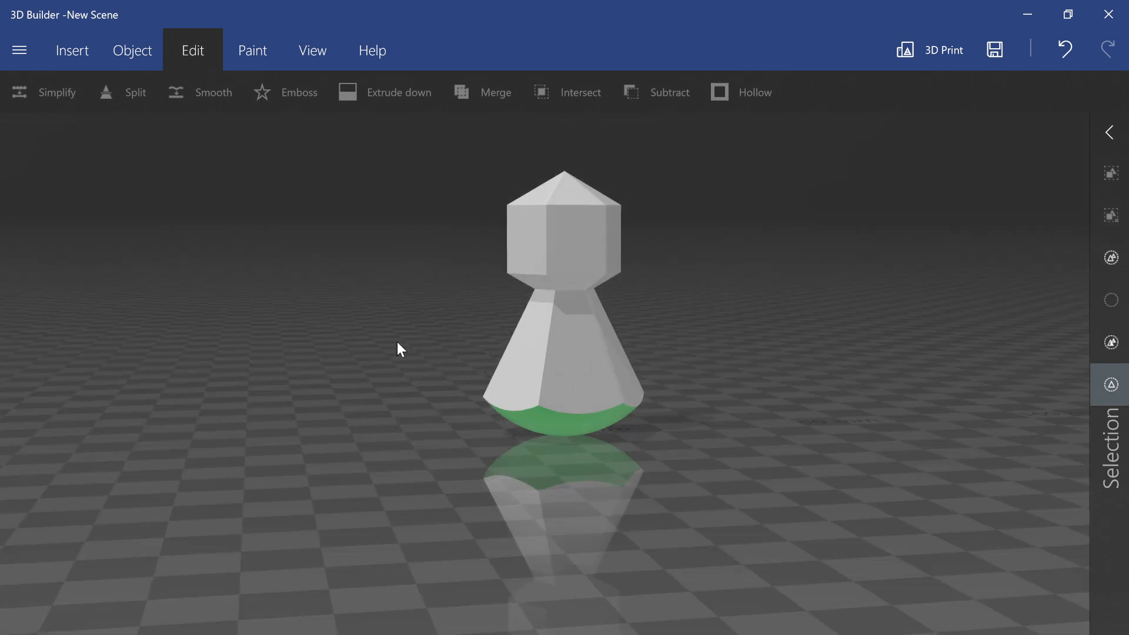
pyautogui.moveTo(397, 343); pyautogui.dragTo(488, 339)
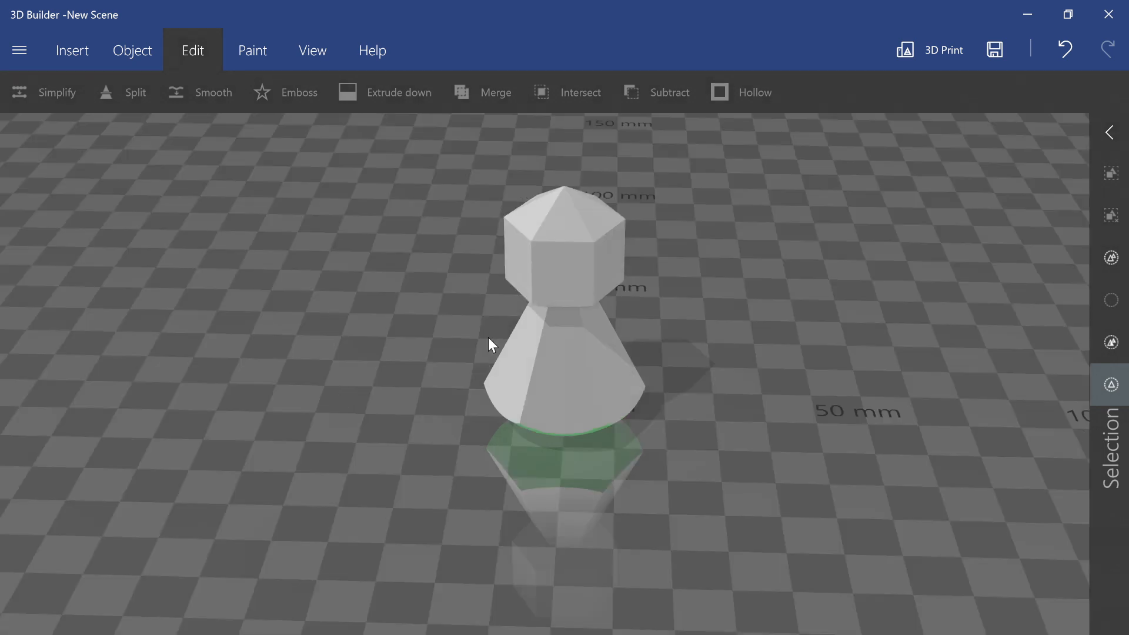
pyautogui.click(565, 265)
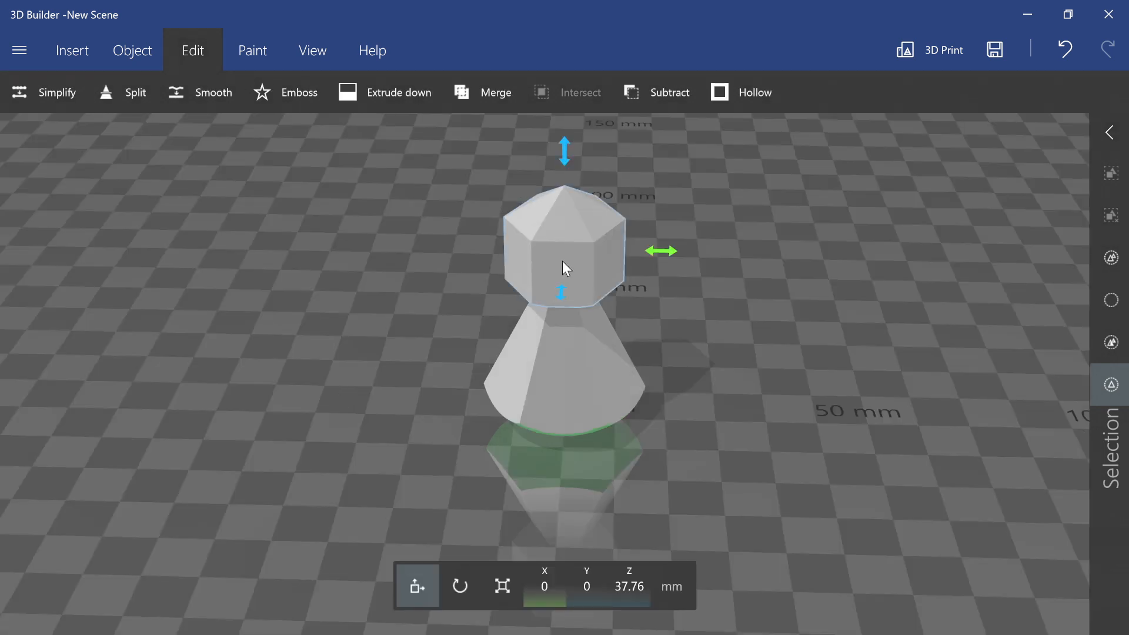
pyautogui.moveTo(687, 204); pyautogui.dragTo(681, 147)
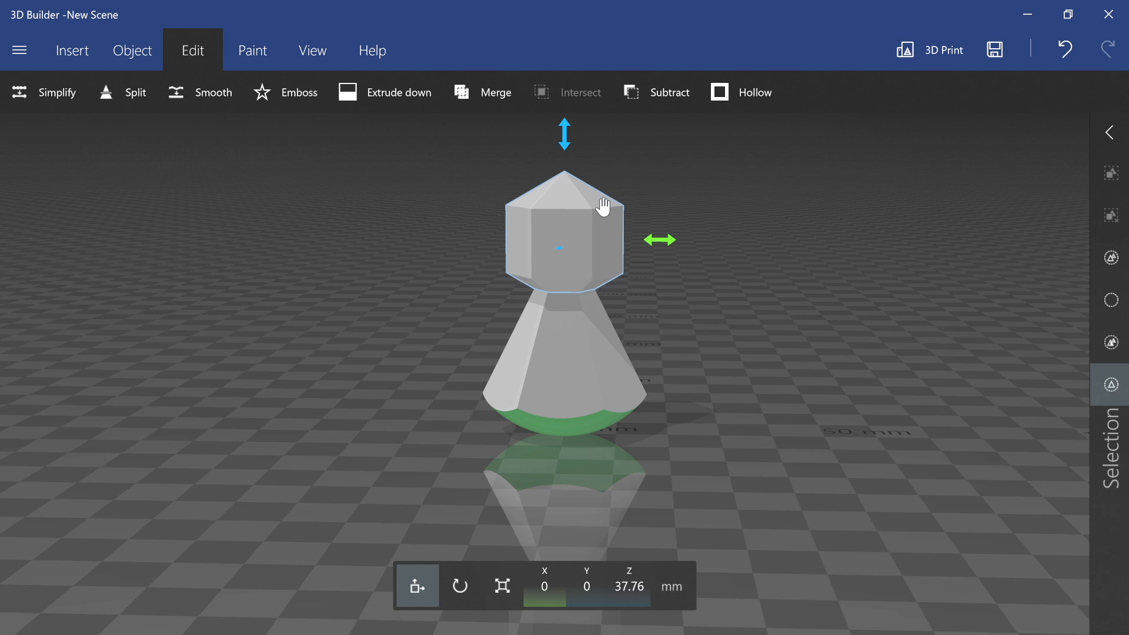
pyautogui.click(605, 305)
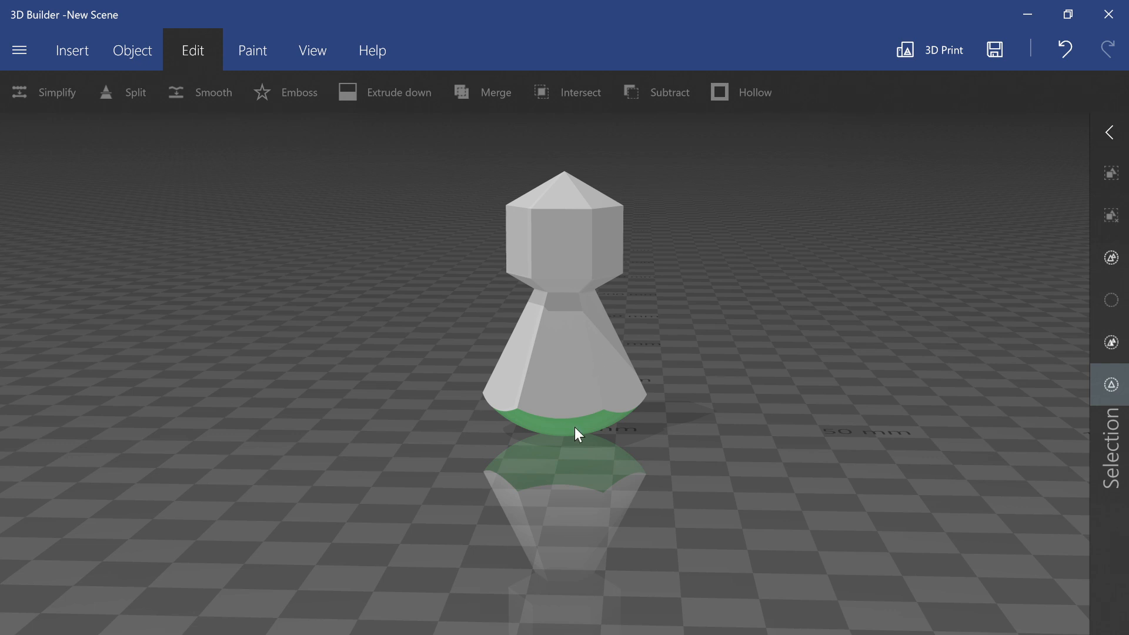
# Select the rounded cone together with the faceted sphere and group them into one object.
pyautogui.click(242, 51)
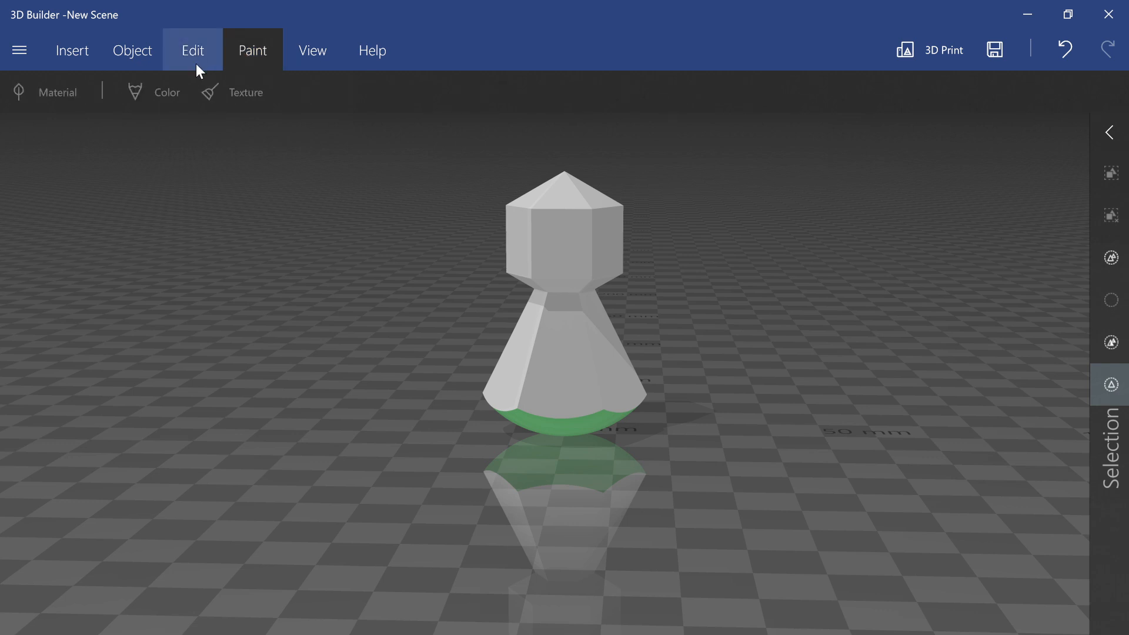
pyautogui.click(585, 363)
pyautogui.keyDown('ctrl'); pyautogui.click(574, 251); pyautogui.keyUp('ctrl')
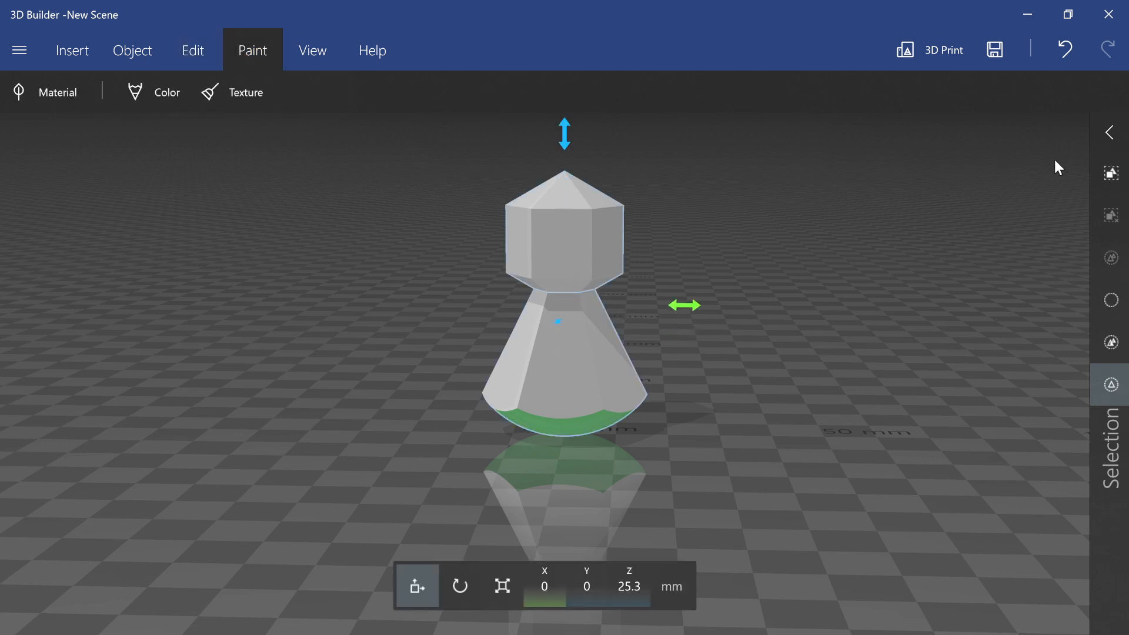
pyautogui.click(1108, 176)
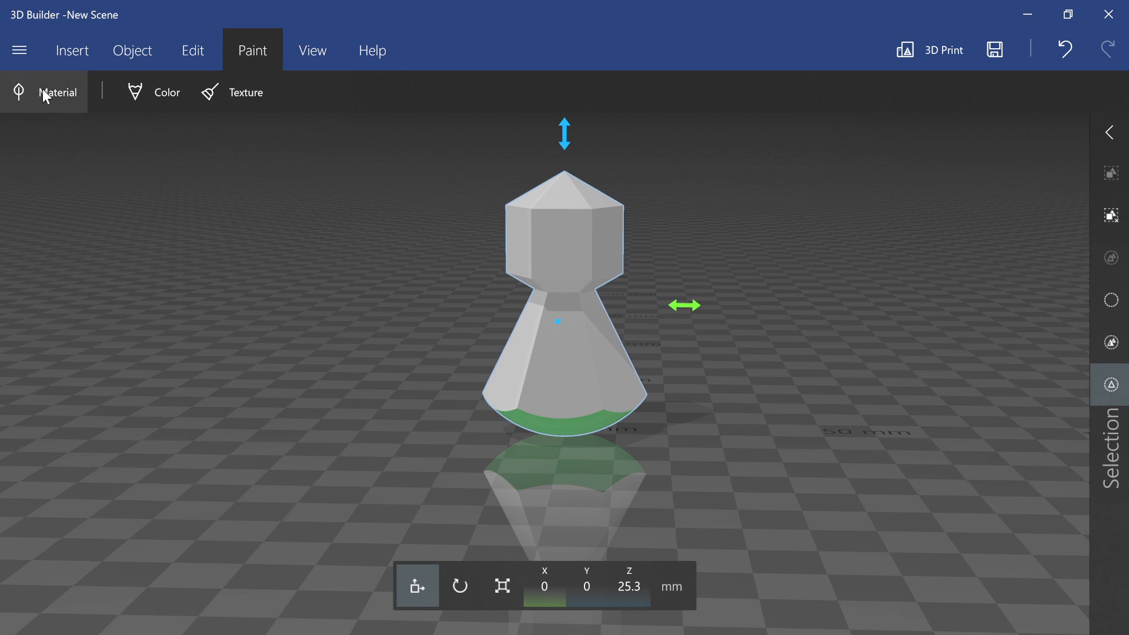
# Paint the grouped figure's green underside light gray at full coverage and apply the color.
pyautogui.click(144, 97)
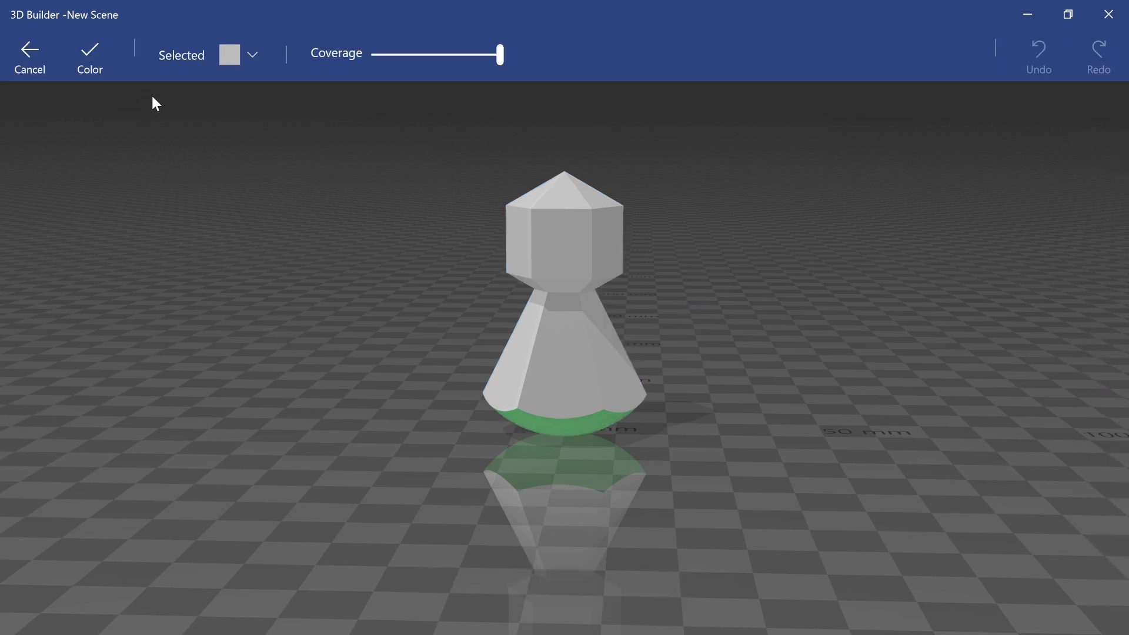
pyautogui.click(557, 412)
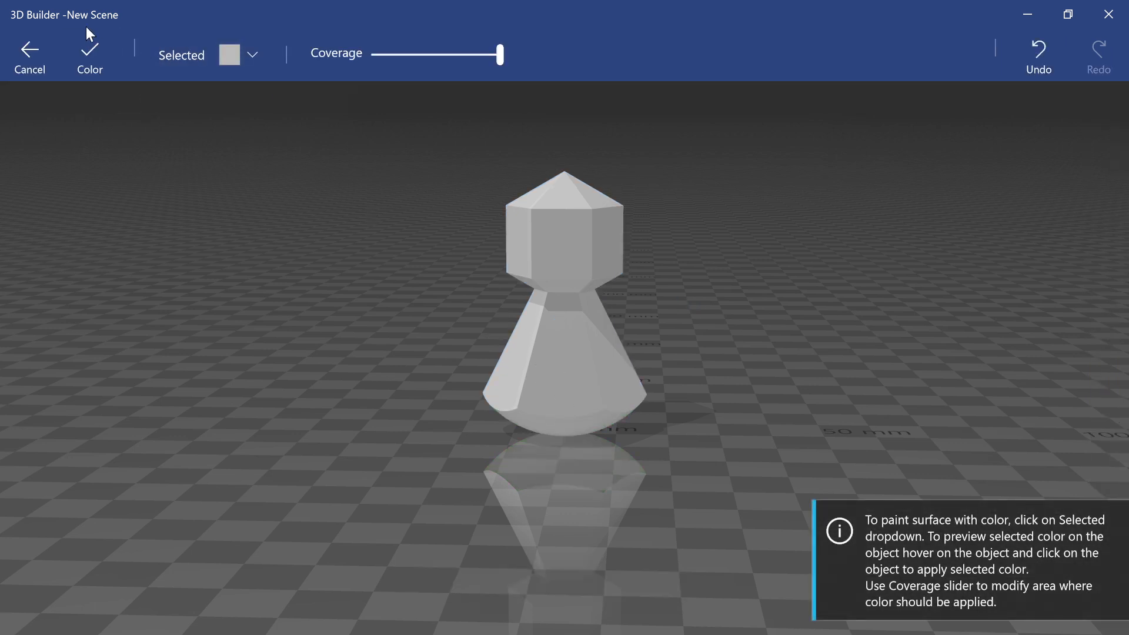
pyautogui.click(88, 59)
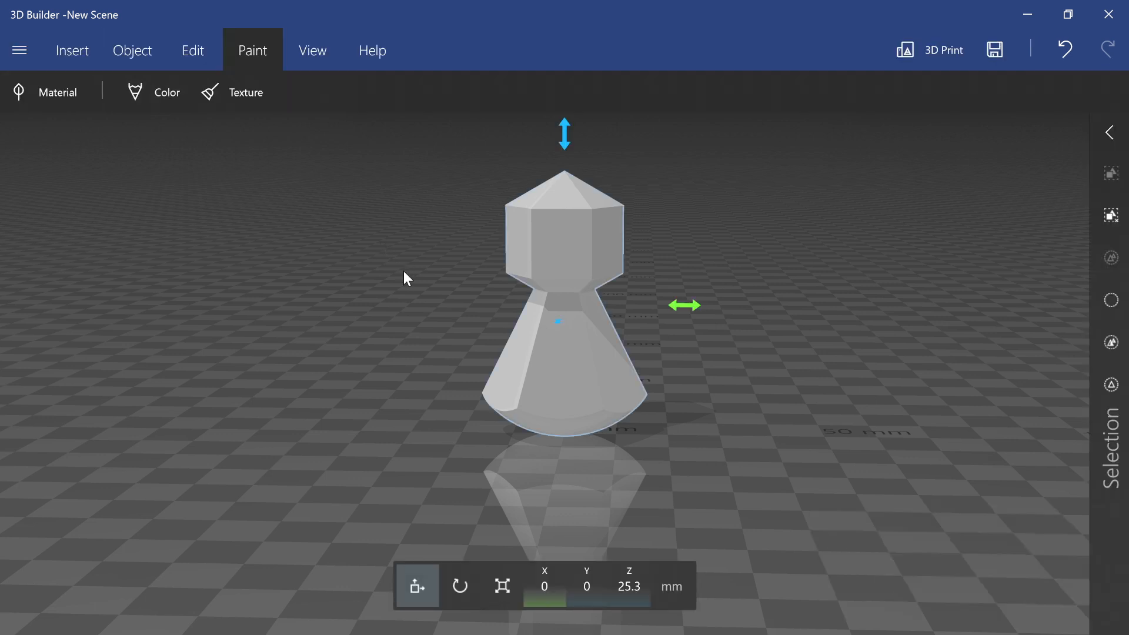
# Move the grouped figure aside along the X axis to about -45.25 mm and deselect it.
pyautogui.moveTo(322, 327); pyautogui.dragTo(334, 371)
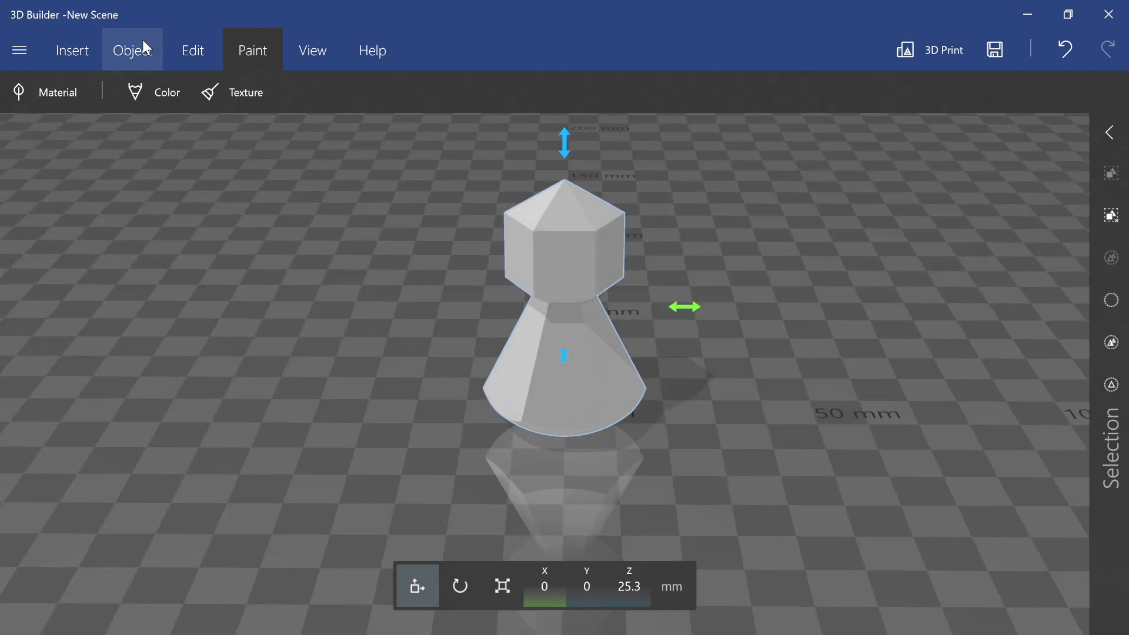
pyautogui.click(126, 55)
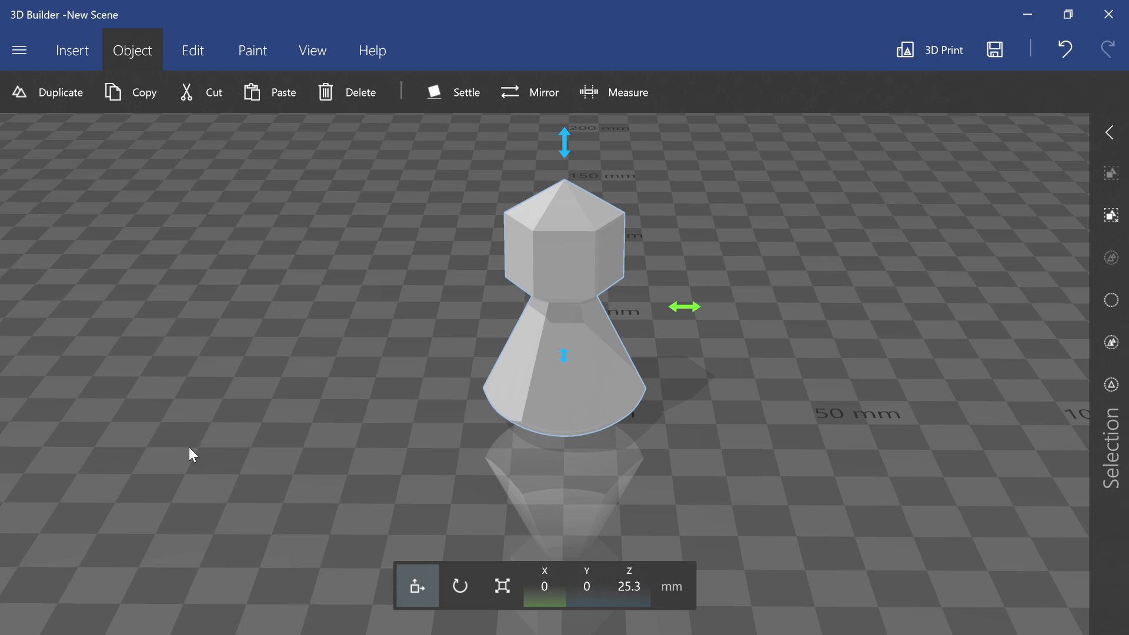
pyautogui.moveTo(193, 455); pyautogui.dragTo(217, 398)
pyautogui.moveTo(489, 377); pyautogui.dragTo(156, 471, button='right')
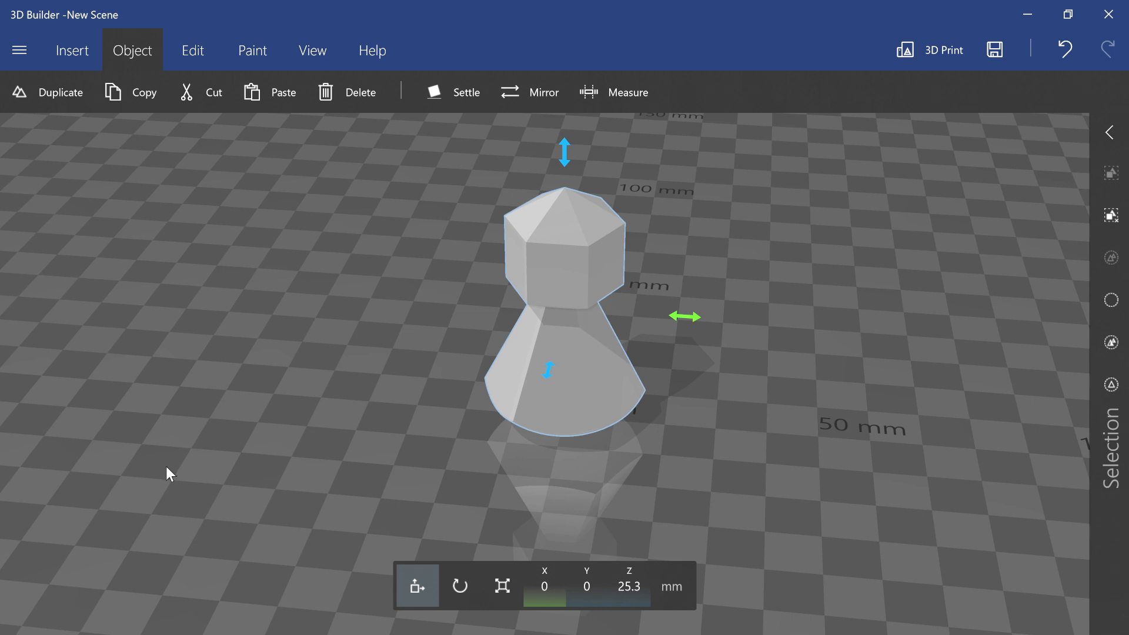
pyautogui.moveTo(396, 348); pyautogui.dragTo(412, 271)
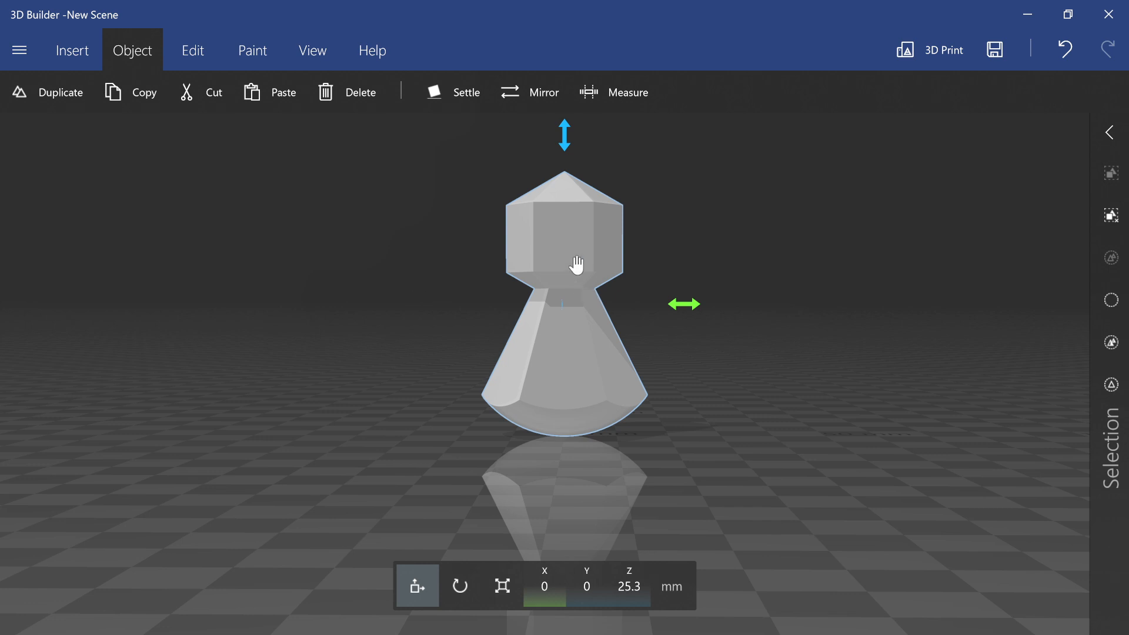
pyautogui.moveTo(708, 299)
pyautogui.mouseDown()
pyautogui.moveTo(711, 323)
pyautogui.moveTo(692, 214)
pyautogui.moveTo(703, 305)
pyautogui.mouseUp()
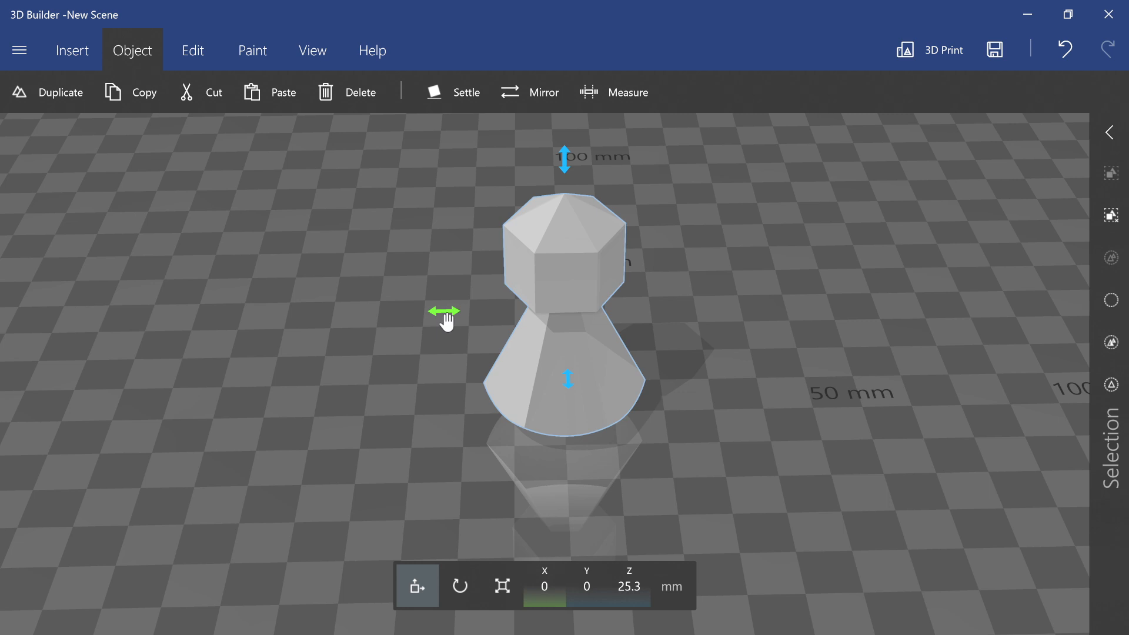
pyautogui.moveTo(446, 317); pyautogui.dragTo(200, 317)
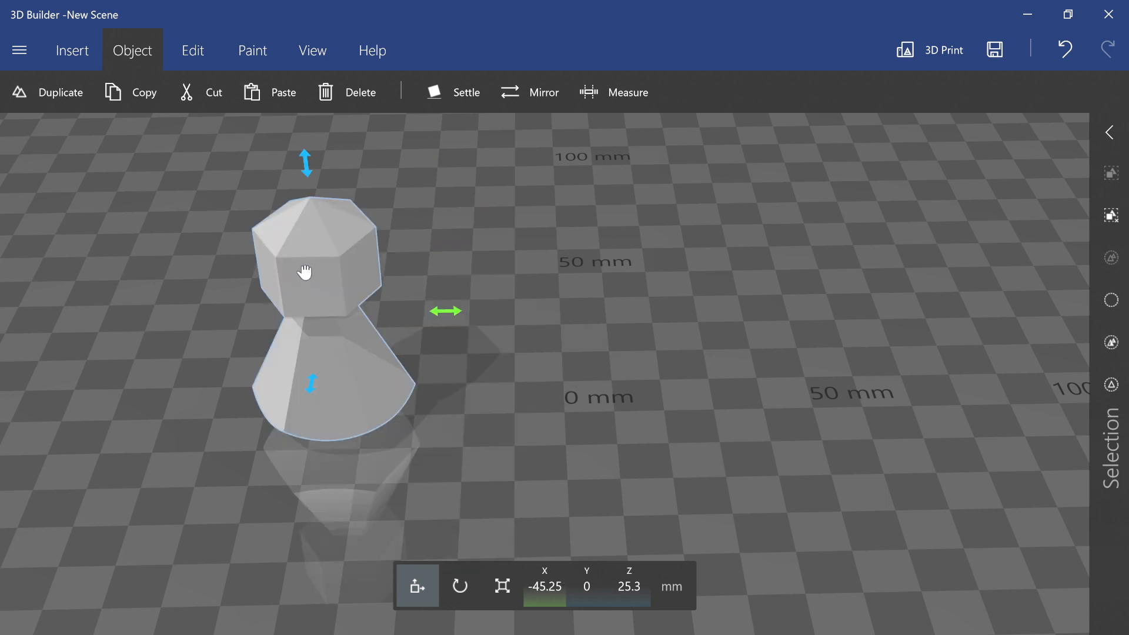
pyautogui.click(305, 275)
# Start a new custom shape and choose Cylinder as its type.
pyautogui.click(69, 44)
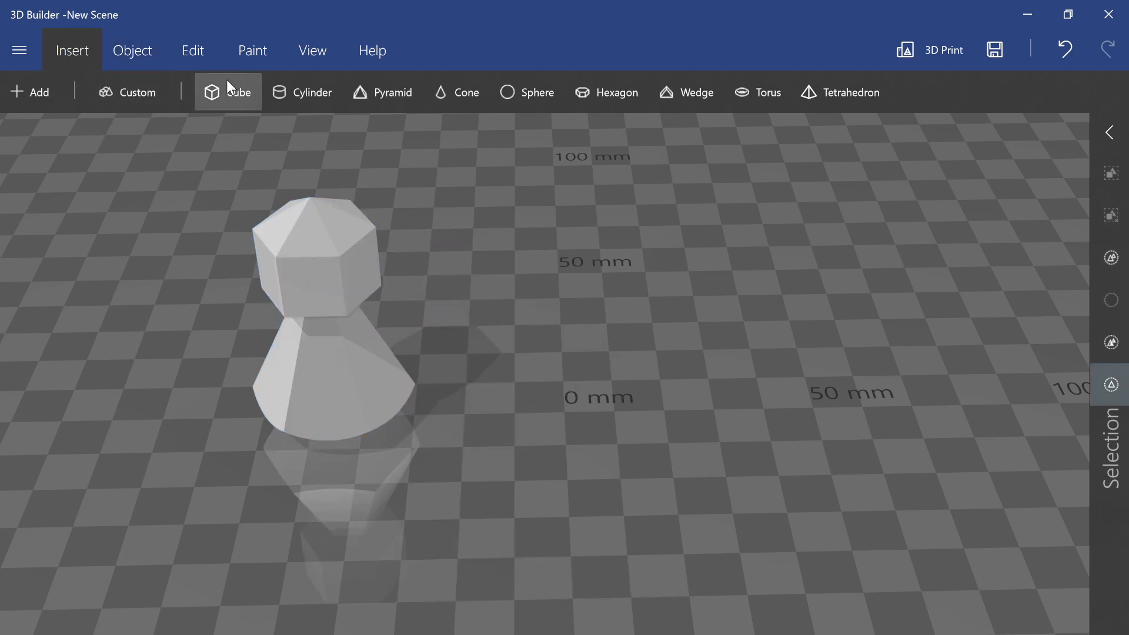
pyautogui.click(159, 110)
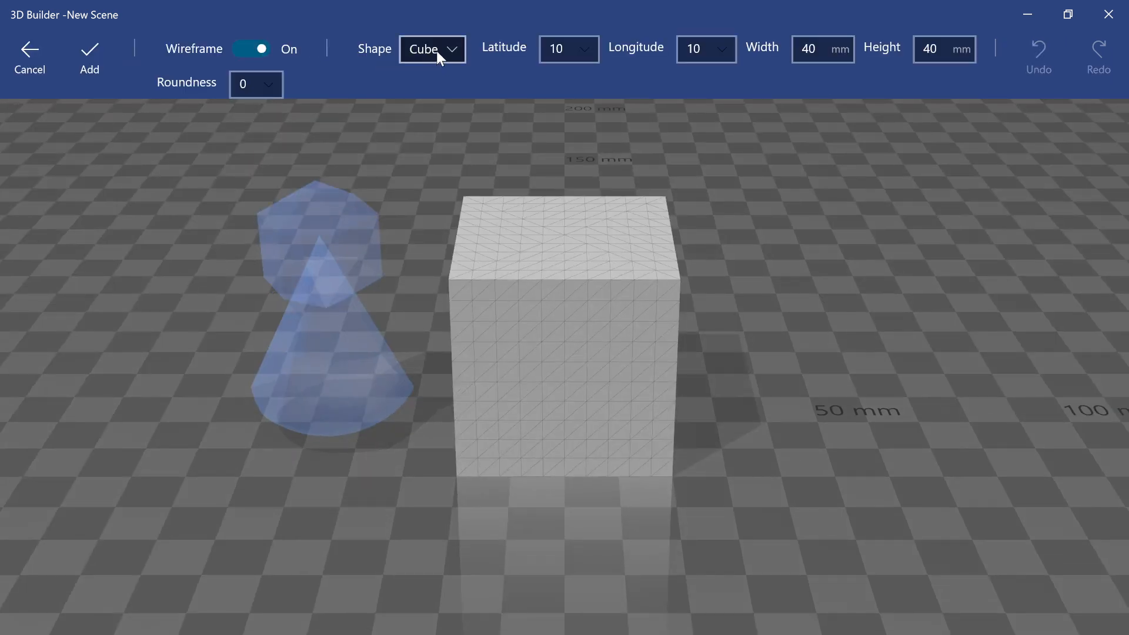
pyautogui.click(436, 50)
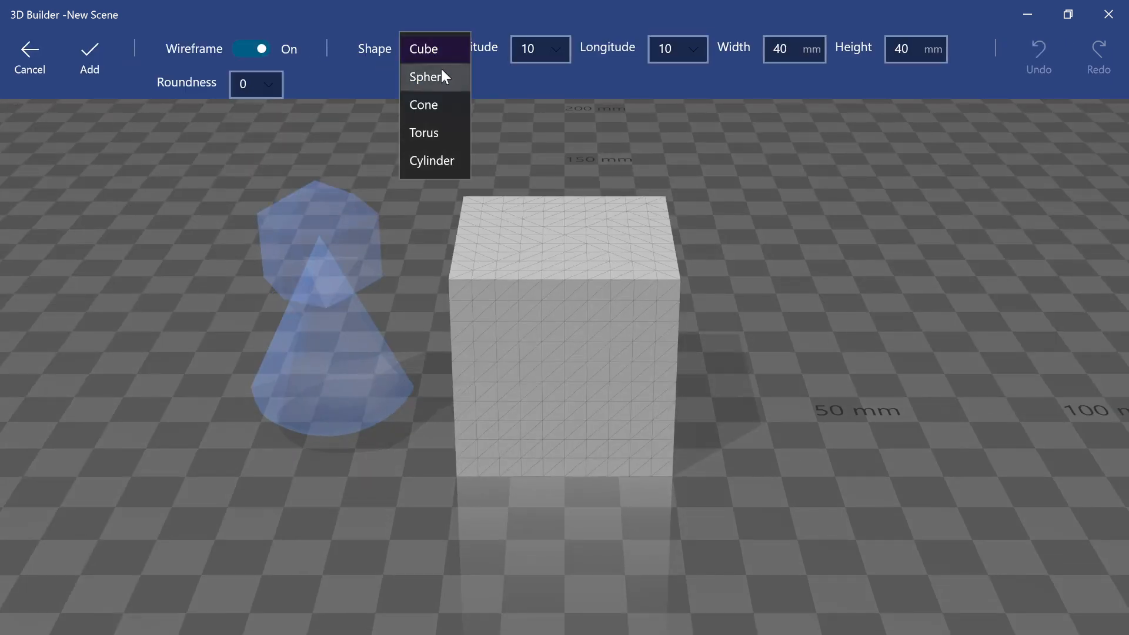
pyautogui.click(447, 160)
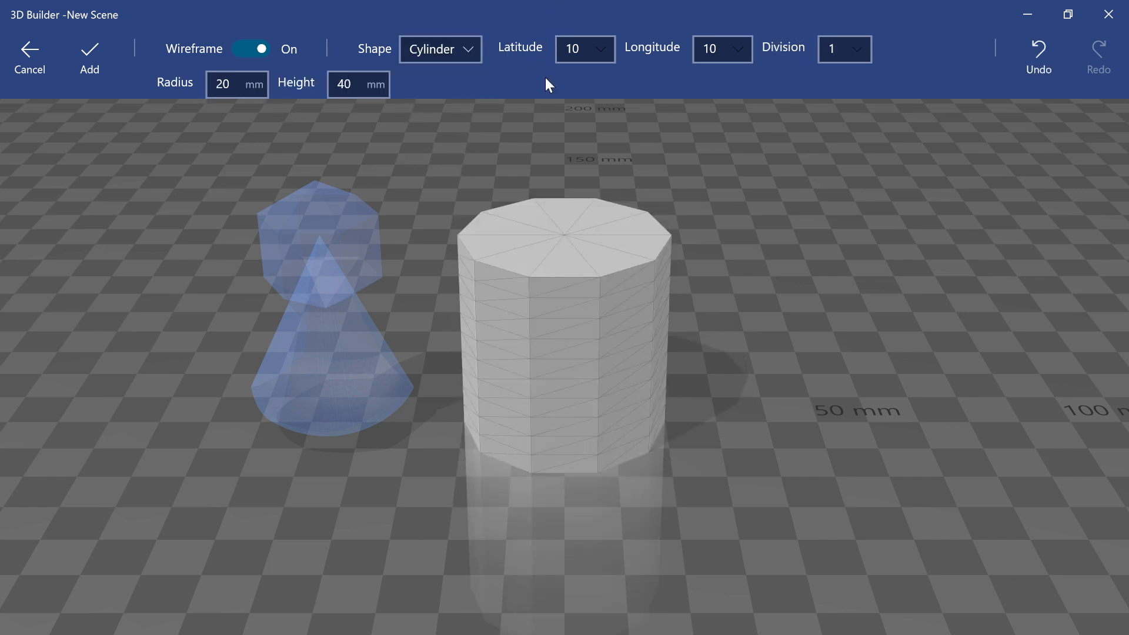
# Set the custom cylinder's latitude to 6.
pyautogui.click(590, 52)
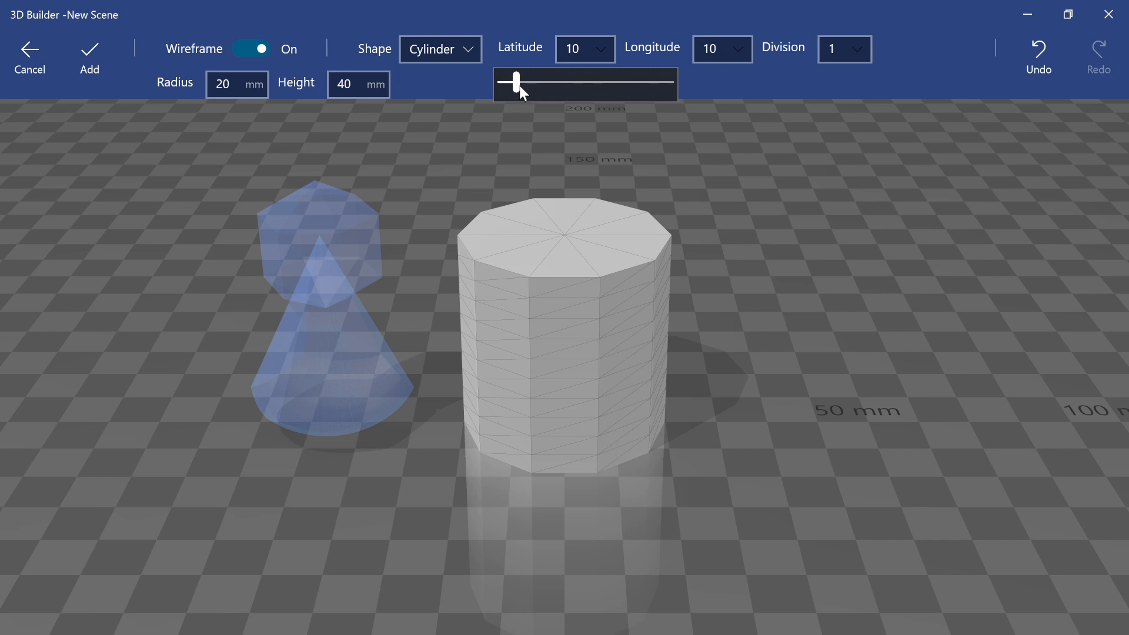
pyautogui.moveTo(520, 86); pyautogui.dragTo(513, 87)
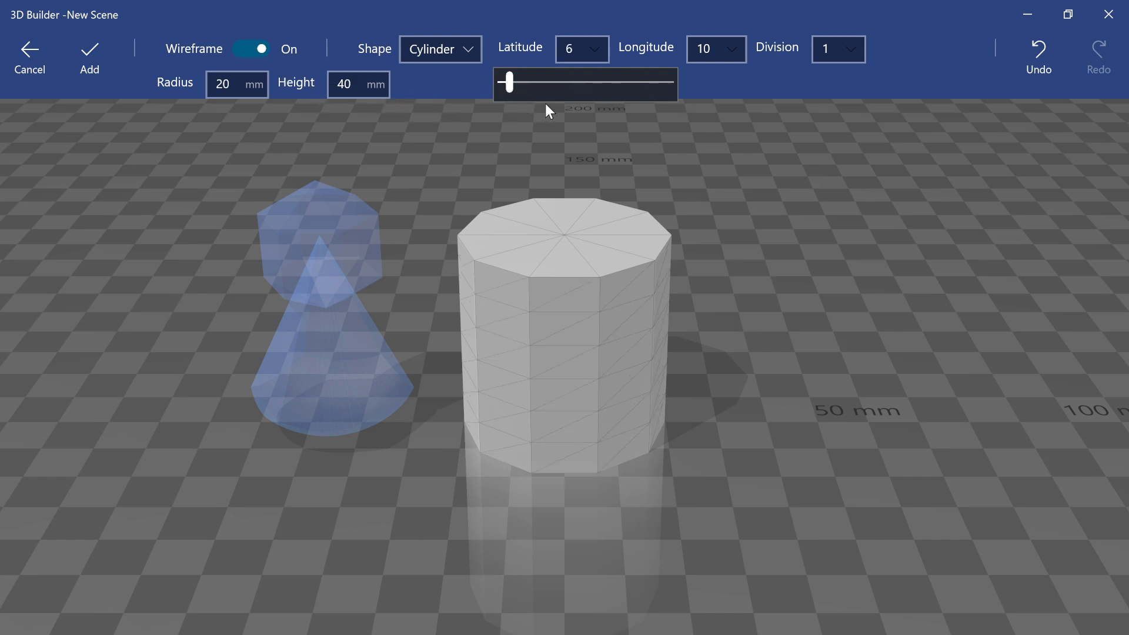
pyautogui.click(607, 186)
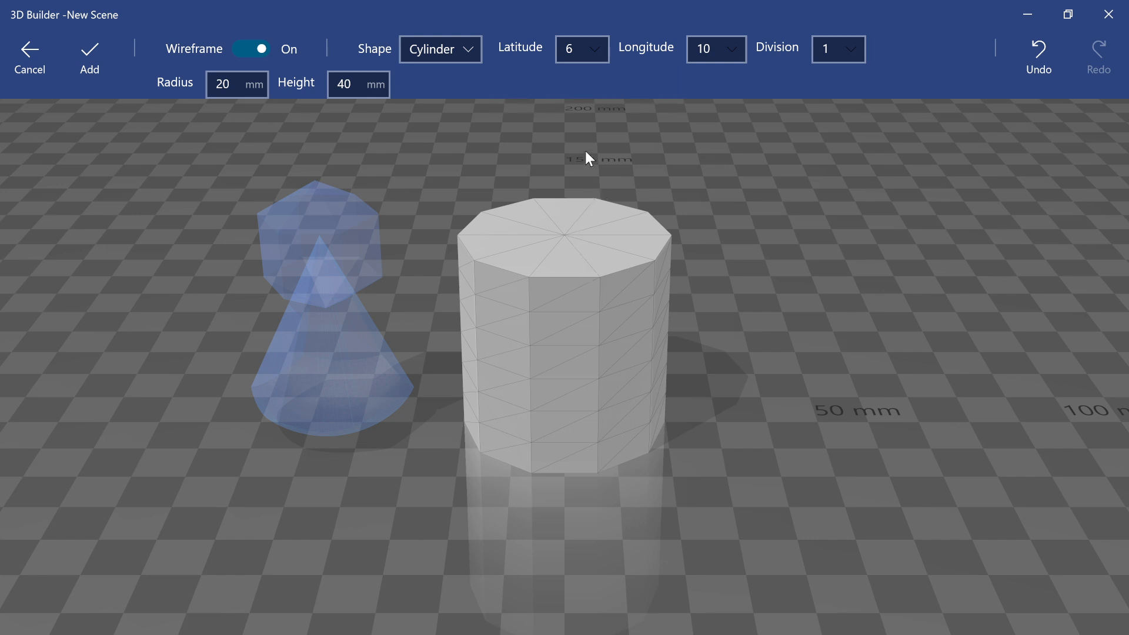
pyautogui.click(580, 42)
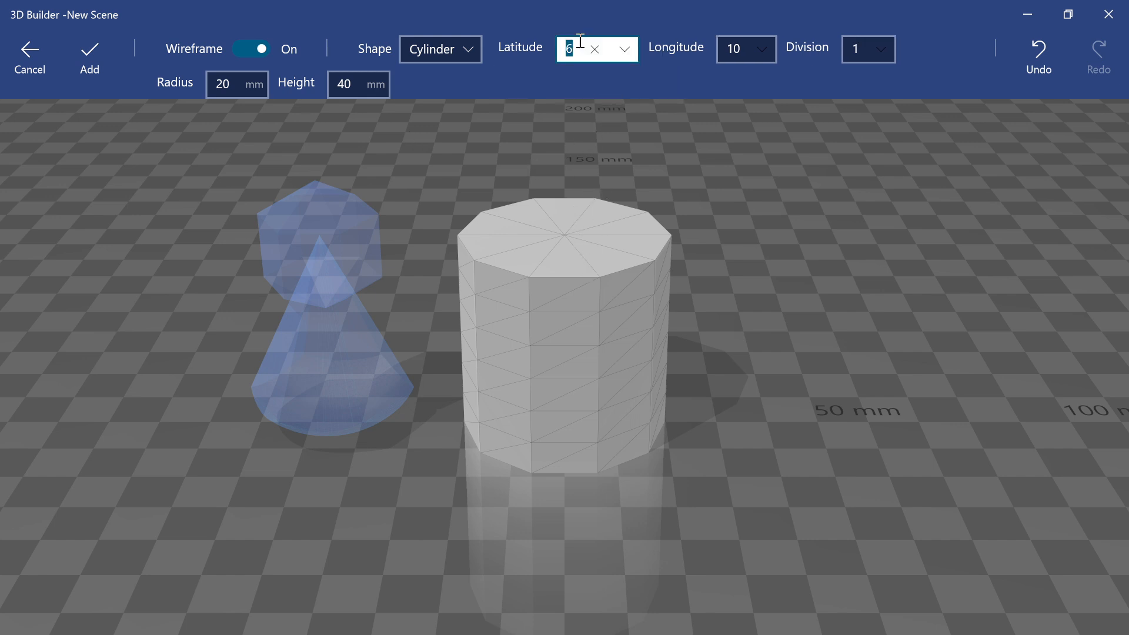
pyautogui.click(580, 41)
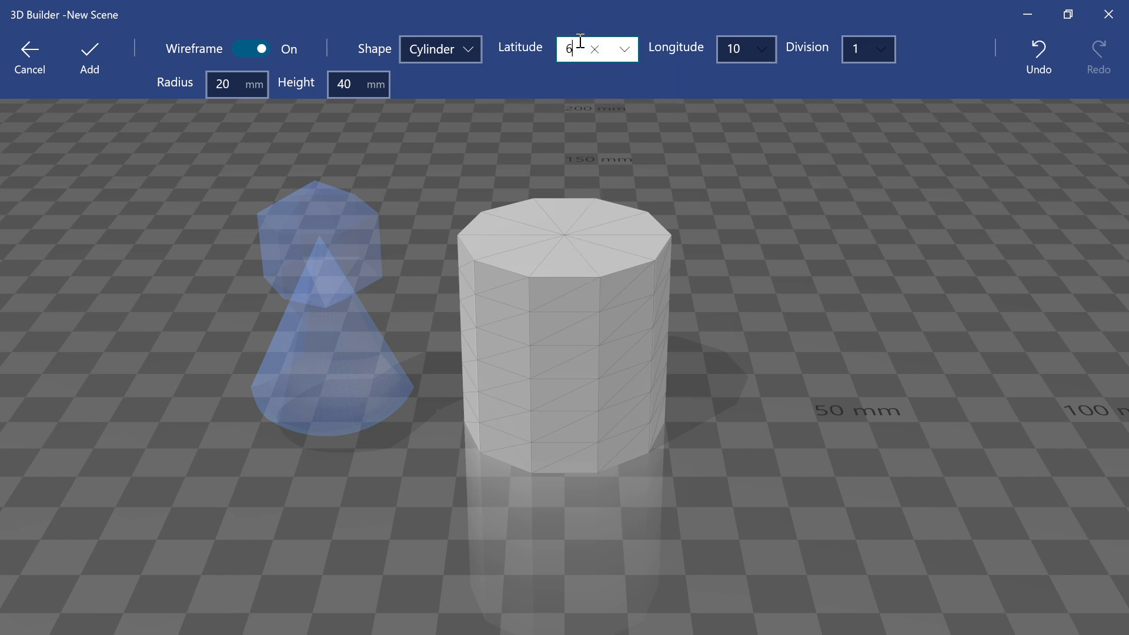
pyautogui.click(624, 49)
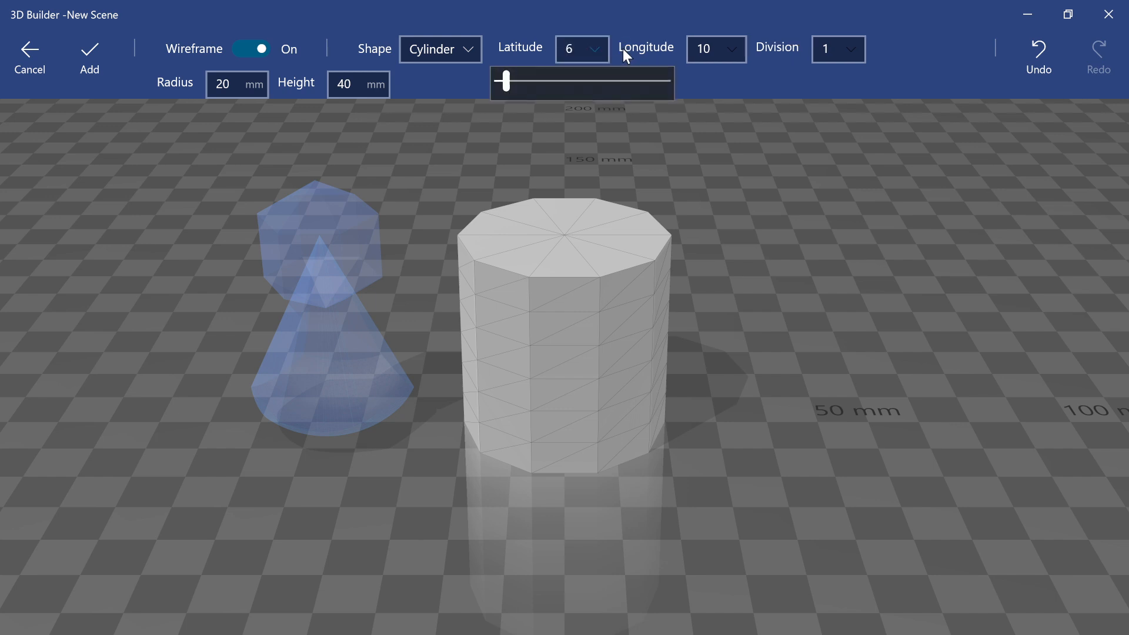
pyautogui.click(660, 190)
# Set the custom cylinder's longitude to 6 to give it a six-sided outline.
pyautogui.click(742, 47)
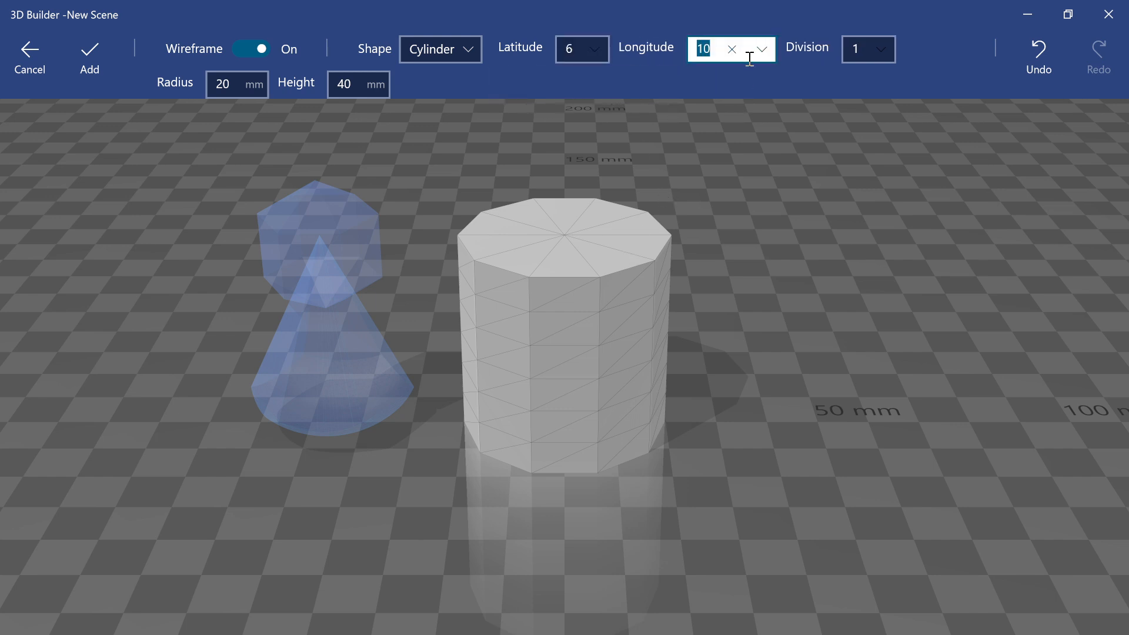
pyautogui.write('6')
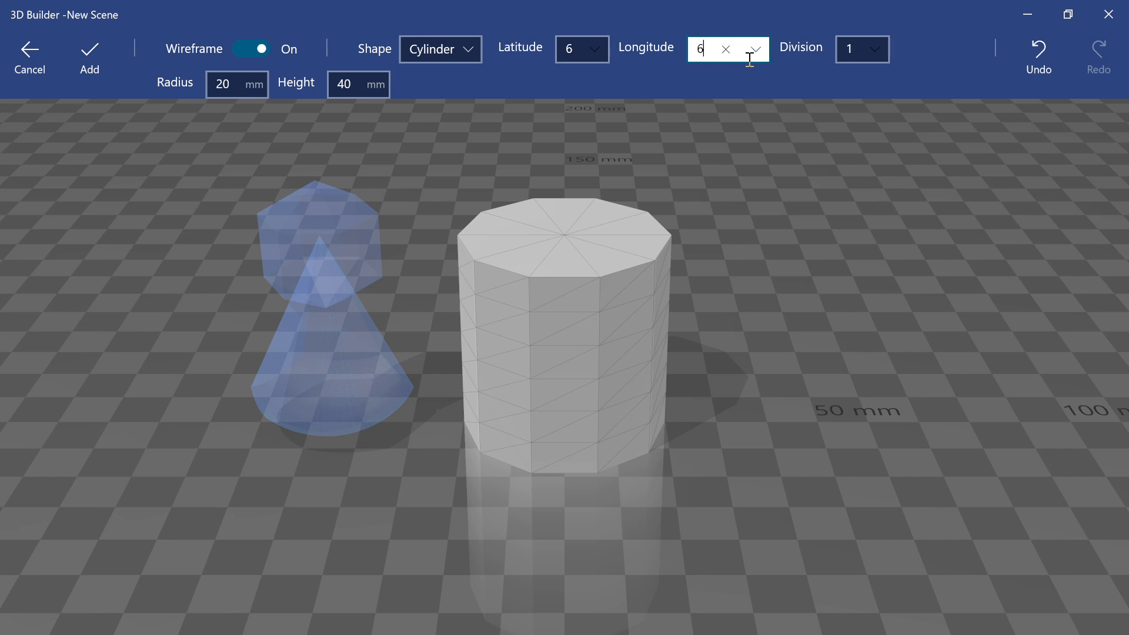
pyautogui.click(724, 174)
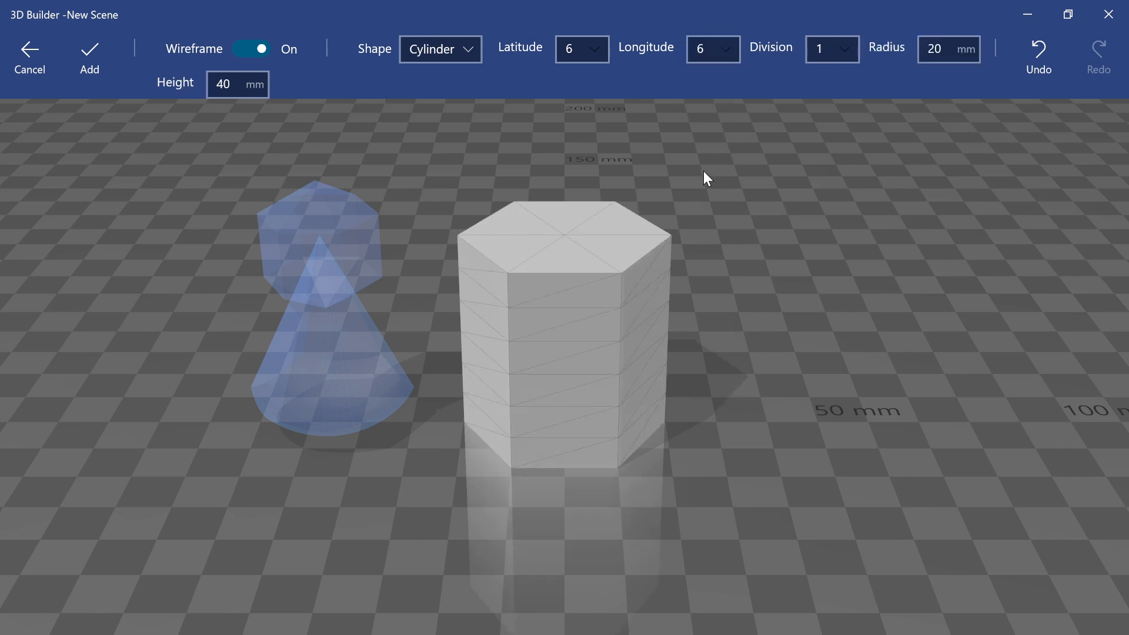
# Reduce the six-sided cylinder's latitude to 1 and add it to the scene.
pyautogui.moveTo(704, 171); pyautogui.dragTo(694, 200)
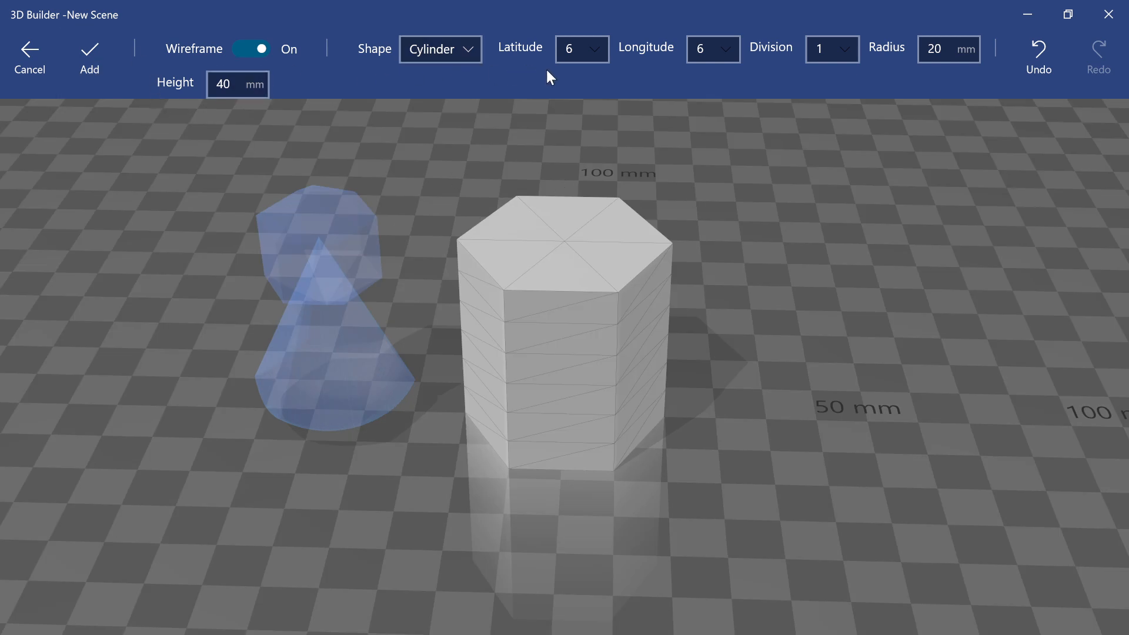
pyautogui.click(580, 48)
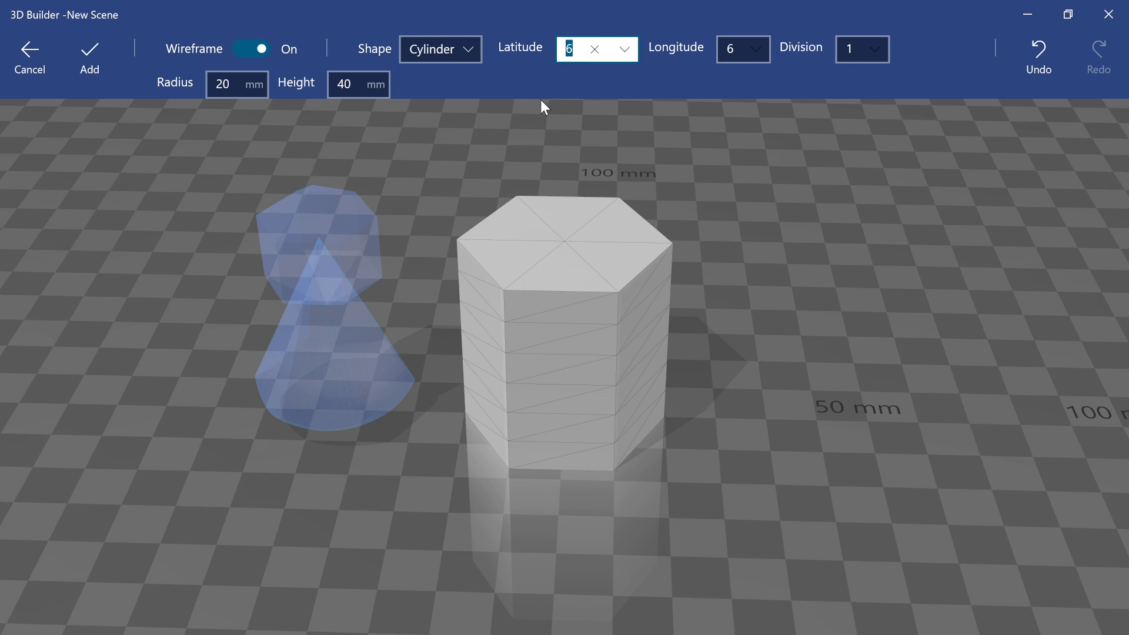
pyautogui.write('1')
pyautogui.press('Return')
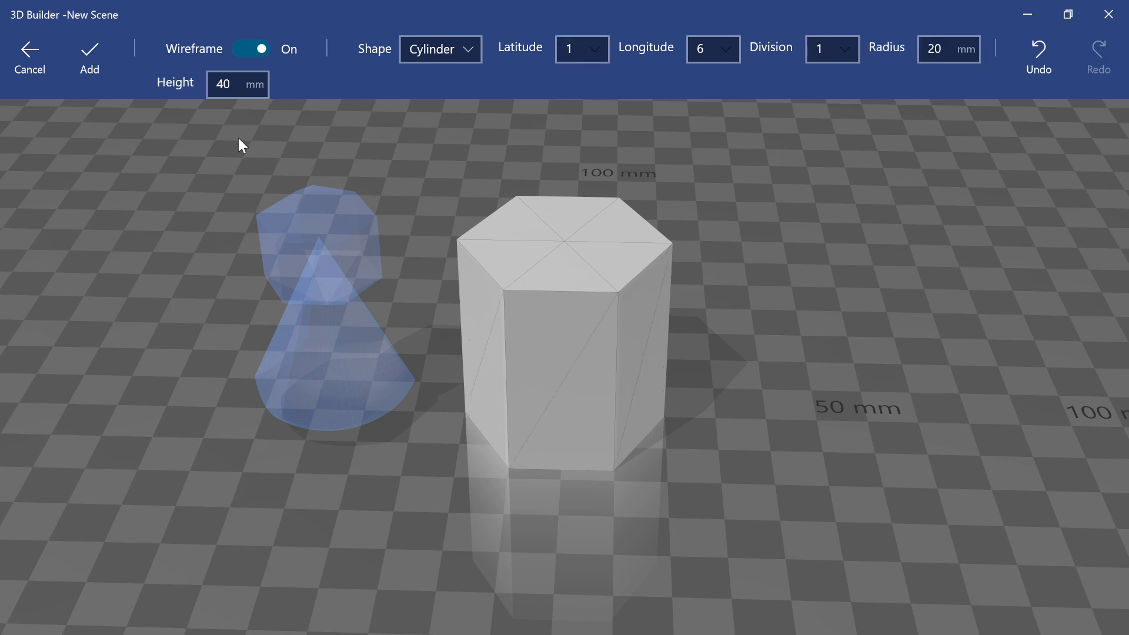
pyautogui.click(90, 53)
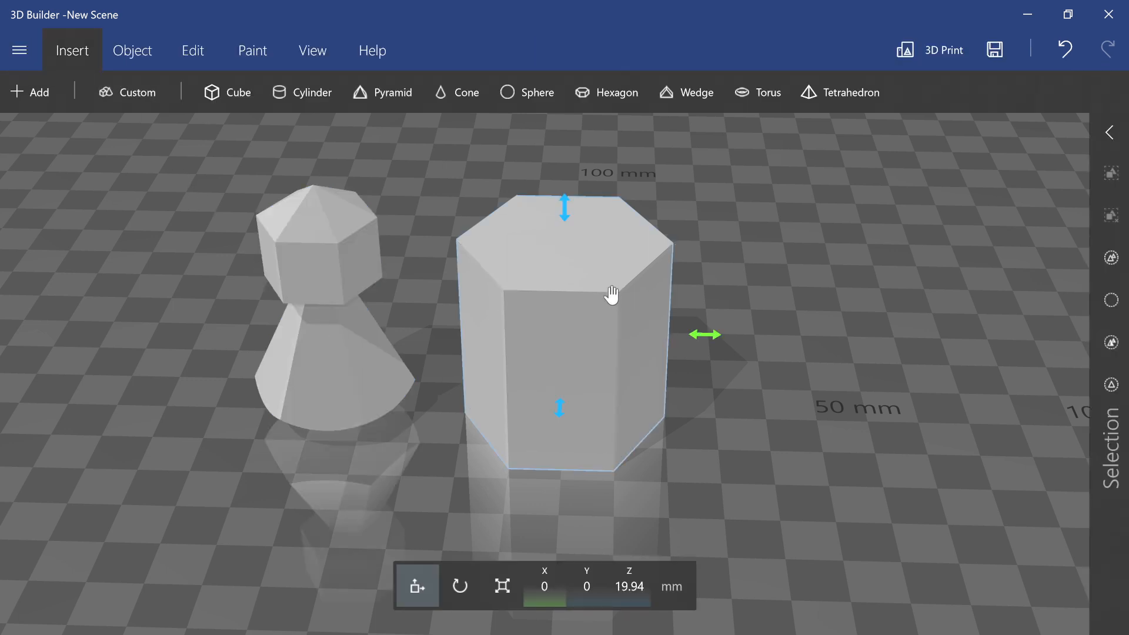
# Move the pawn along X further away from the six-sided cylinder and clear the selection.
pyautogui.moveTo(612, 297); pyautogui.dragTo(611, 294)
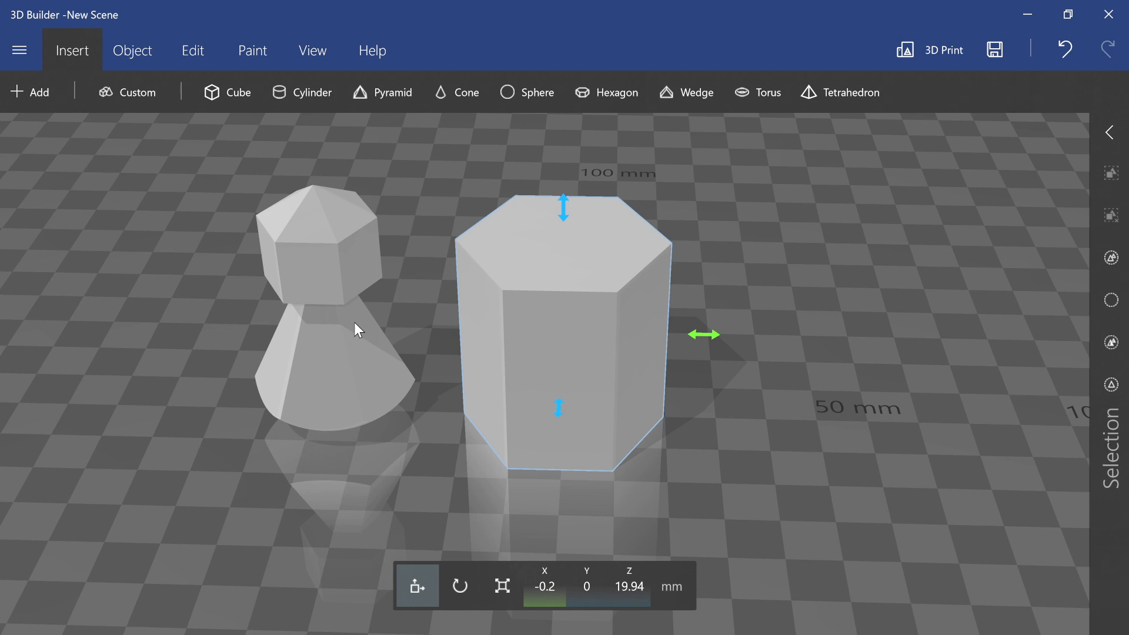
pyautogui.hotkey('ctrl', 'z')
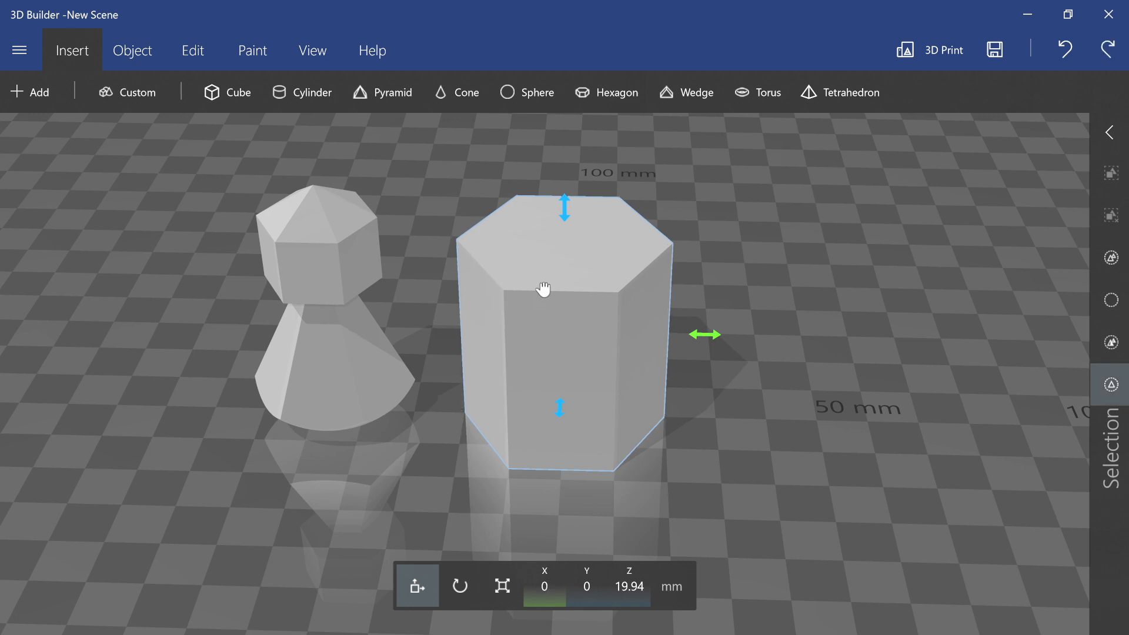
pyautogui.click(408, 300)
pyautogui.click(354, 313)
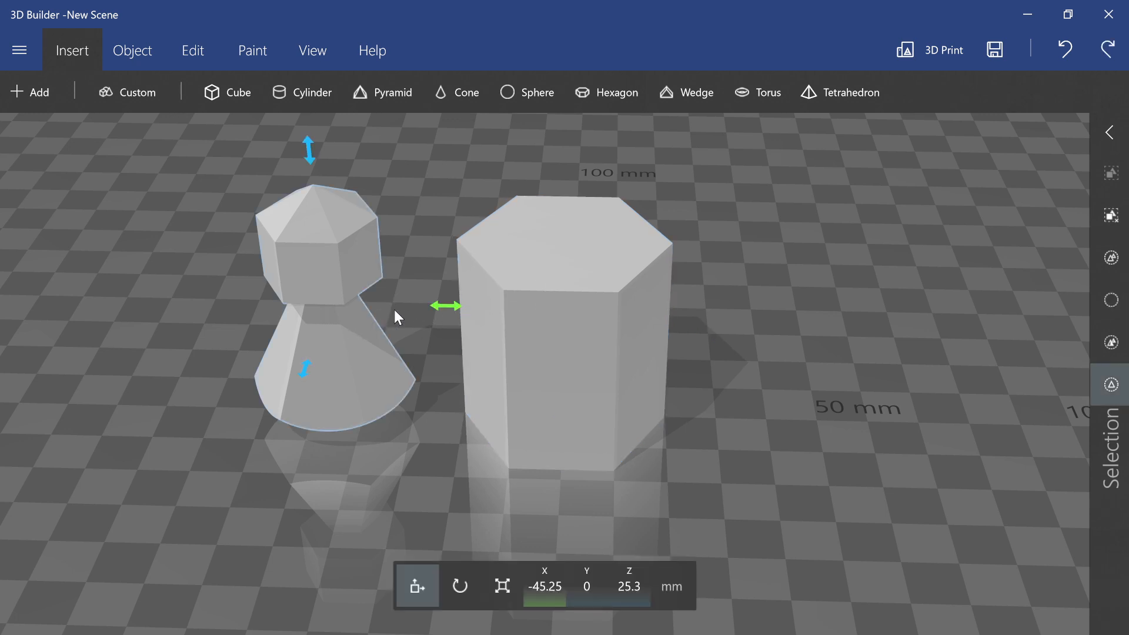
pyautogui.moveTo(452, 313); pyautogui.dragTo(295, 335)
pyautogui.click(276, 366)
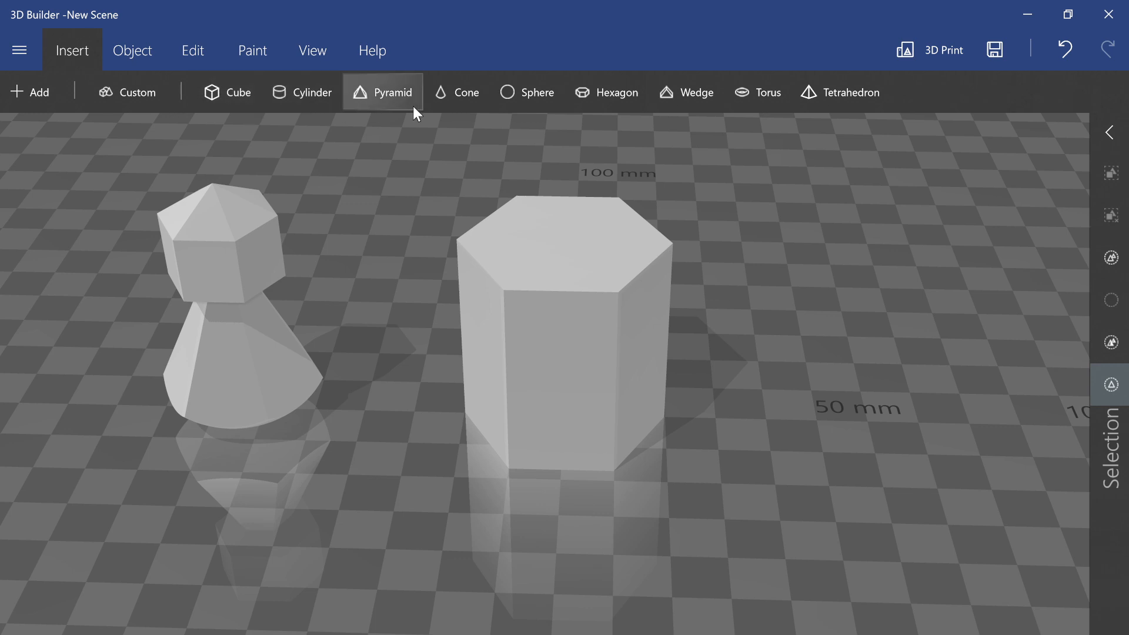
# Add a sphere inside the six-sided cylinder and select both objects together.
pyautogui.click(512, 92)
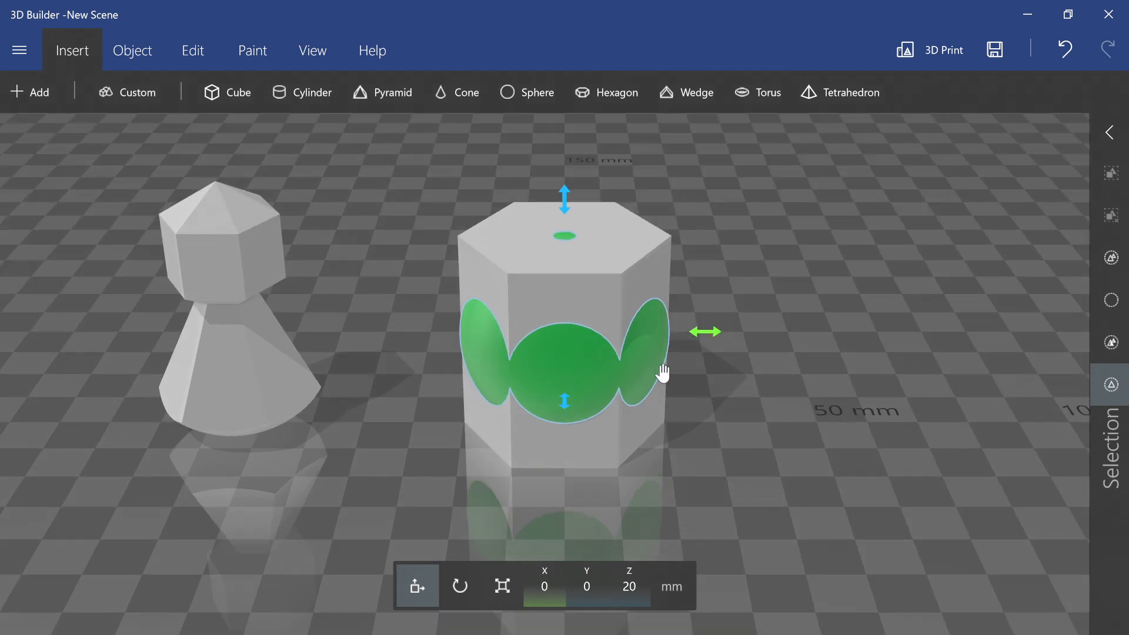
pyautogui.click(655, 358)
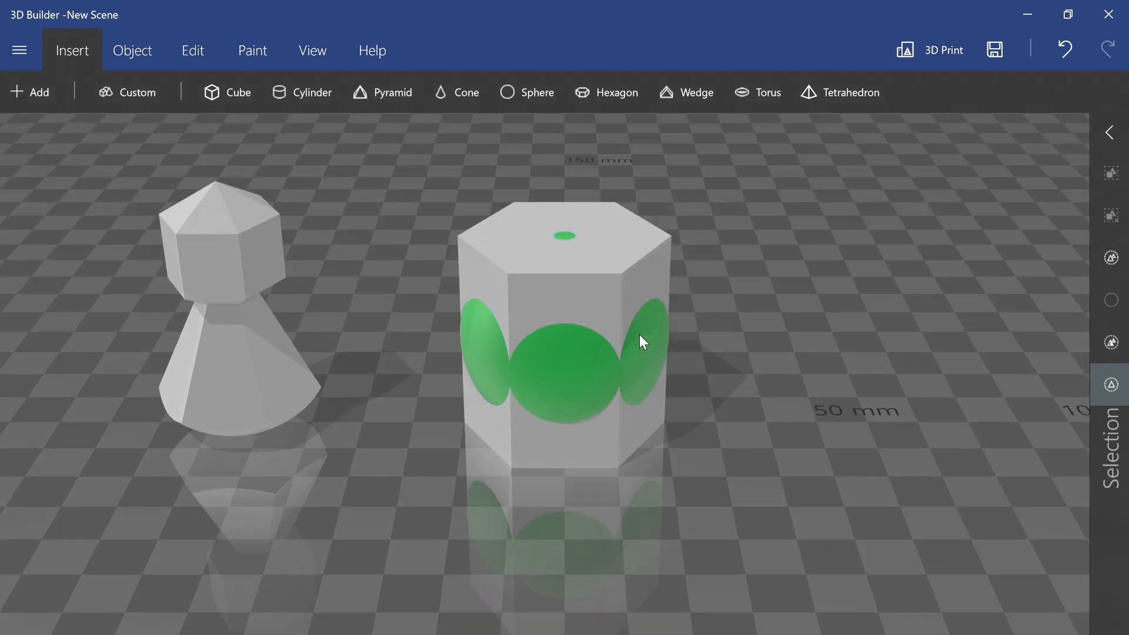
pyautogui.click(611, 297)
pyautogui.click(563, 354)
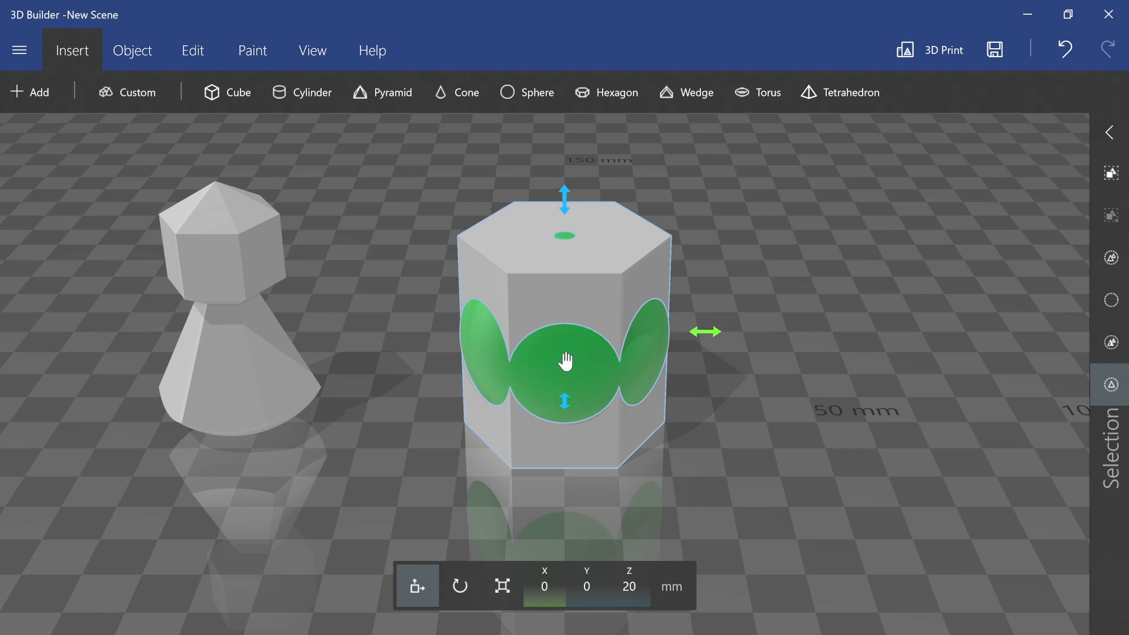
# Try to intersect the sphere with the six-sided cylinder, inspect the shape from a lower angle, and undo the intersection.
pyautogui.click(192, 57)
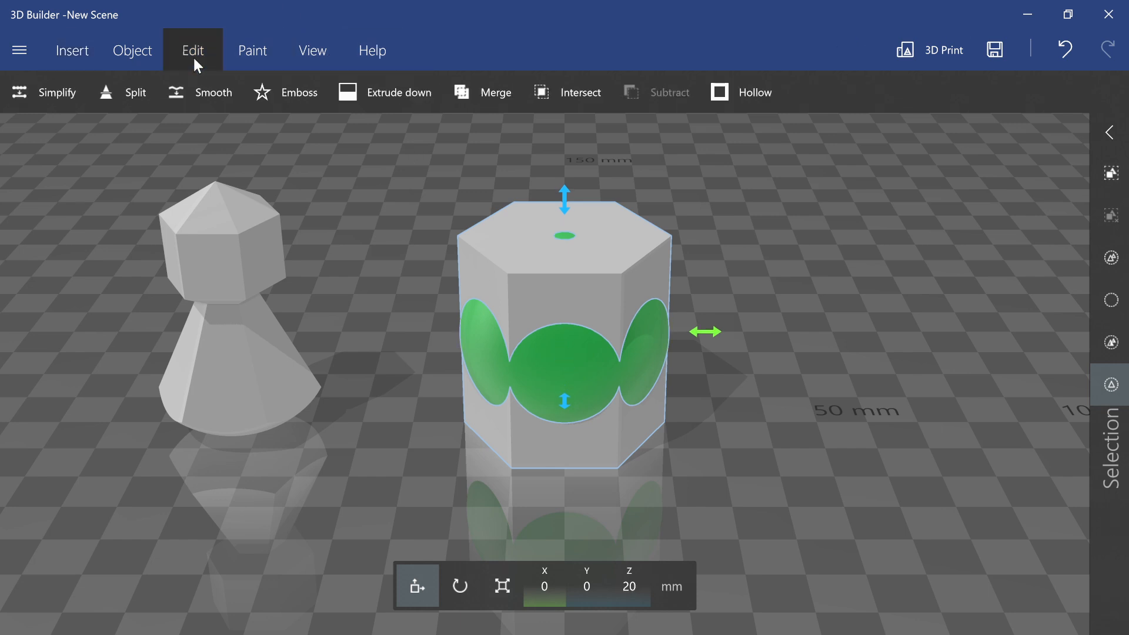
pyautogui.click(598, 86)
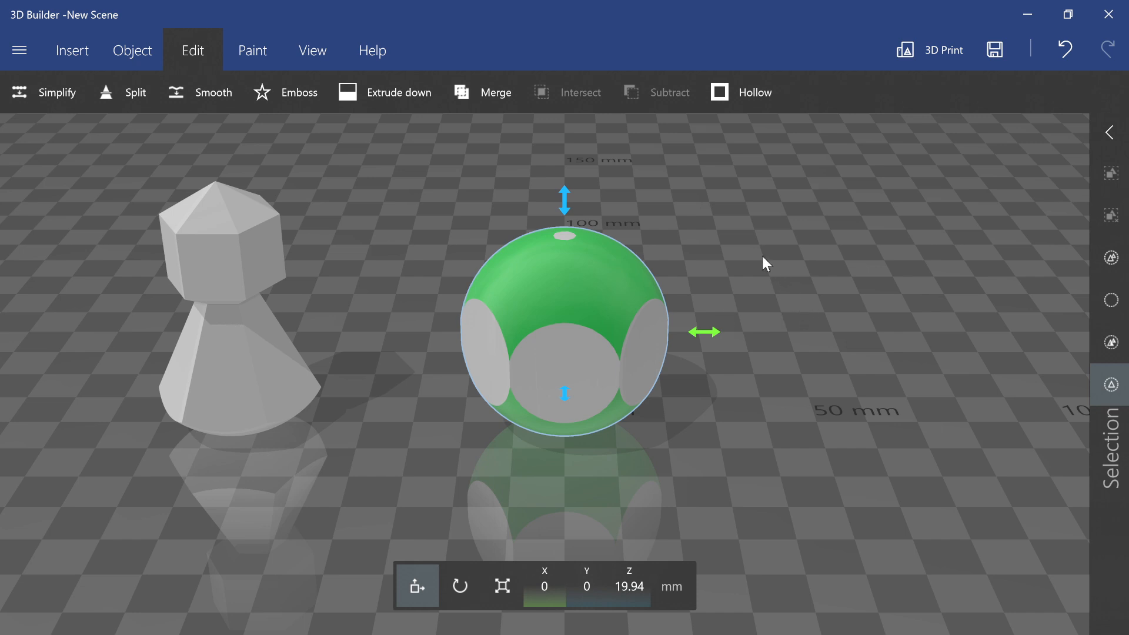
pyautogui.moveTo(763, 256); pyautogui.dragTo(709, 227)
pyautogui.moveTo(600, 243); pyautogui.dragTo(549, 270)
pyautogui.moveTo(661, 266); pyautogui.dragTo(700, 234)
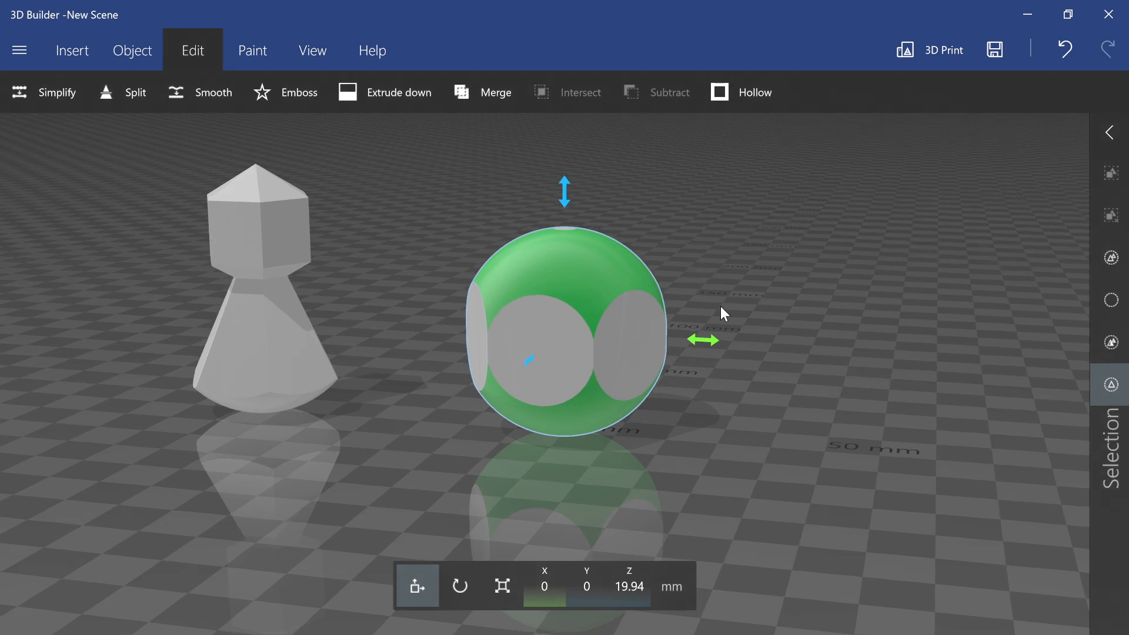
pyautogui.hotkey('ctrl', 'z')
pyautogui.hotkey('ctrl', 'y')
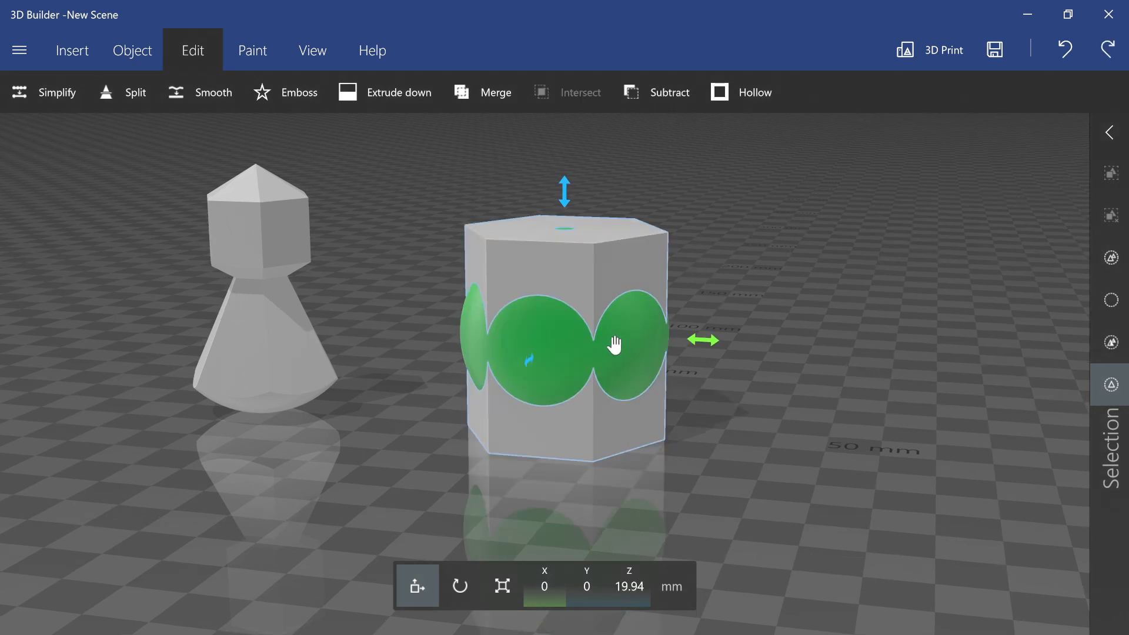
# Select only the sphere and enlarge it uniformly to about 51.14 mm.
pyautogui.click(611, 279)
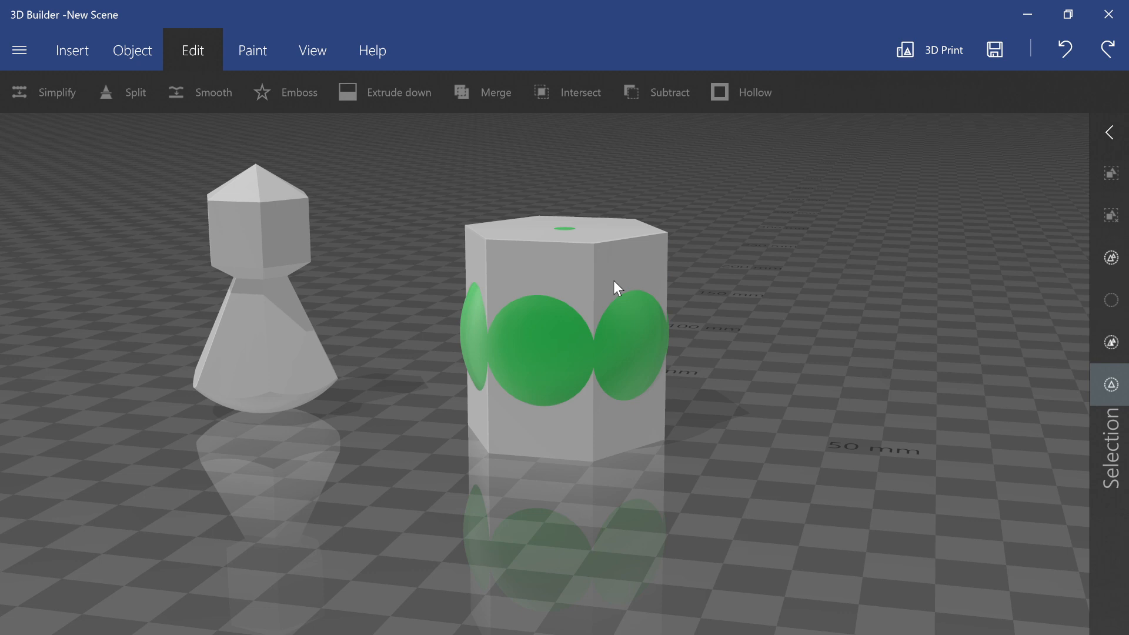
pyautogui.click(647, 336)
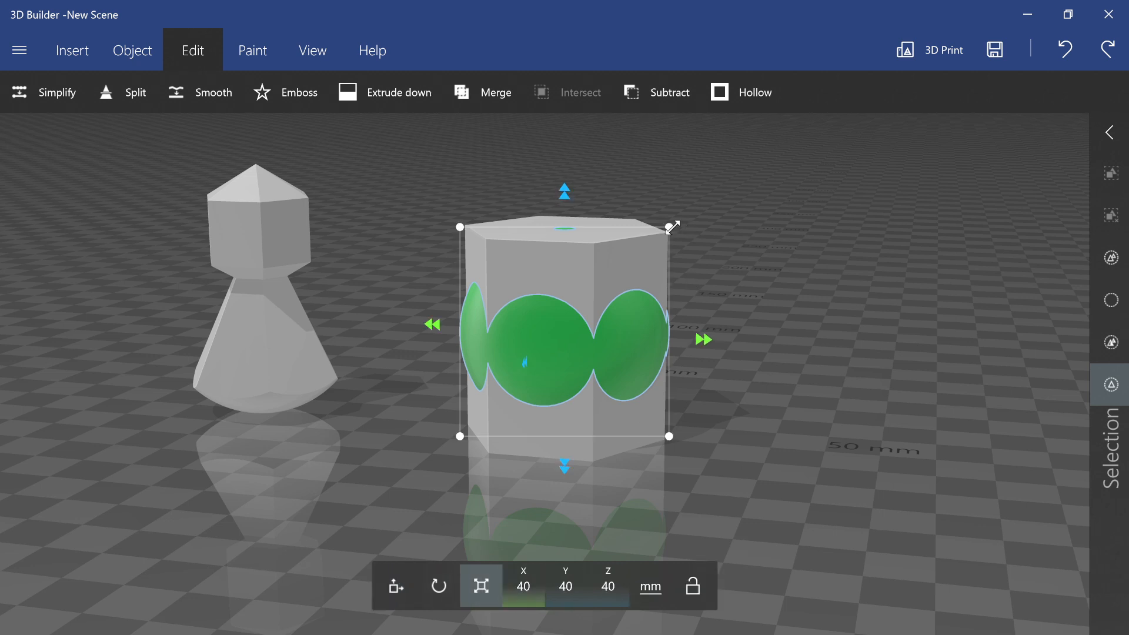
pyautogui.moveTo(671, 227); pyautogui.dragTo(717, 214)
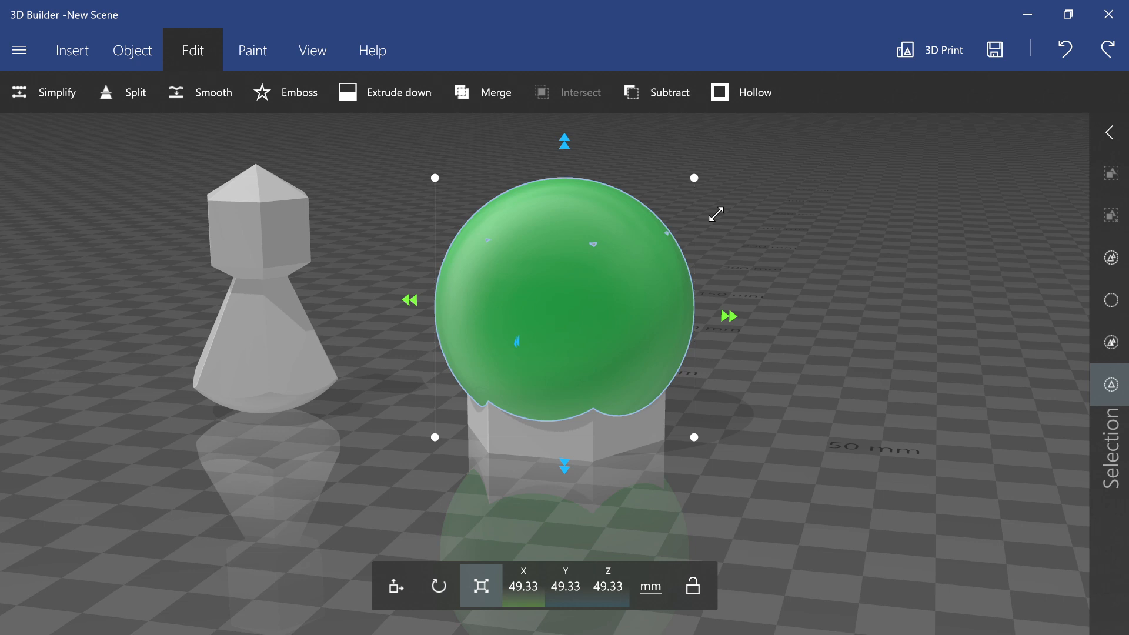
pyautogui.moveTo(717, 214); pyautogui.dragTo(726, 216)
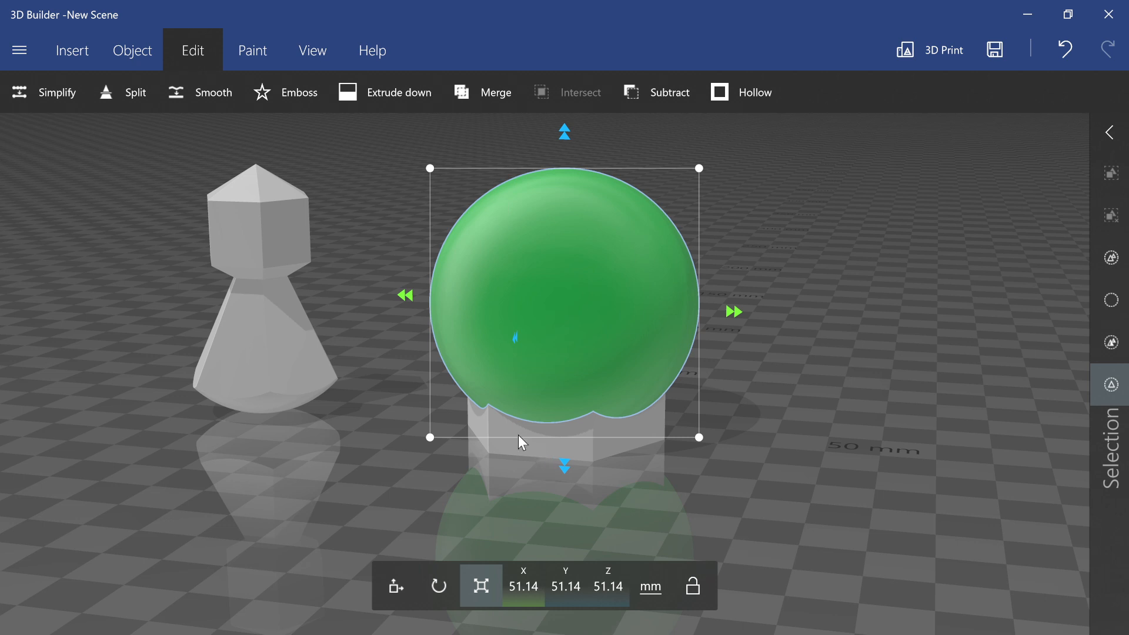
# Intersect the enlarged sphere with the six-sided cylinder to round off the cylinder's bottom edges.
pyautogui.click(588, 89)
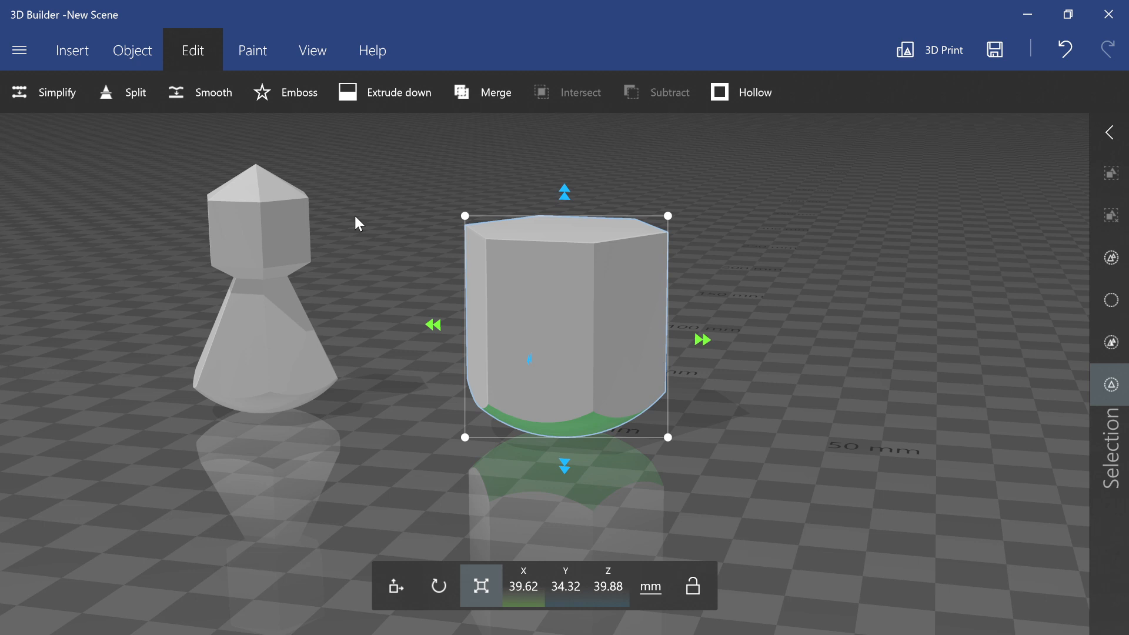
pyautogui.moveTo(354, 217); pyautogui.dragTo(396, 71)
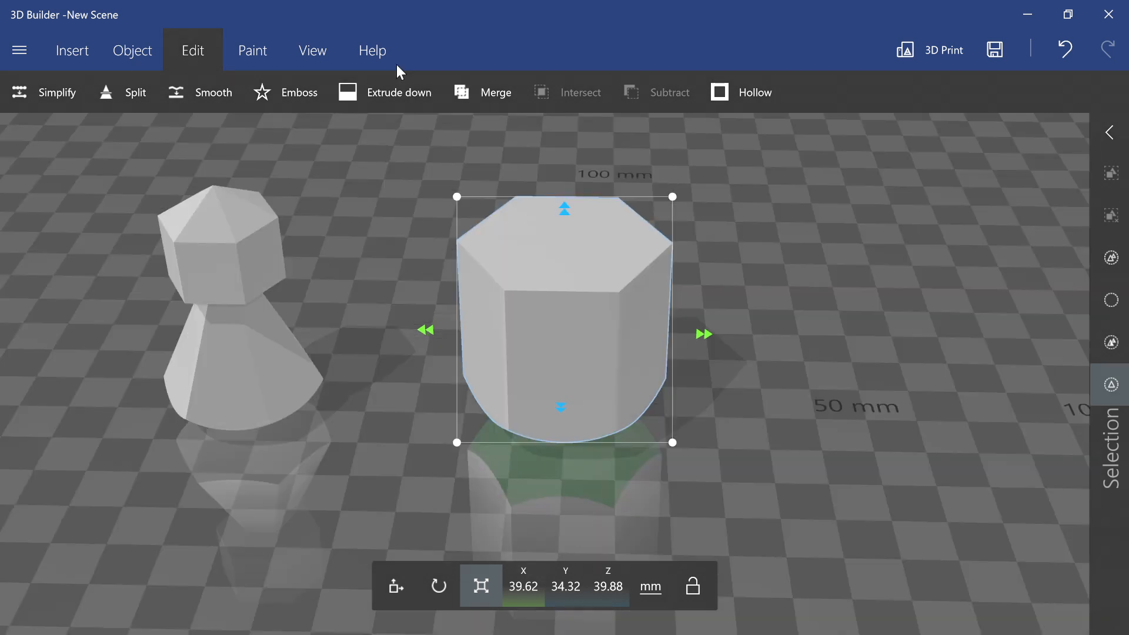
pyautogui.moveTo(814, 330); pyautogui.dragTo(802, 260)
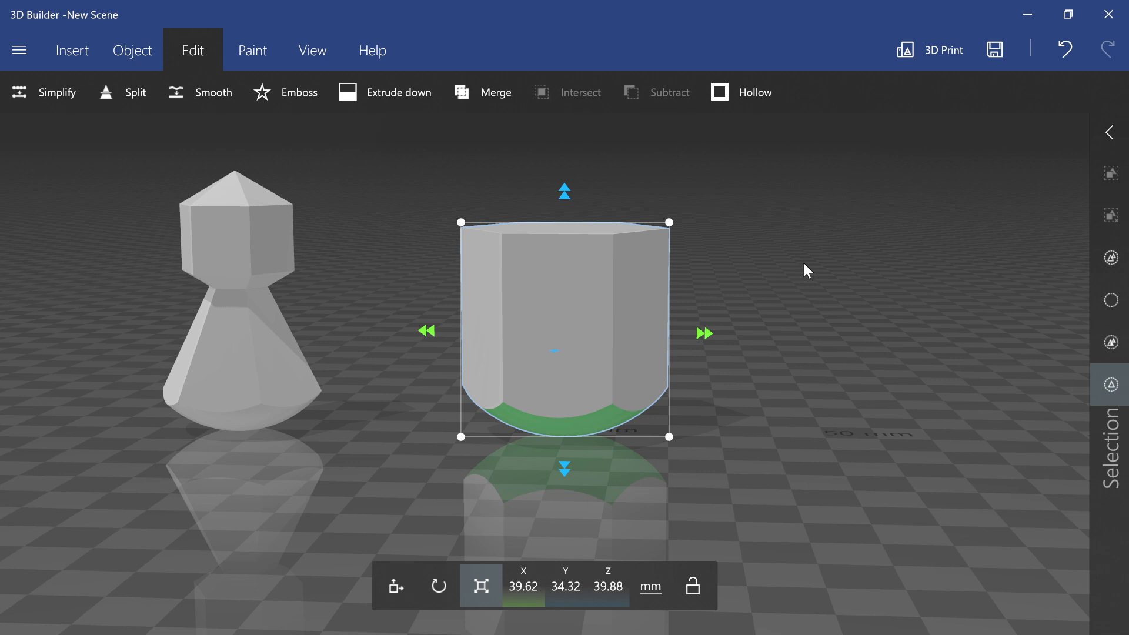
pyautogui.moveTo(803, 260); pyautogui.dragTo(165, 72)
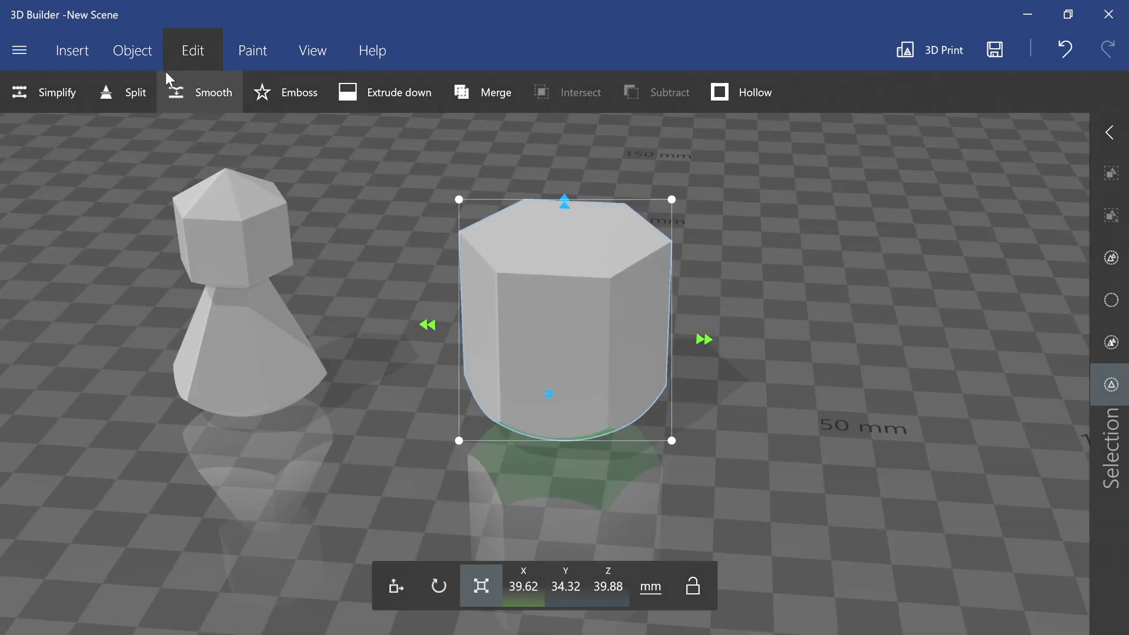
# Add a cube and thin it to about 11.09 mm along Y, forming a narrow upright block.
pyautogui.click(72, 50)
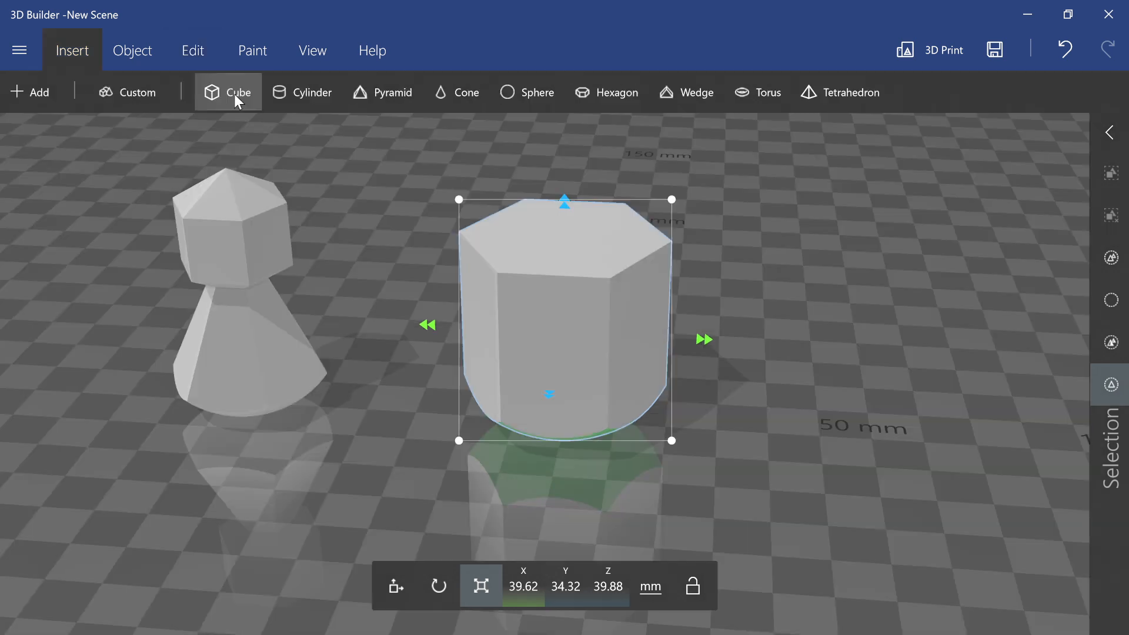
pyautogui.click(234, 94)
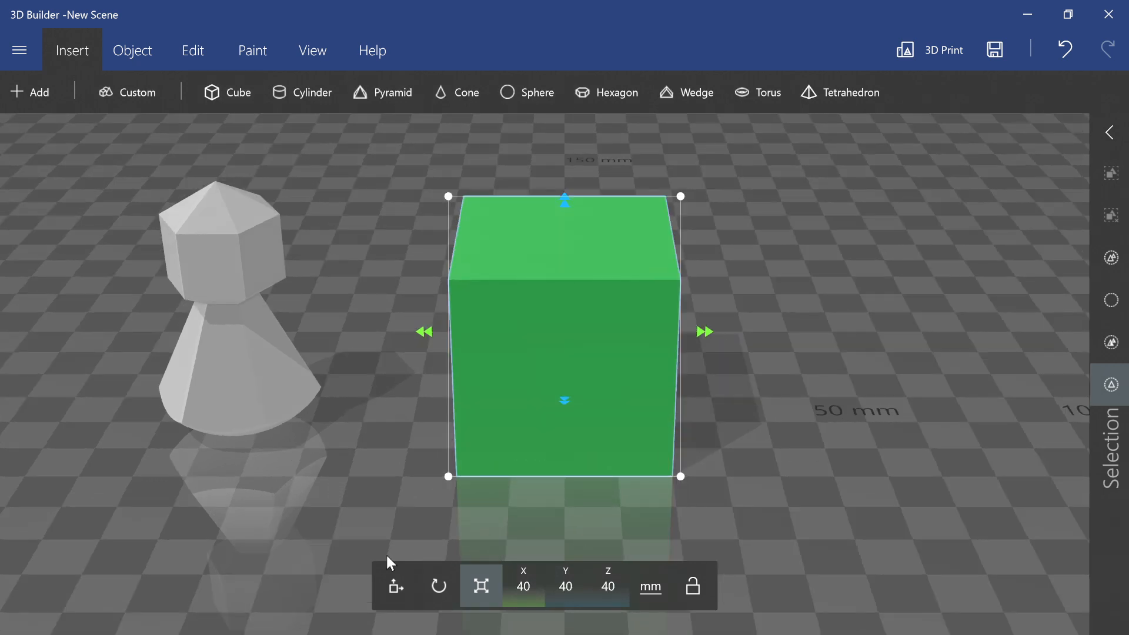
pyautogui.moveTo(387, 555); pyautogui.dragTo(676, 315)
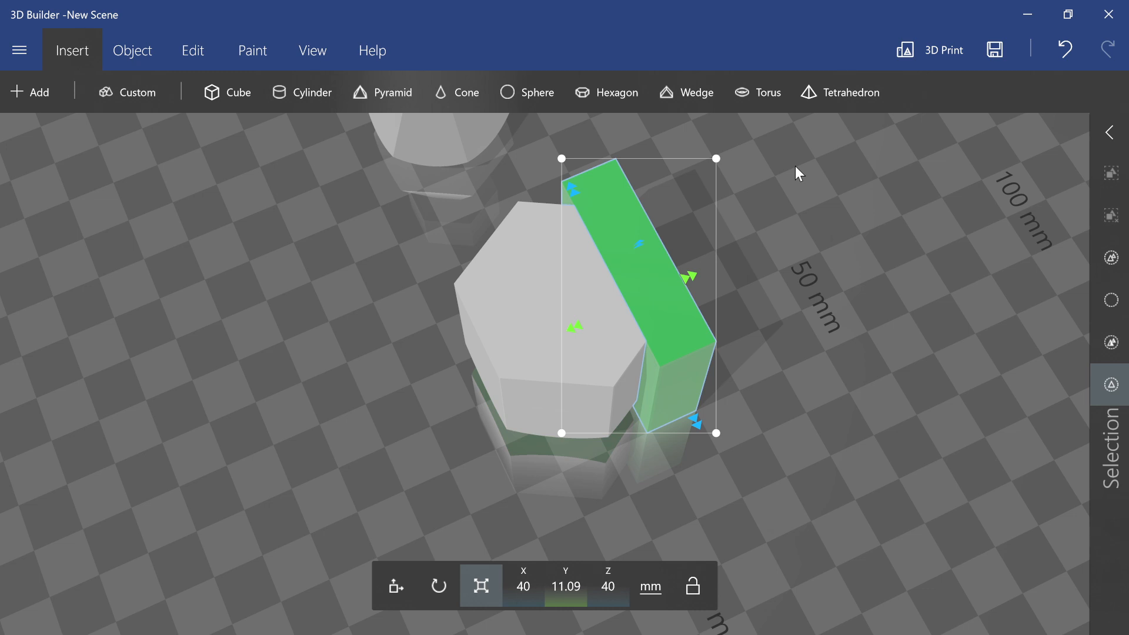
# Centre the thin block on the six-sided body at Y 0 and duplicate it, placing the copy at Y 0 too.
pyautogui.click(399, 580)
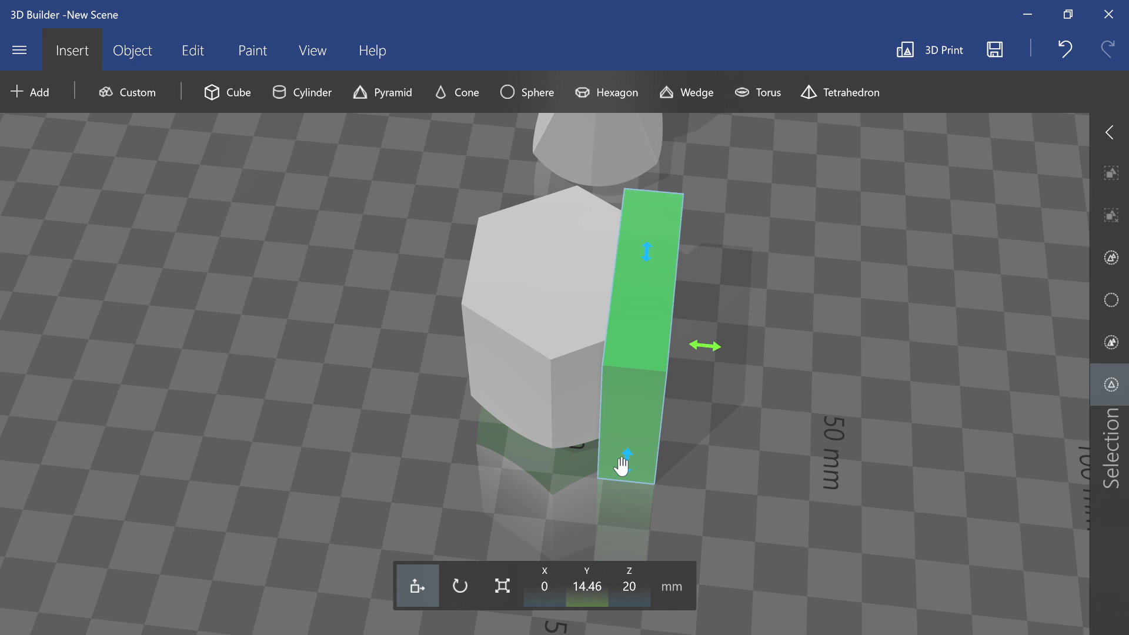
pyautogui.moveTo(622, 466); pyautogui.dragTo(407, 517)
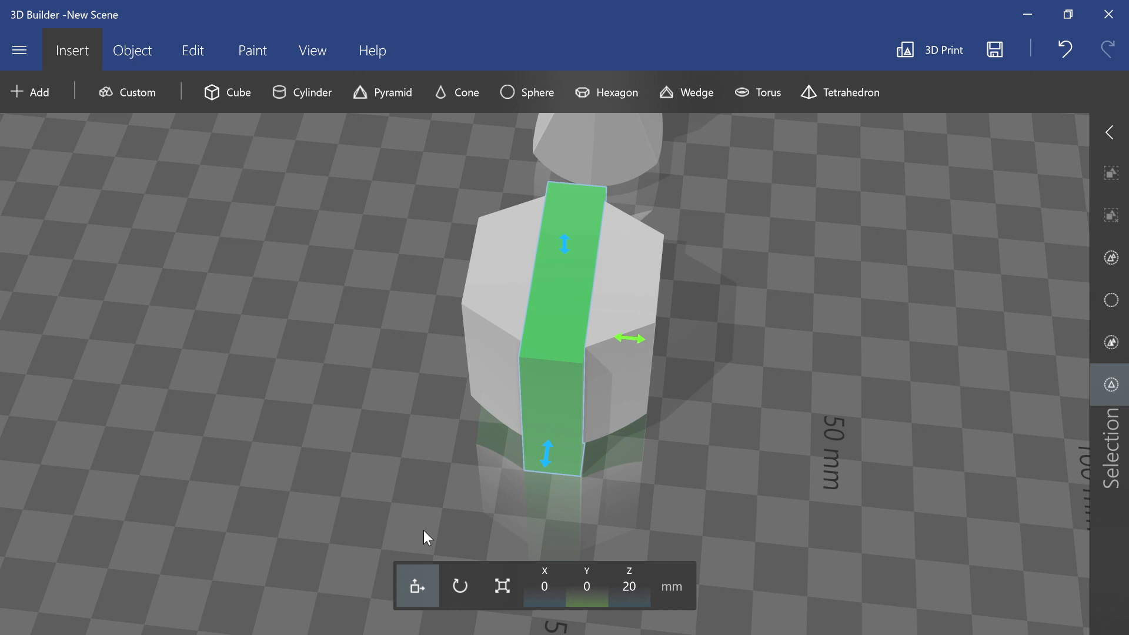
pyautogui.hotkey('ctrl', 'd')
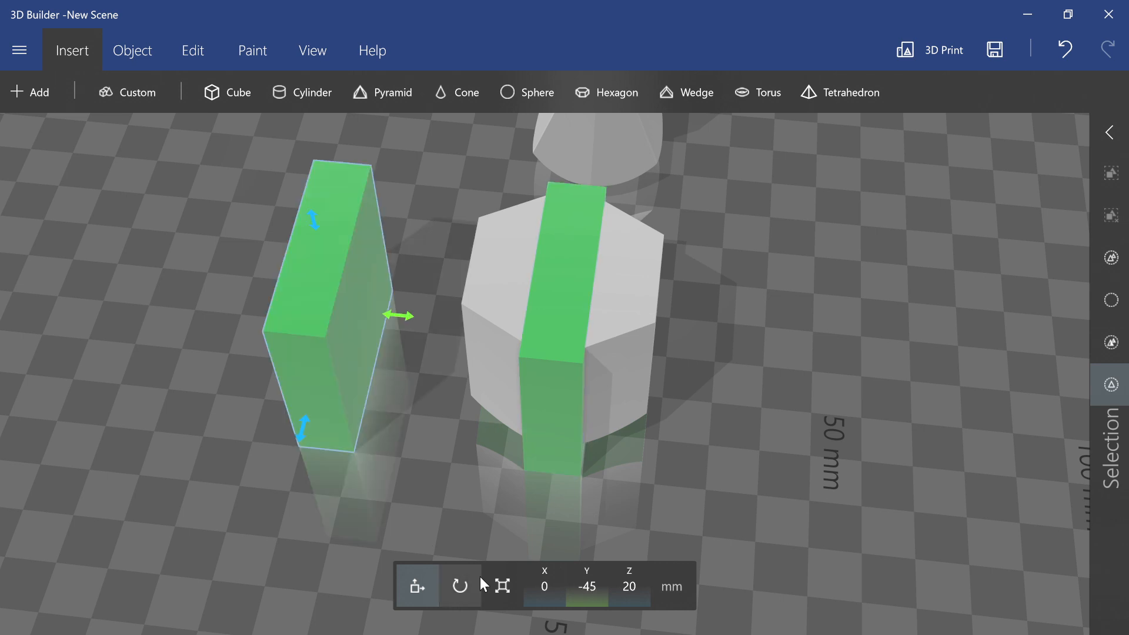
pyautogui.click(535, 591)
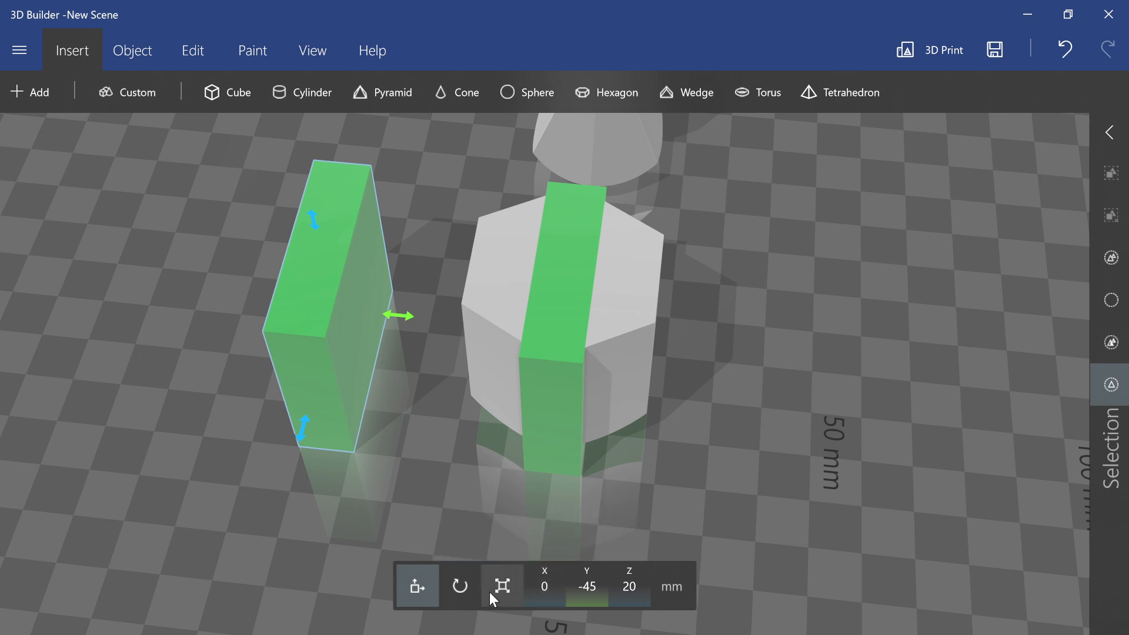
pyautogui.click(545, 586)
pyautogui.write('0')
pyautogui.press('Return')
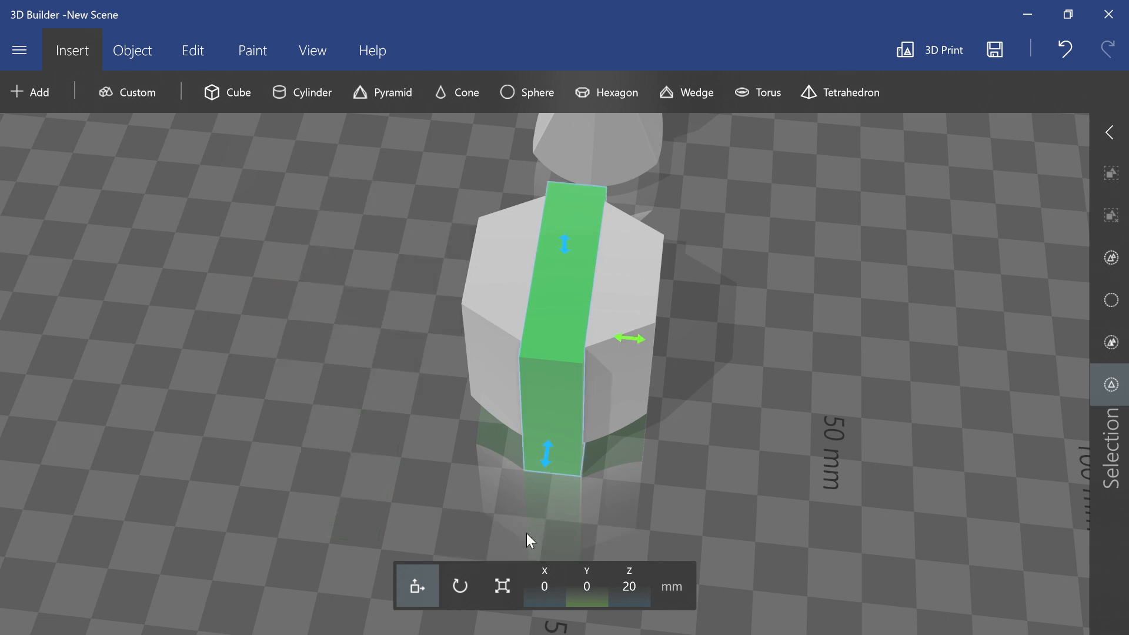
# Rotate the duplicated block to a yaw of 30 degrees.
pyautogui.click(460, 587)
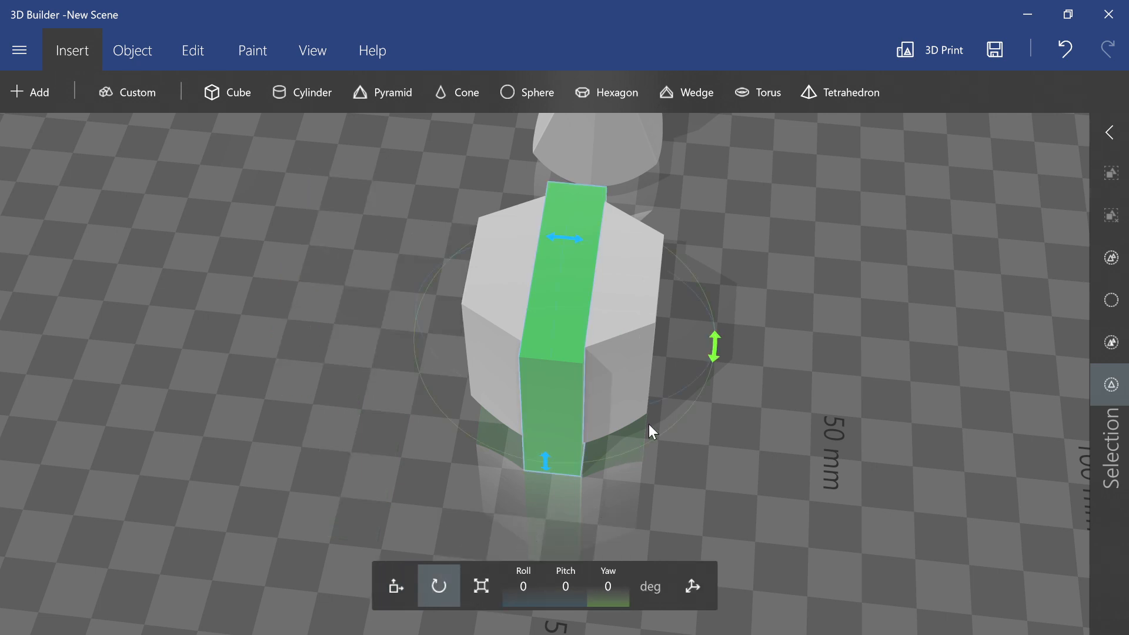
pyautogui.moveTo(715, 358); pyautogui.dragTo(713, 440)
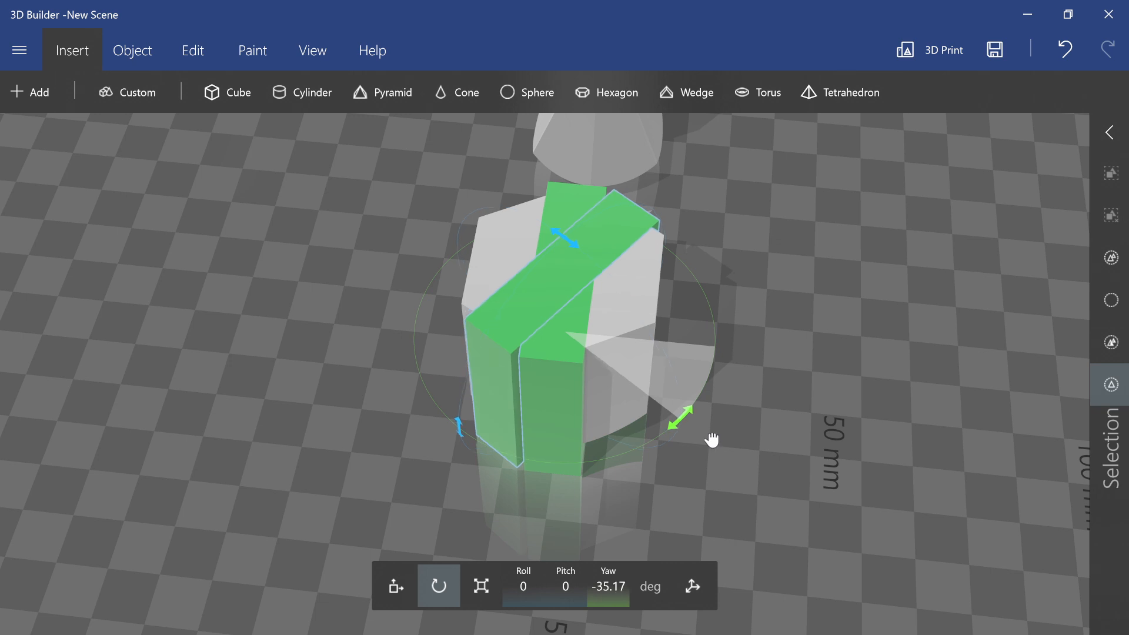
pyautogui.write('30')
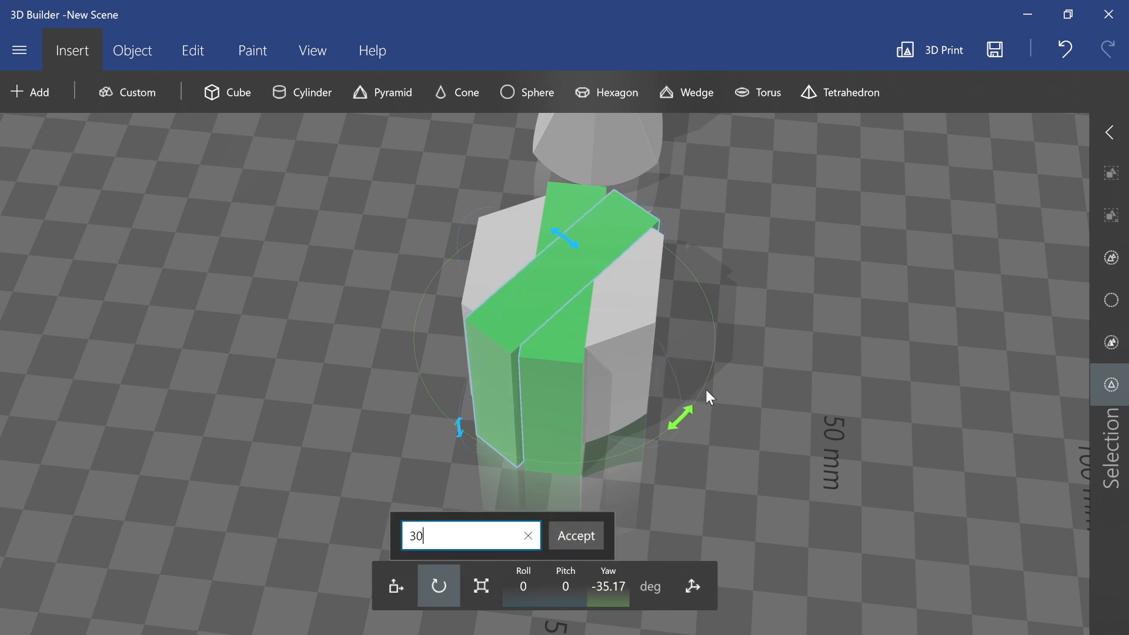
pyautogui.press('Return')
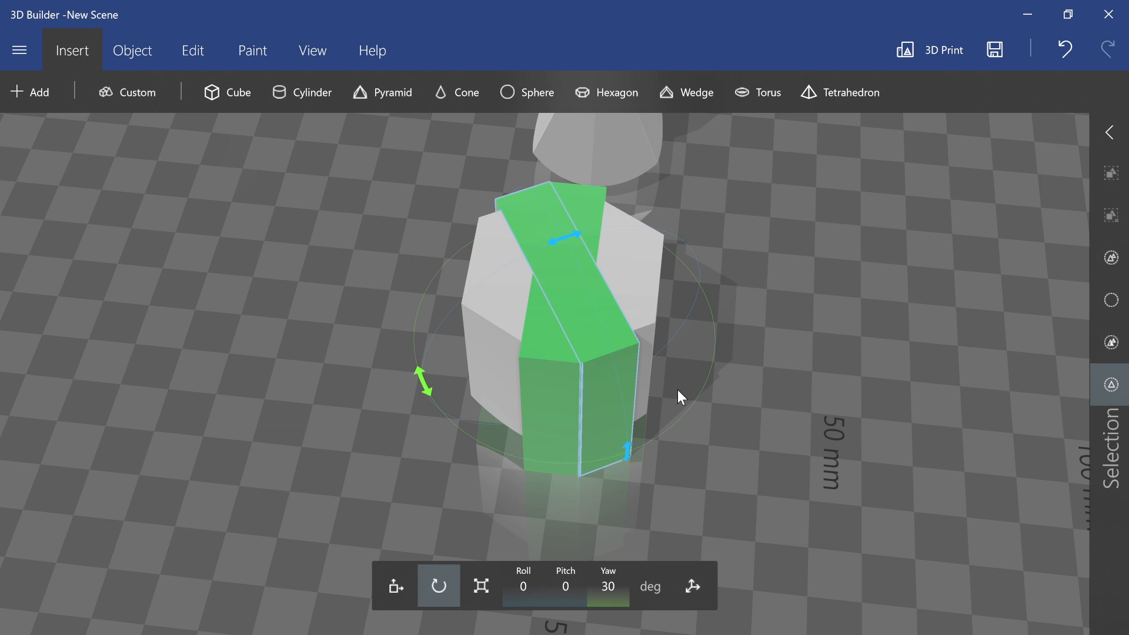
# Select the unrotated block and set its yaw first to 60 degrees, and finally to 90 degrees.
pyautogui.click(590, 336)
pyautogui.click(552, 388)
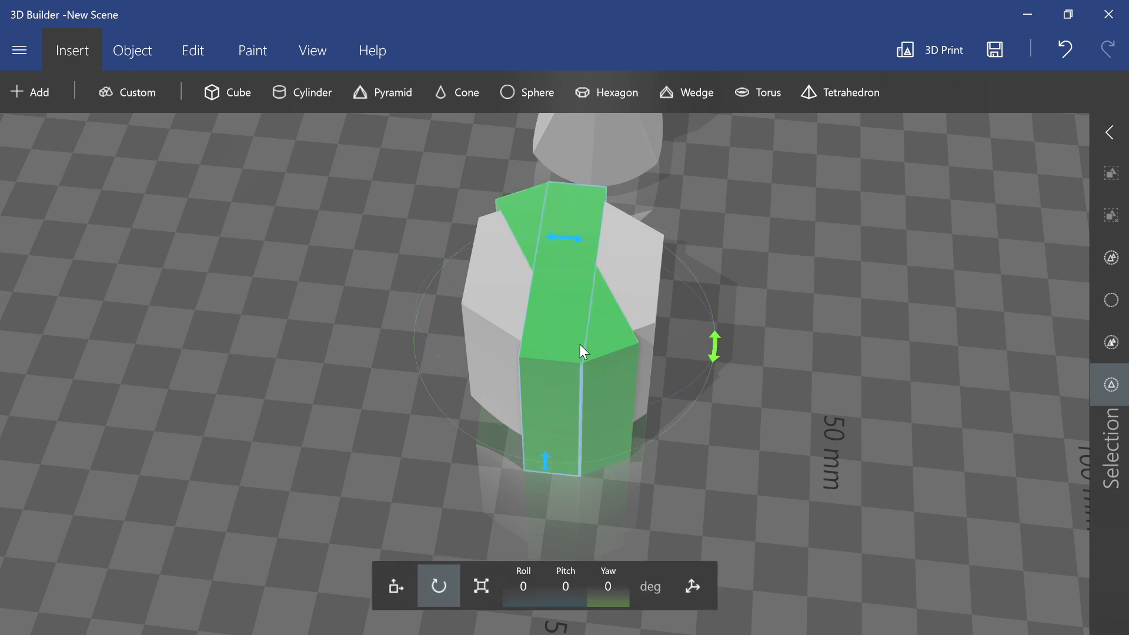
pyautogui.write('60')
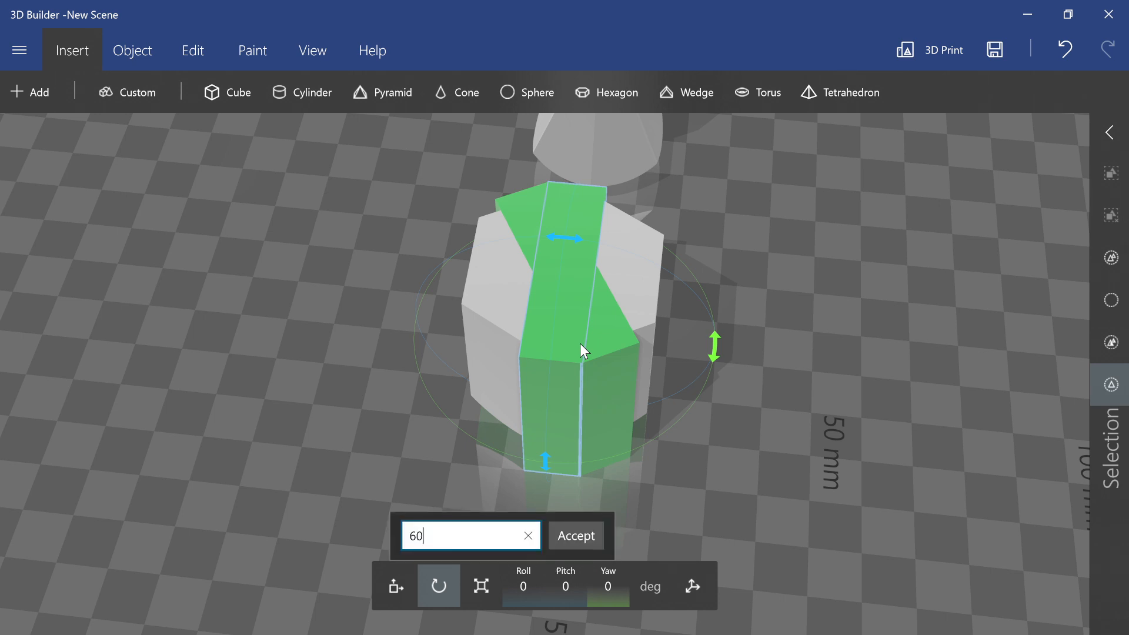
pyautogui.press('Return')
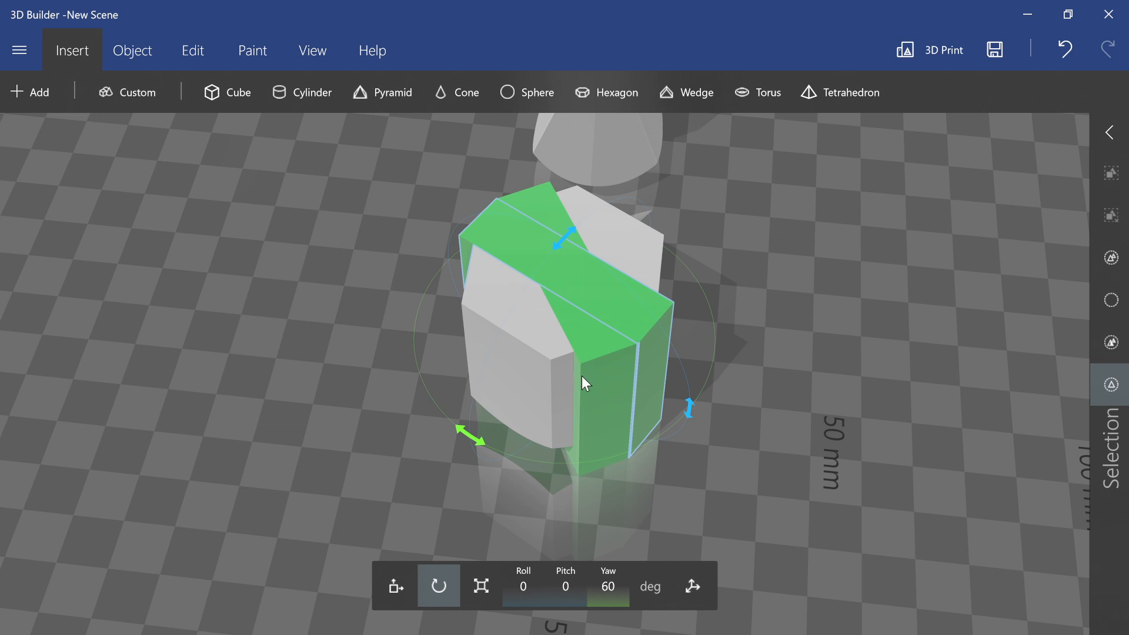
pyautogui.write('90')
pyautogui.press('Return')
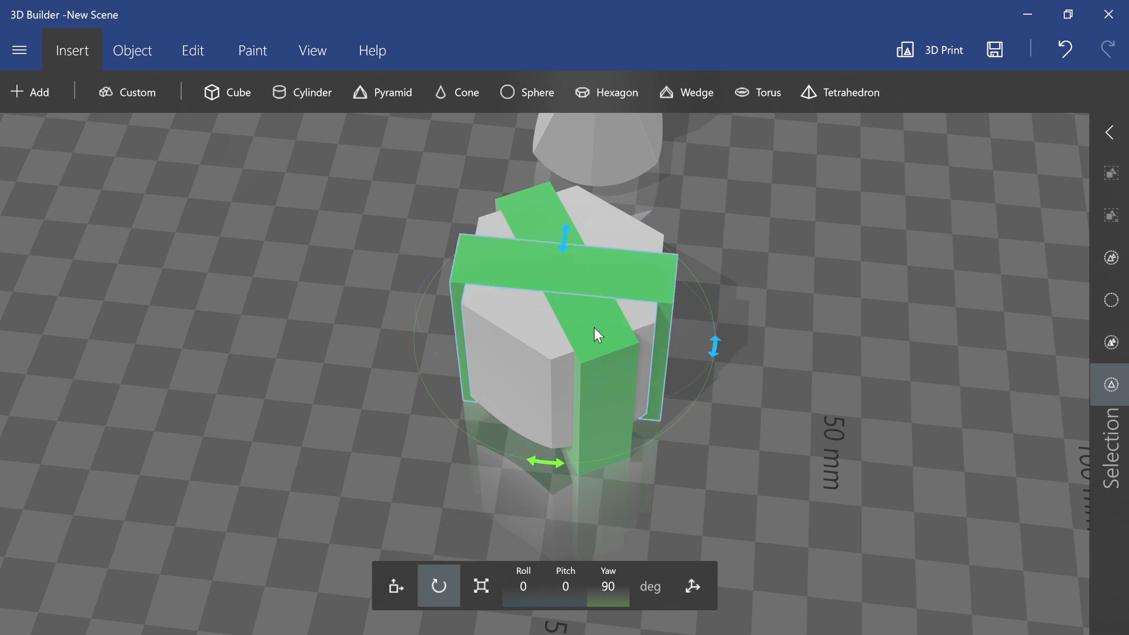
# Duplicate the selected upright block, rotate the copy to a yaw of 150 degrees and centre it on the body at X 0, Y 0.
pyautogui.hotkey('ctrl', 'd')
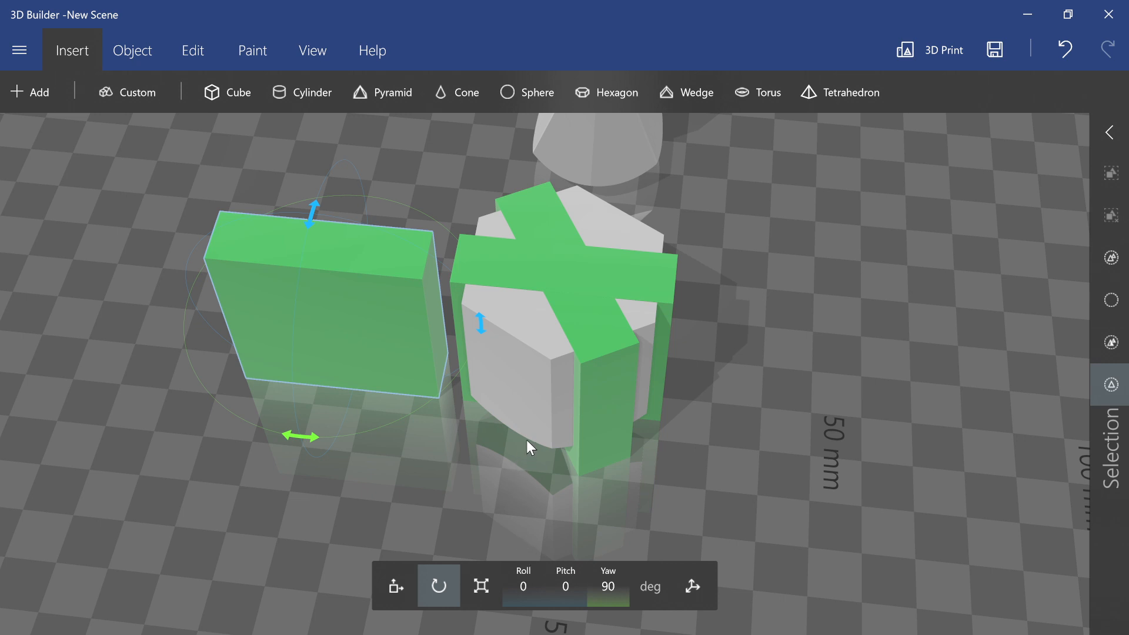
pyautogui.write('150')
pyautogui.press('Return')
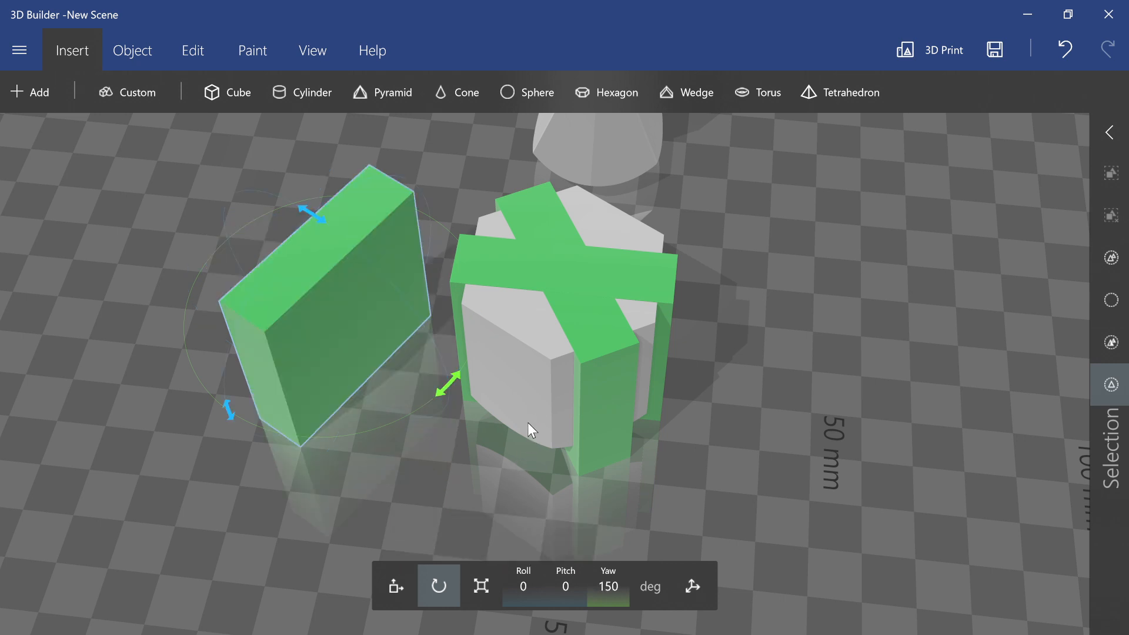
pyautogui.click(391, 585)
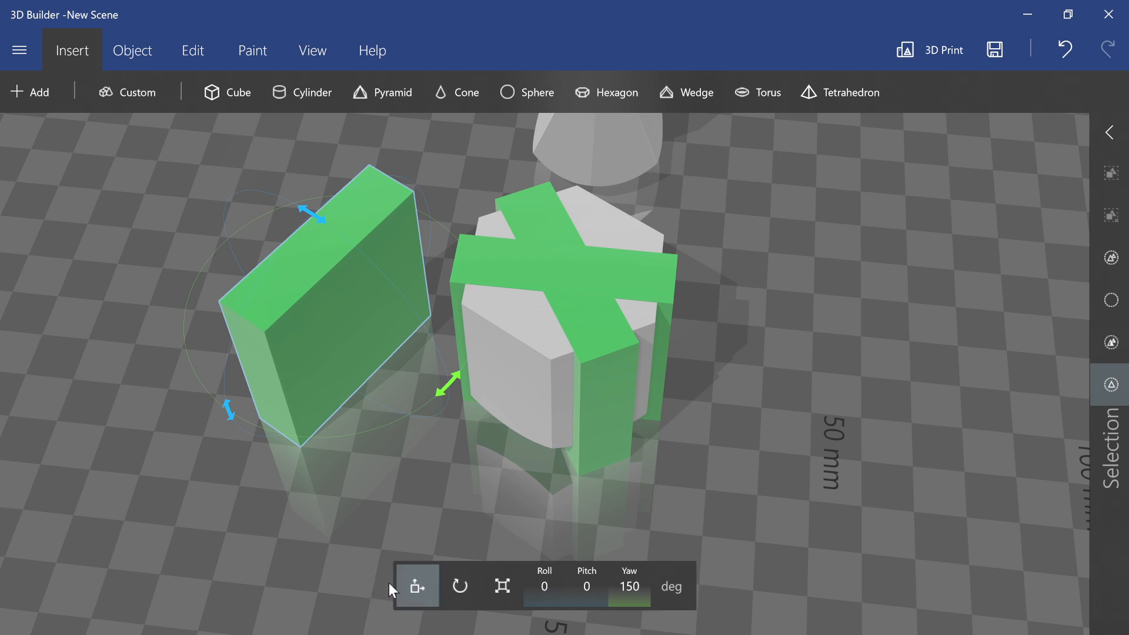
pyautogui.click(534, 598)
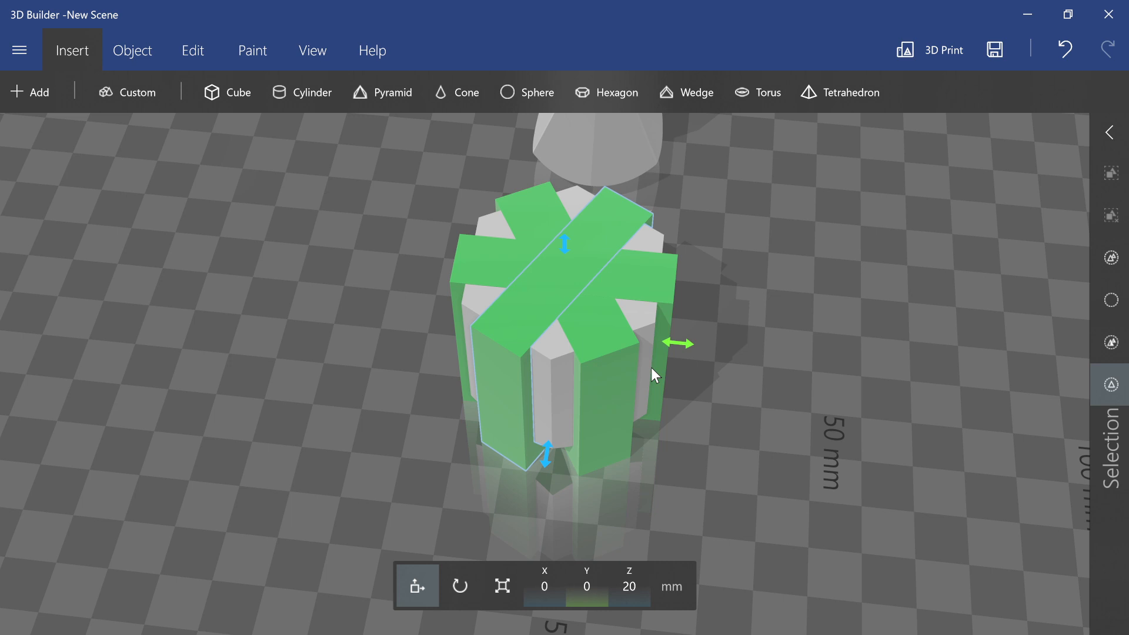
# Group the three crossing blocks and raise the group to about Z 53.14 mm, overlapping only the upper part of the six-sided body.
pyautogui.click(609, 369)
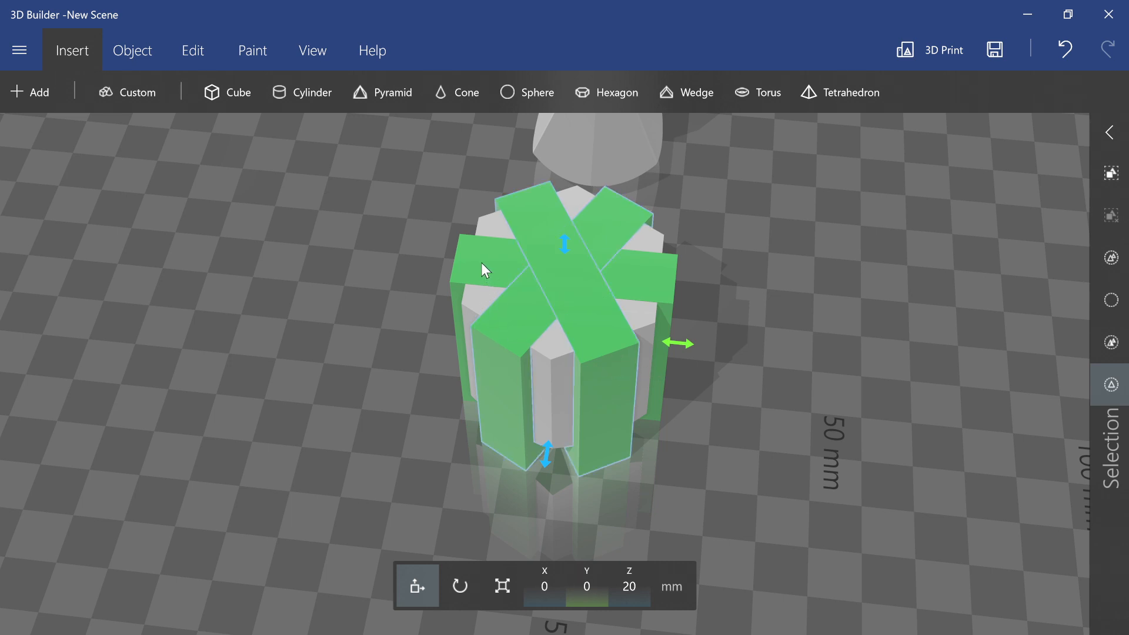
pyautogui.click(500, 261)
pyautogui.moveTo(913, 384); pyautogui.dragTo(915, 286)
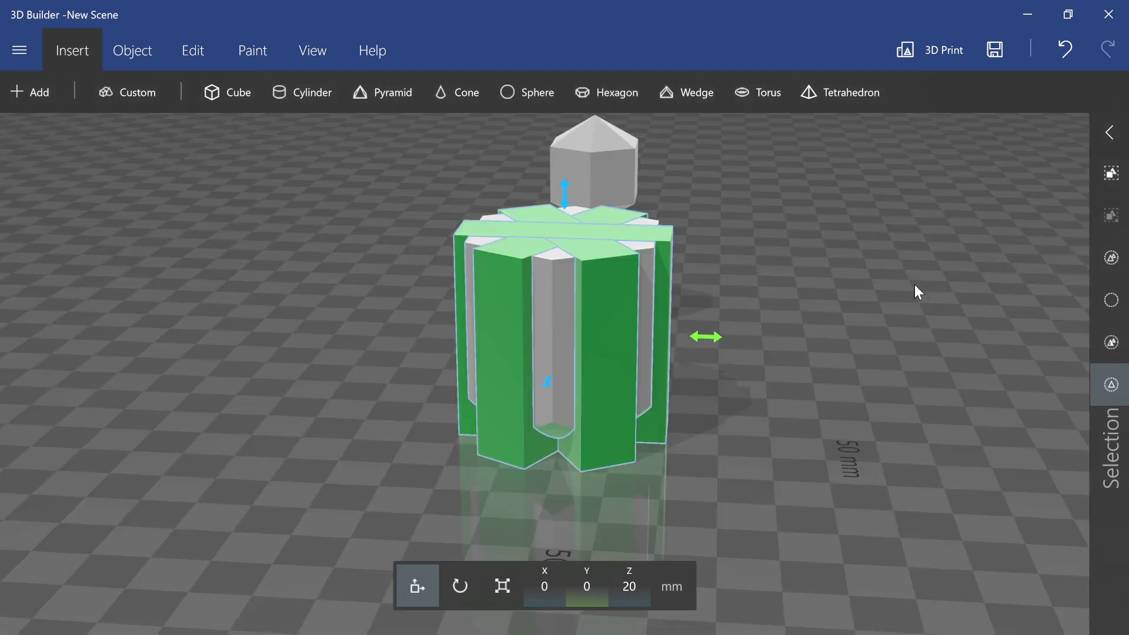
pyautogui.click(1111, 173)
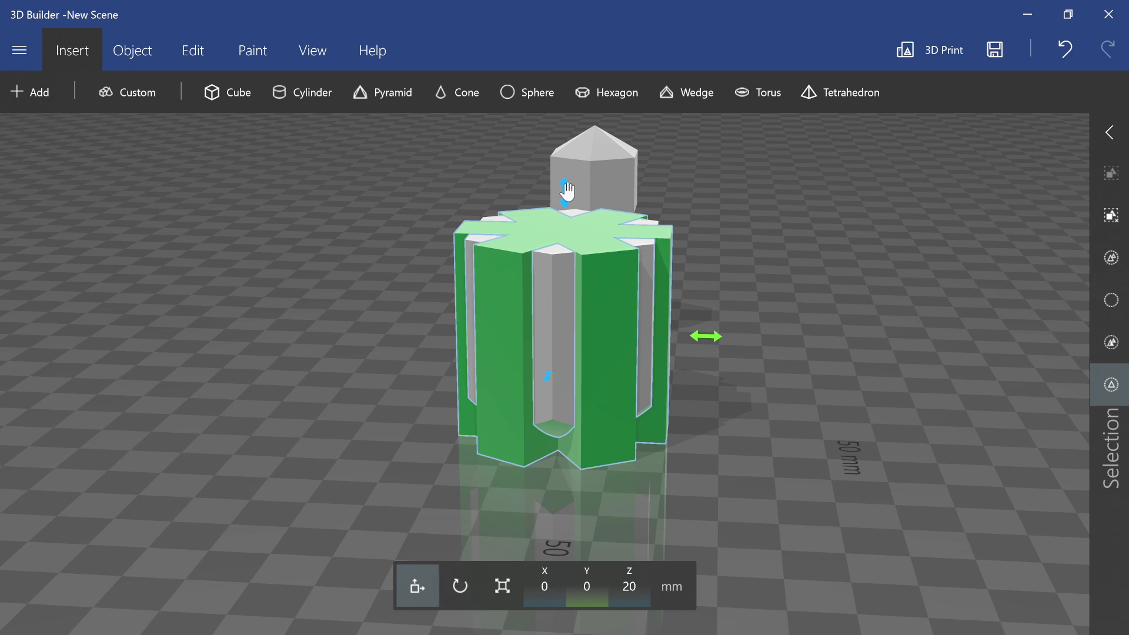
pyautogui.moveTo(563, 192); pyautogui.dragTo(574, 2)
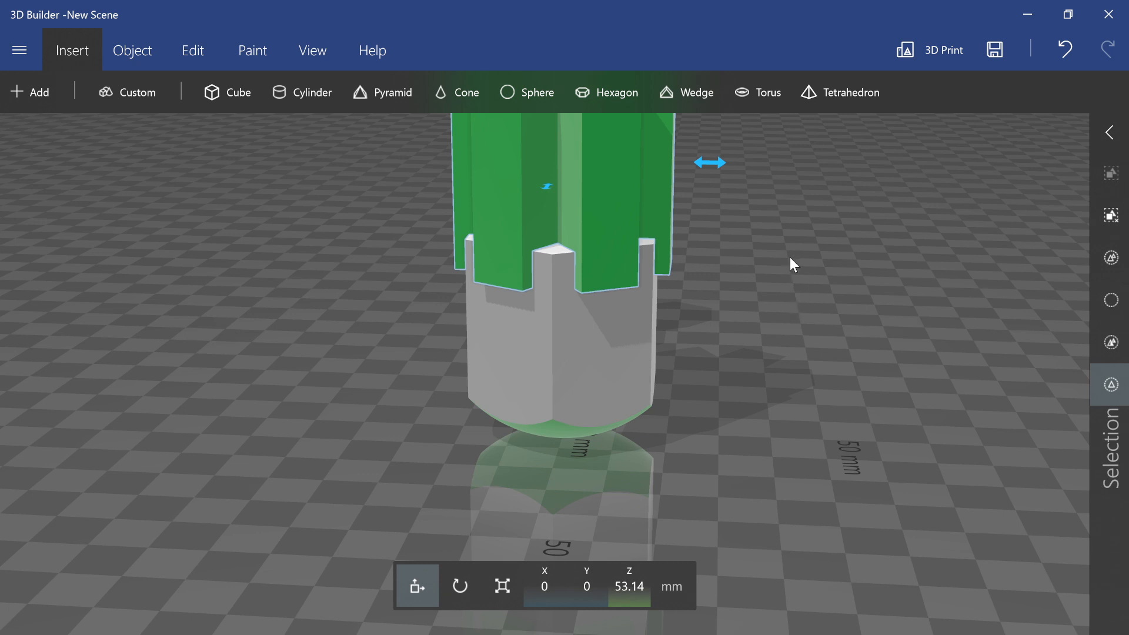
# Try subtracting the grouped blocks from the six-sided body, and undo the cut.
pyautogui.click(186, 52)
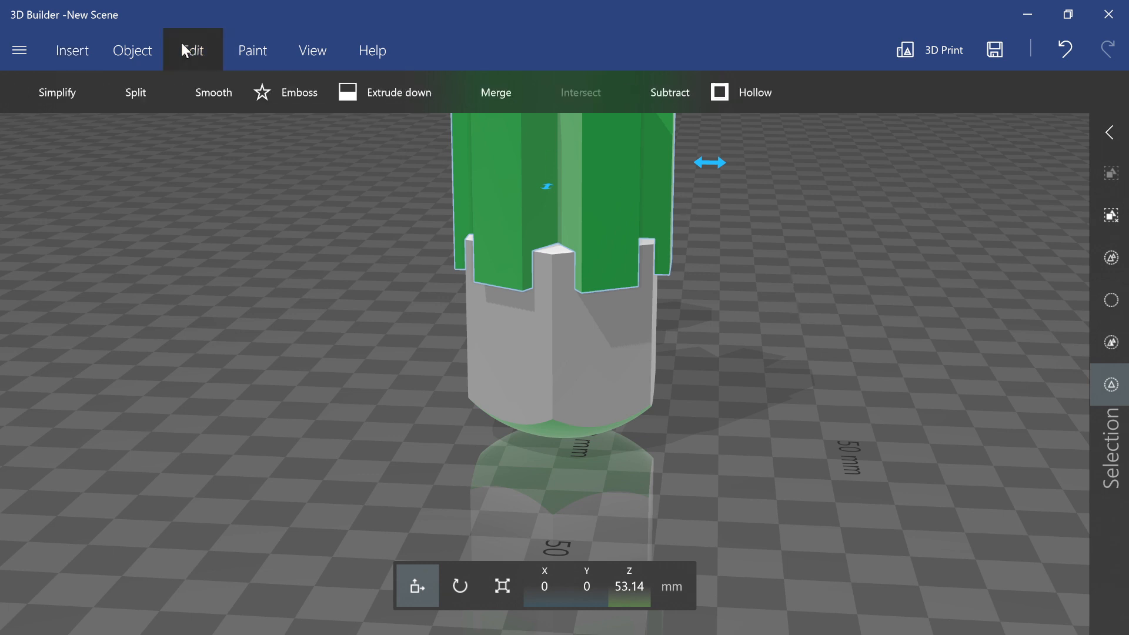
pyautogui.click(686, 93)
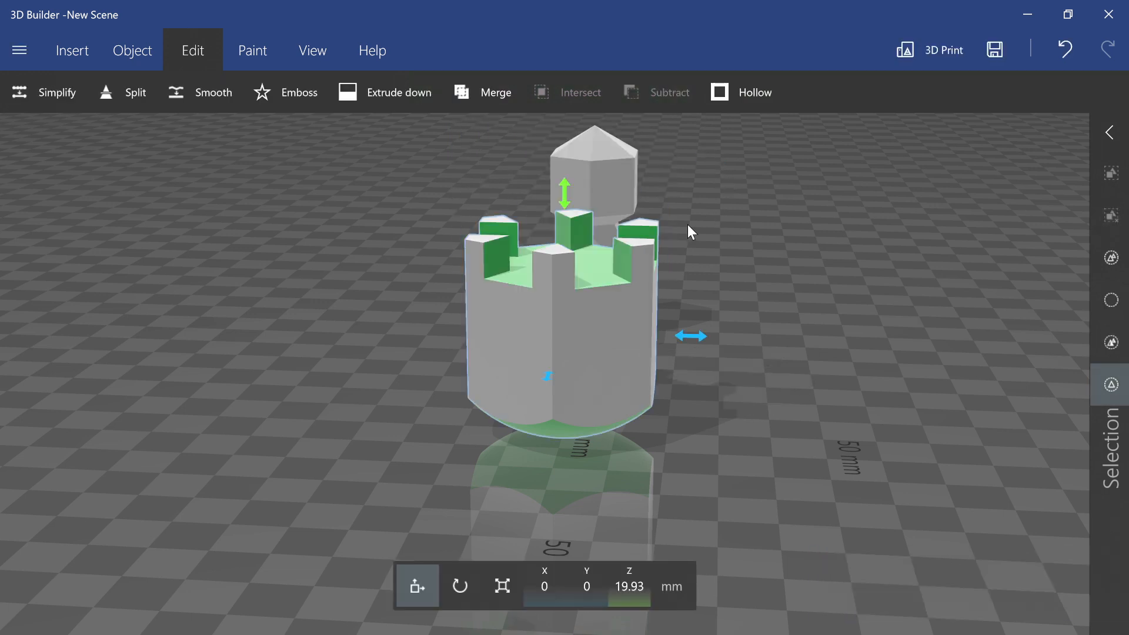
pyautogui.moveTo(363, 273); pyautogui.dragTo(779, 439)
pyautogui.hotkey('ctrl', 'z')
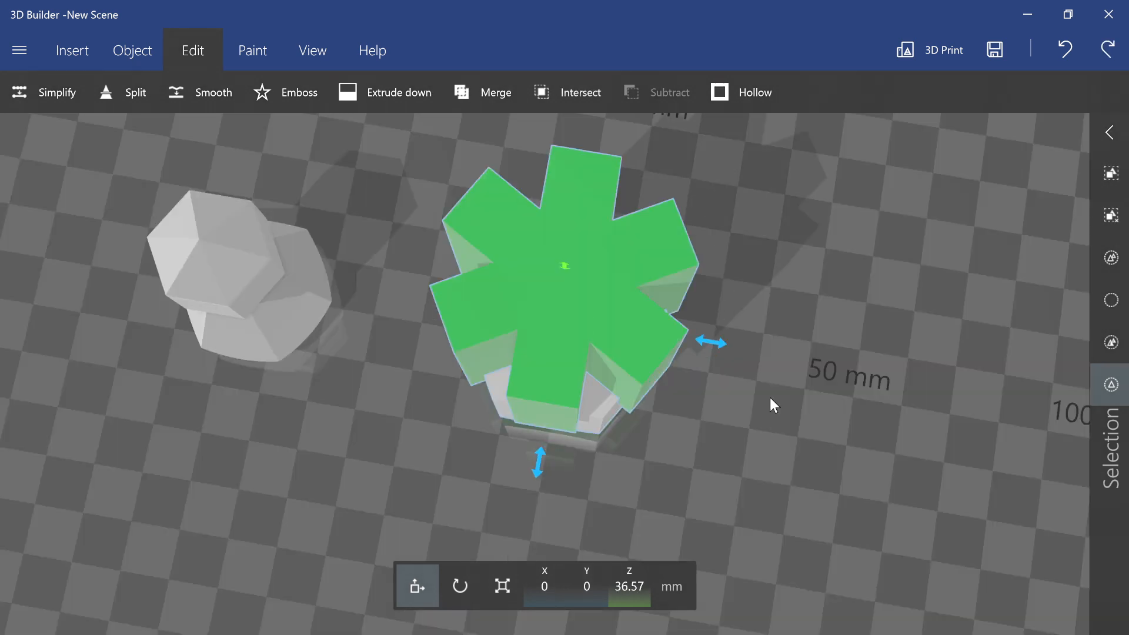
# Select only the six-sided body and rotate it to a yaw of 30 degrees.
pyautogui.moveTo(579, 320); pyautogui.dragTo(647, 388)
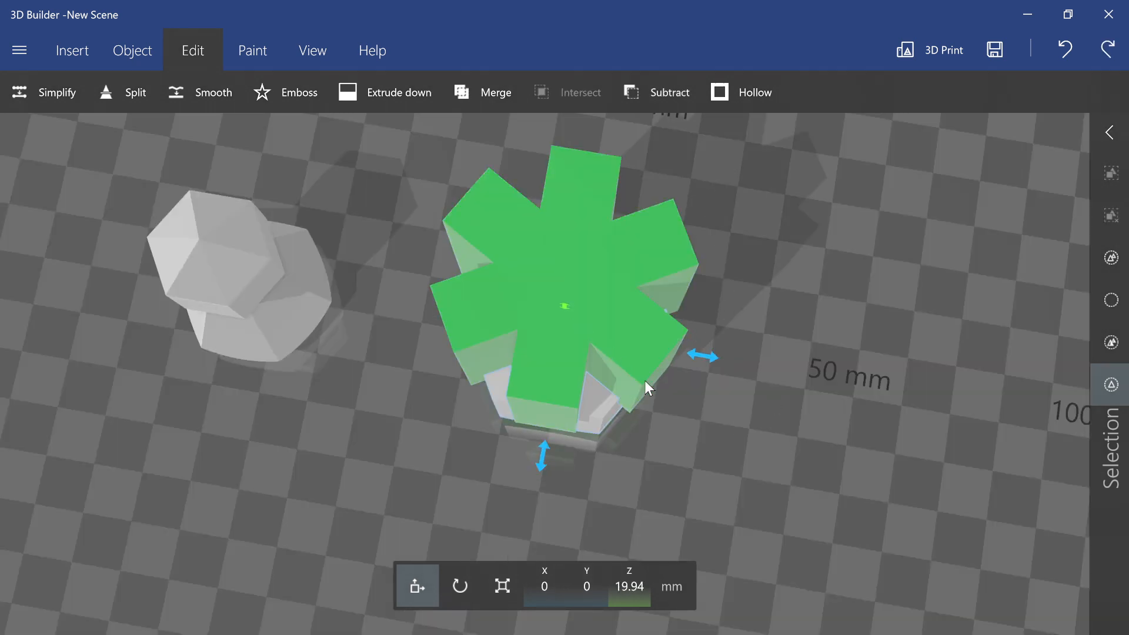
pyautogui.moveTo(735, 419); pyautogui.dragTo(633, 283)
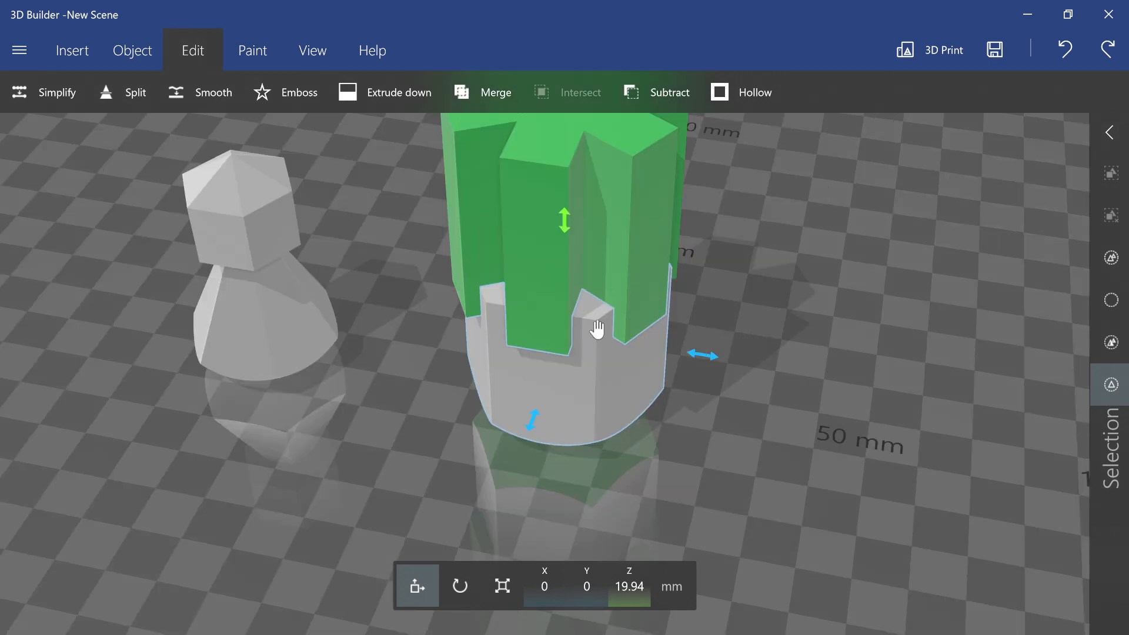
pyautogui.click(460, 587)
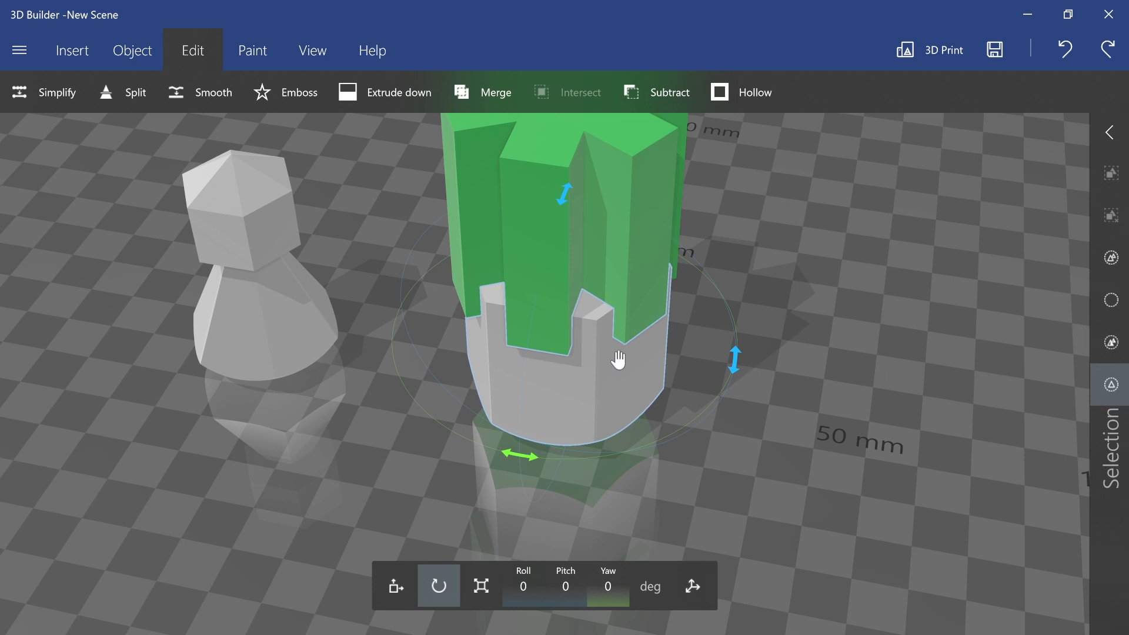
pyautogui.write('30')
pyautogui.press('Return')
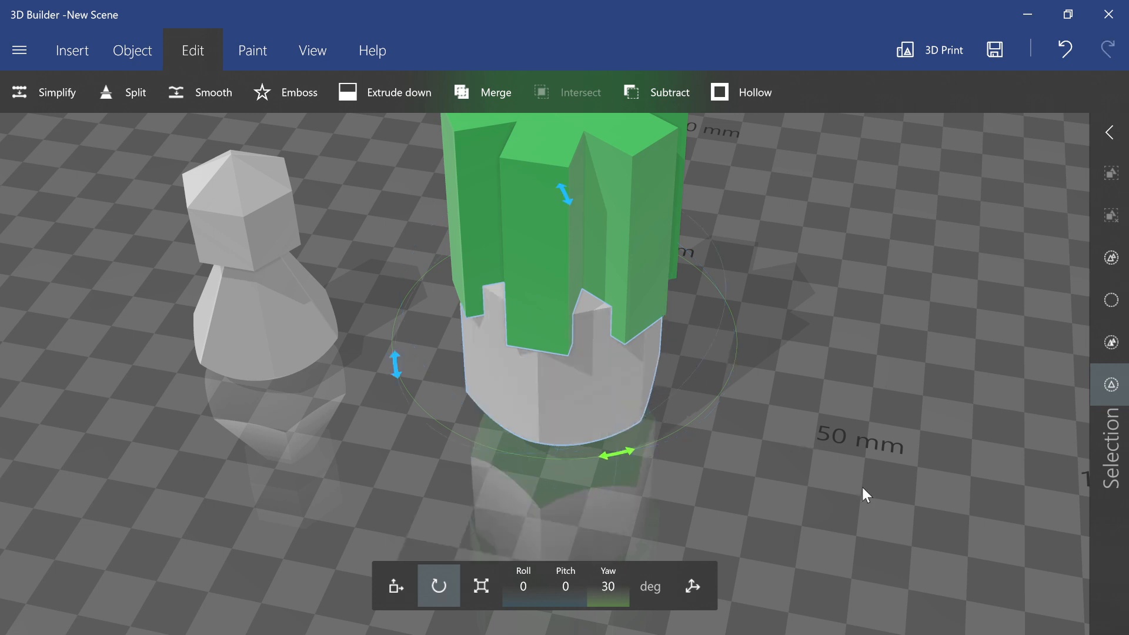
# Try subtracting the grouped blocks from the rotated body, inspect the notches, and undo both the cut and the body's rotation.
pyautogui.moveTo(863, 487); pyautogui.dragTo(865, 397)
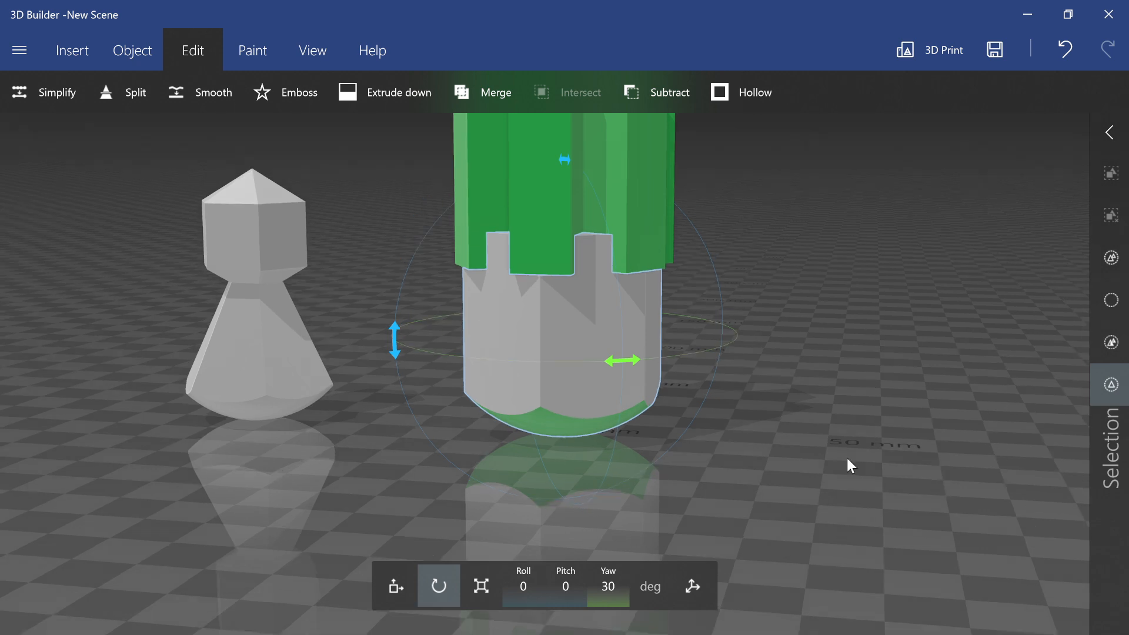
pyautogui.moveTo(848, 459); pyautogui.dragTo(900, 503)
pyautogui.click(641, 91)
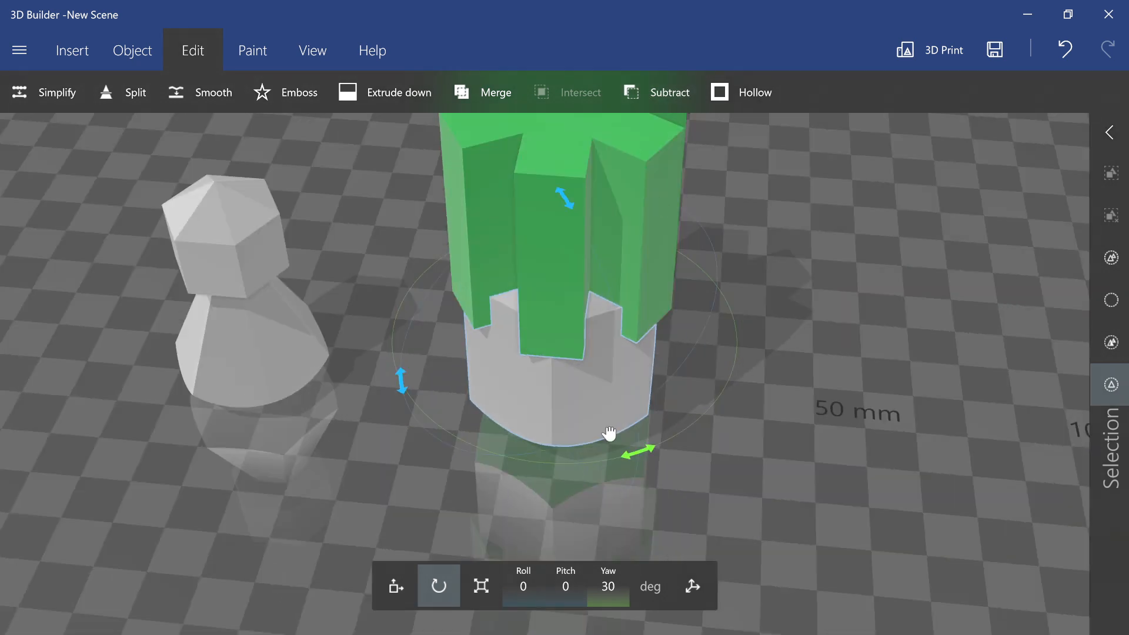
pyautogui.click(641, 280)
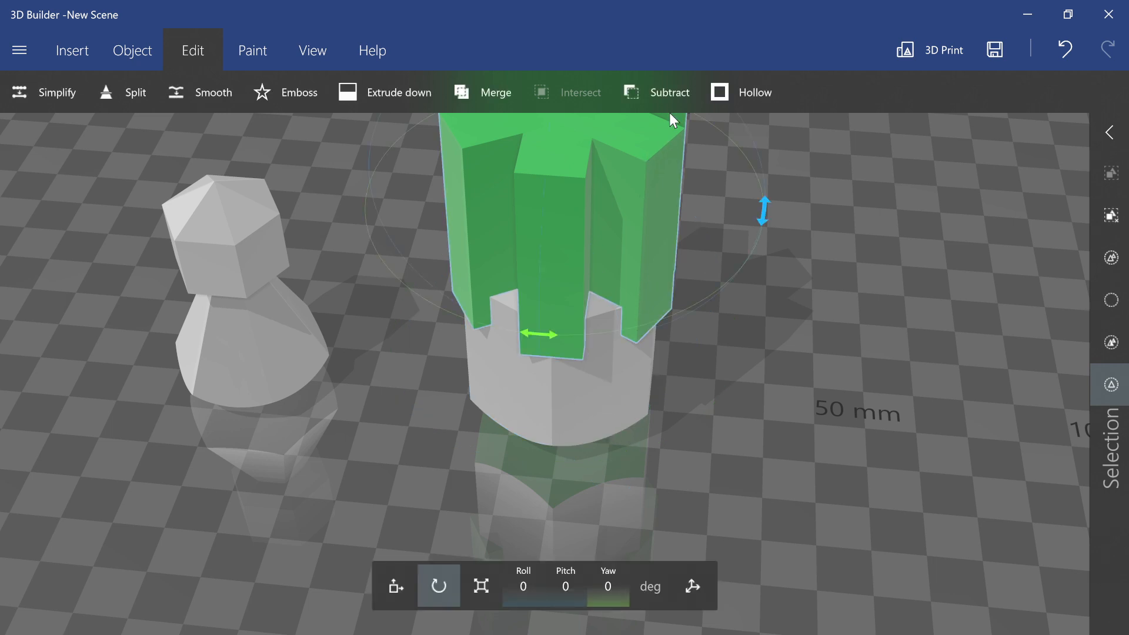
pyautogui.click(682, 91)
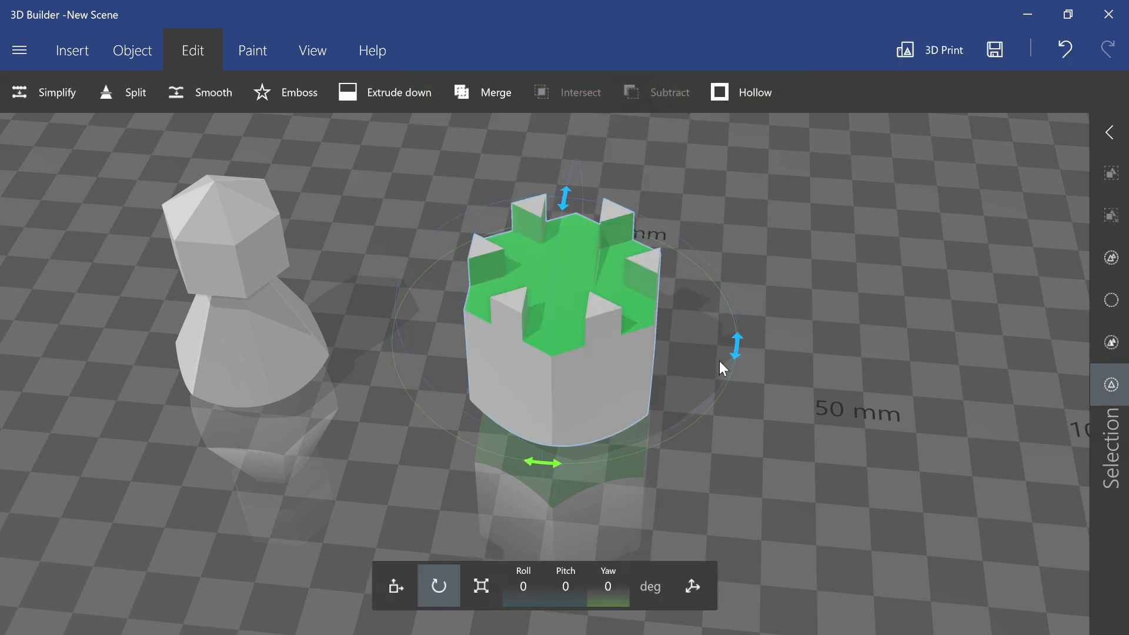
pyautogui.moveTo(736, 415); pyautogui.dragTo(726, 372)
pyautogui.moveTo(680, 348); pyautogui.dragTo(661, 344)
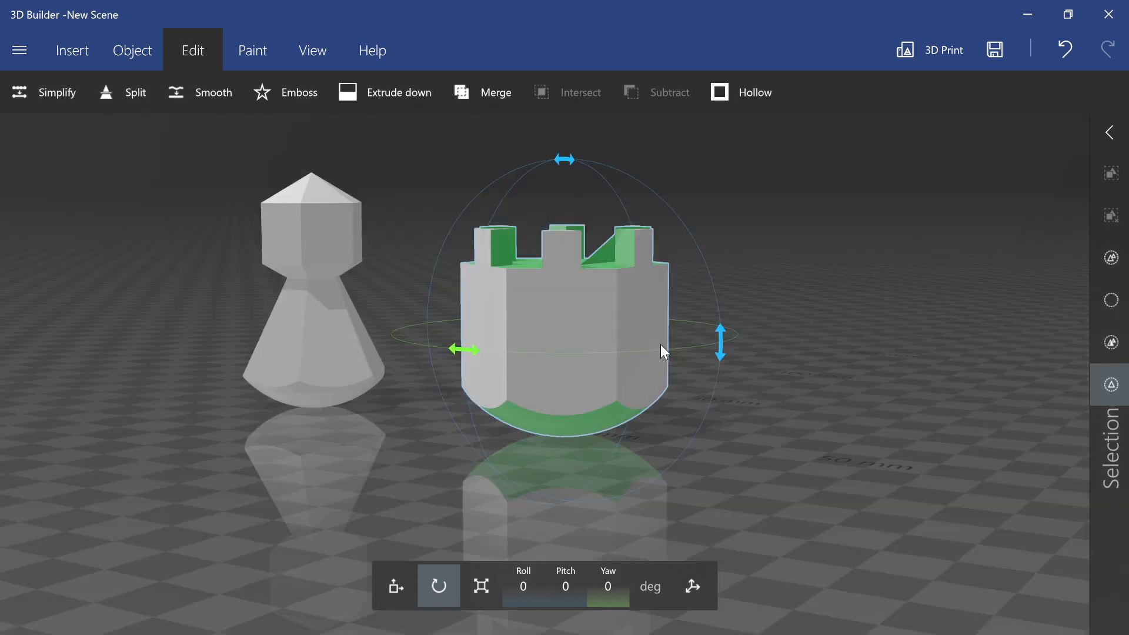
pyautogui.moveTo(693, 464); pyautogui.dragTo(719, 516)
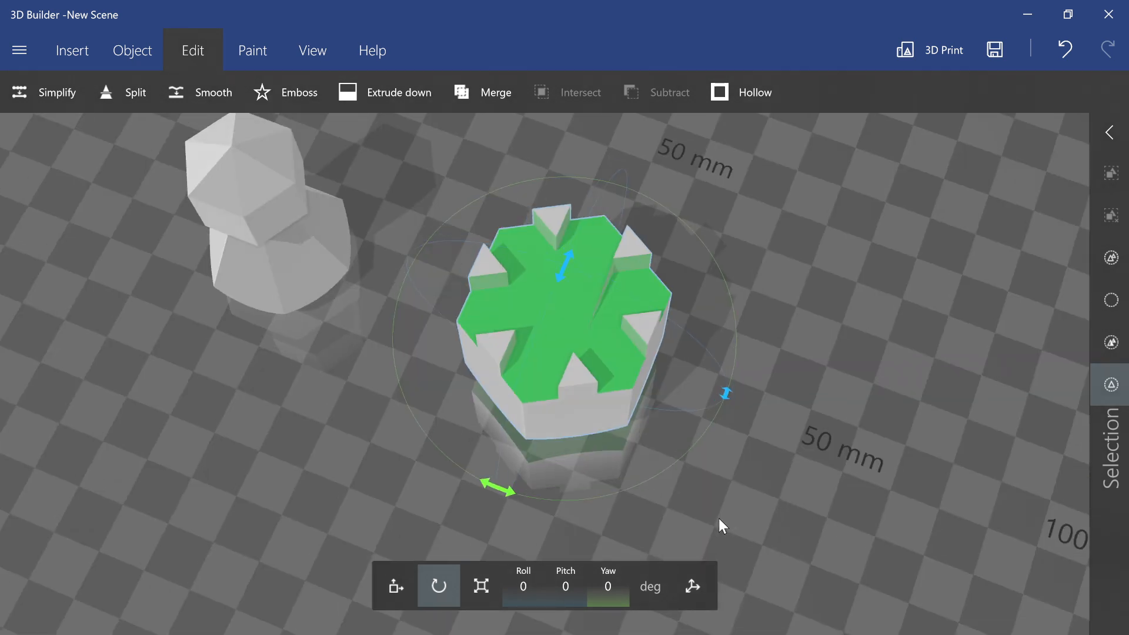
pyautogui.hotkey('ctrl', 'z')
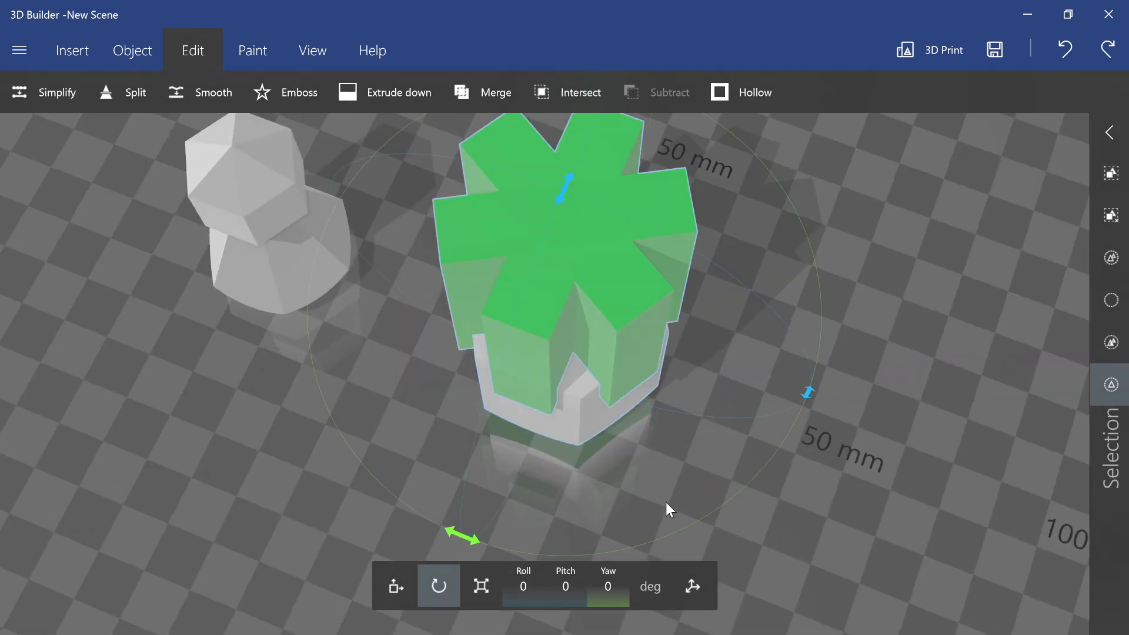
# Select only the grouped blocks and subtract them from the unrotated six-sided body, leaving battlements at its corners.
pyautogui.keyDown('ctrl'); pyautogui.click(581, 416); pyautogui.keyUp('ctrl')
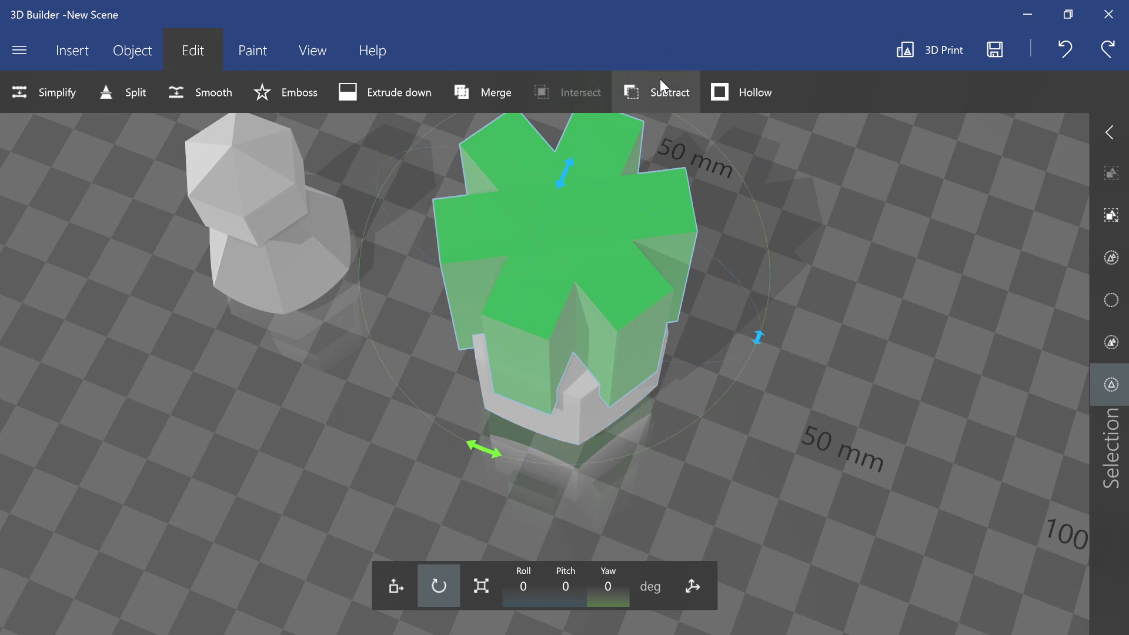
pyautogui.click(658, 94)
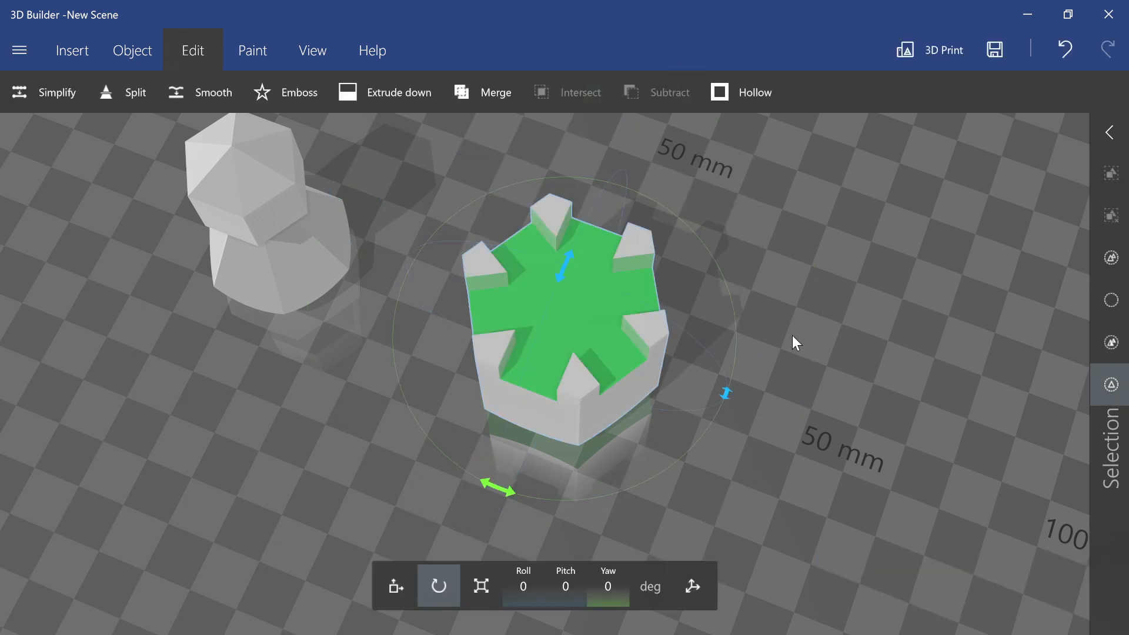
pyautogui.moveTo(810, 241); pyautogui.dragTo(934, 161)
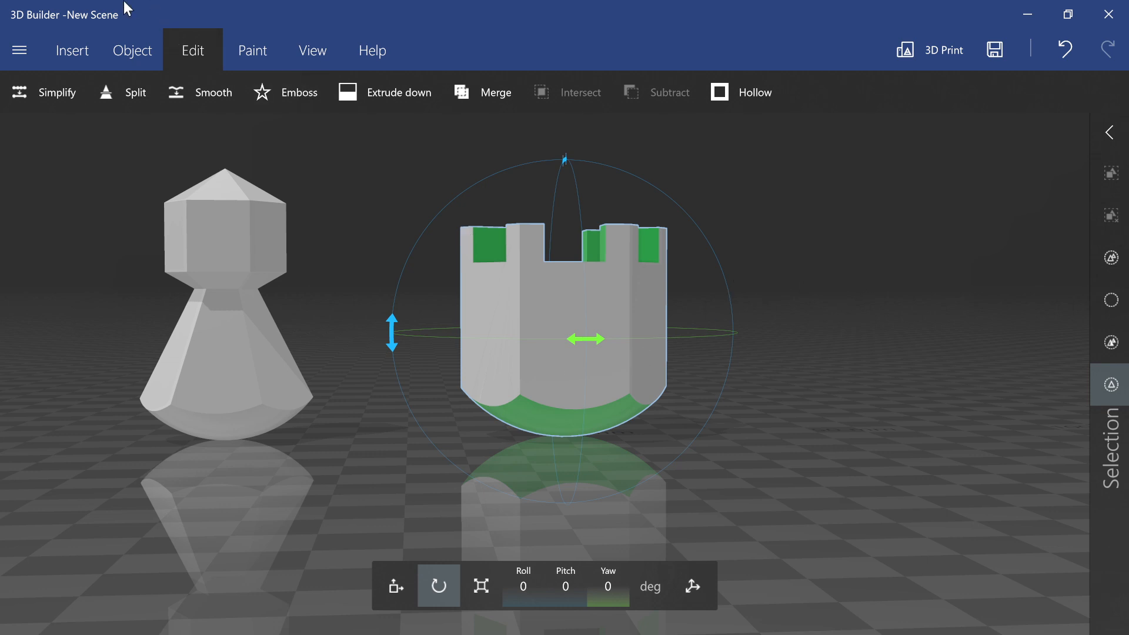
# Paint the entire notched tower light grey at full coverage and apply the colour.
pyautogui.click(149, 49)
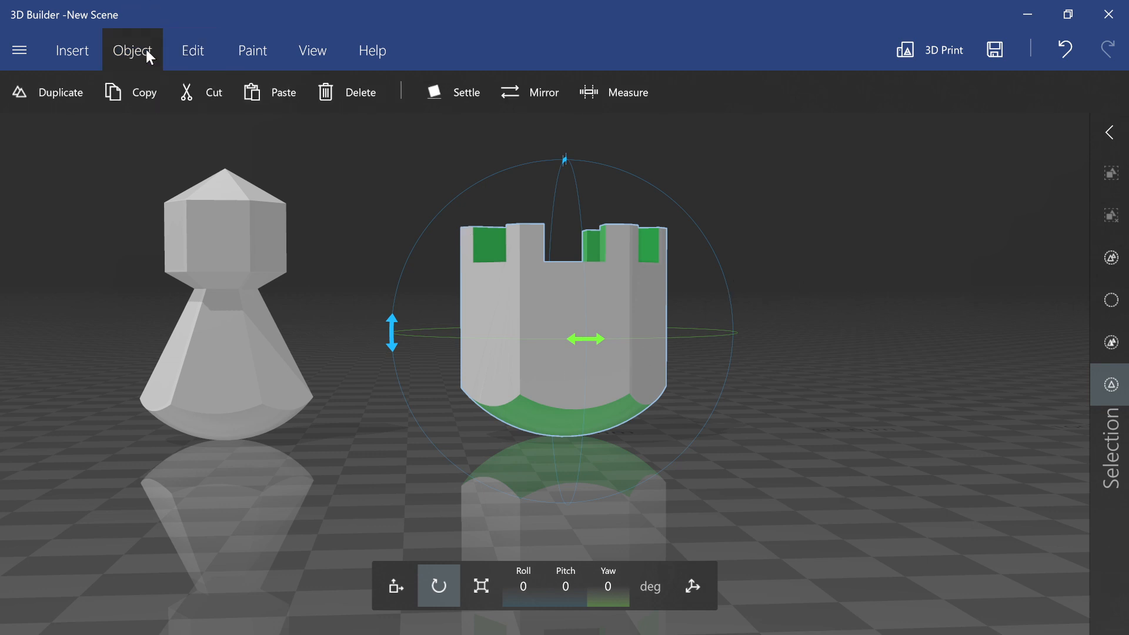
pyautogui.click(196, 46)
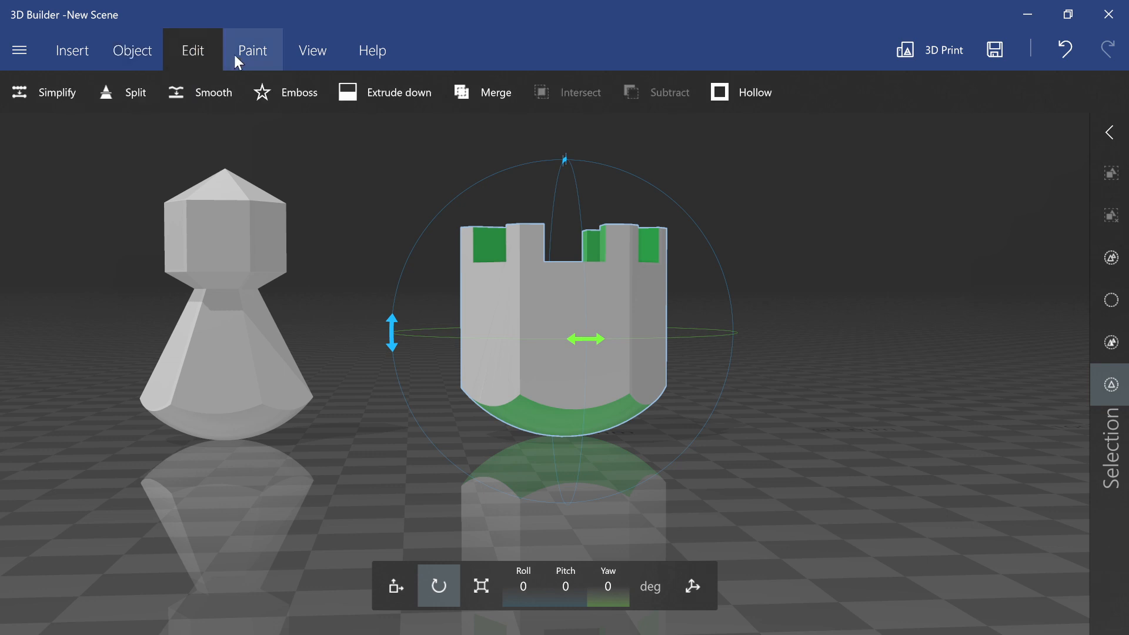
pyautogui.click(235, 55)
pyautogui.click(146, 95)
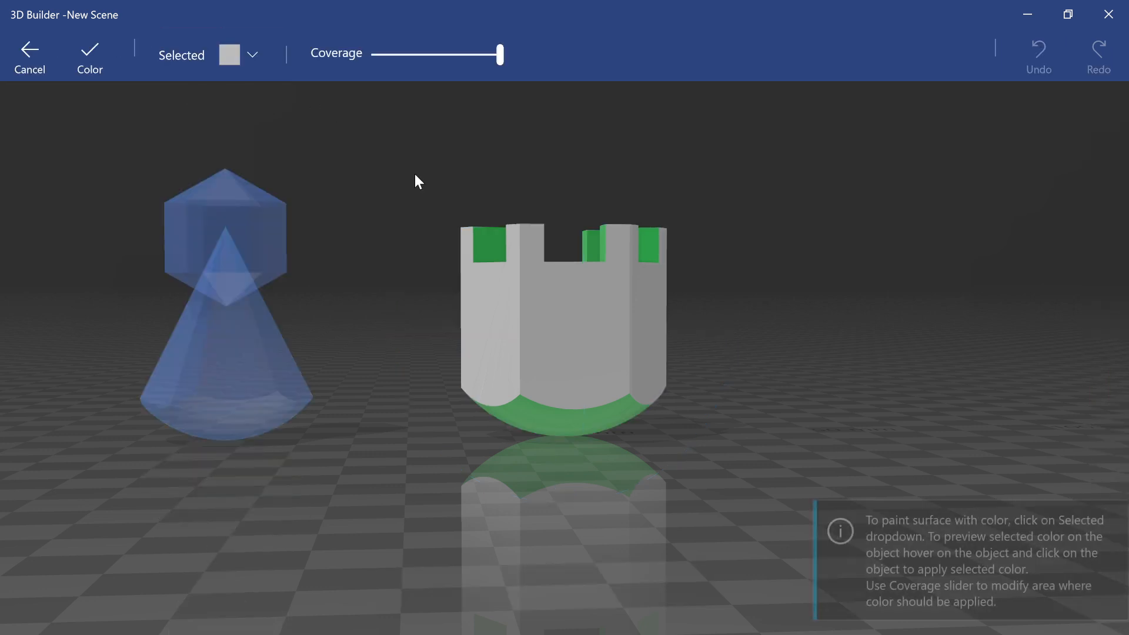
pyautogui.click(623, 406)
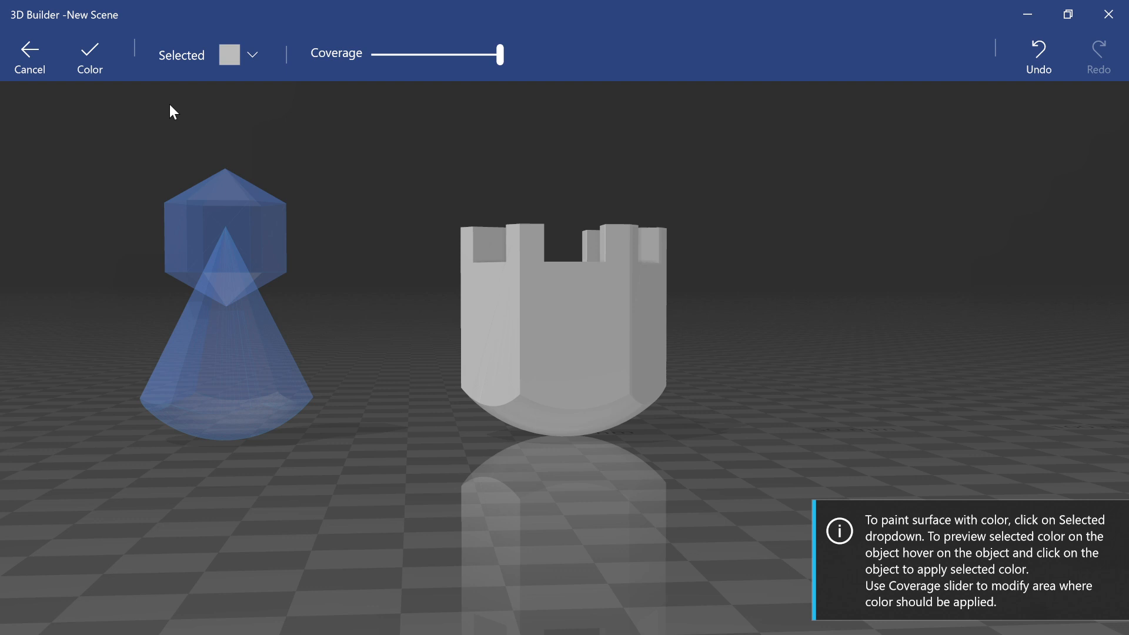
pyautogui.click(87, 55)
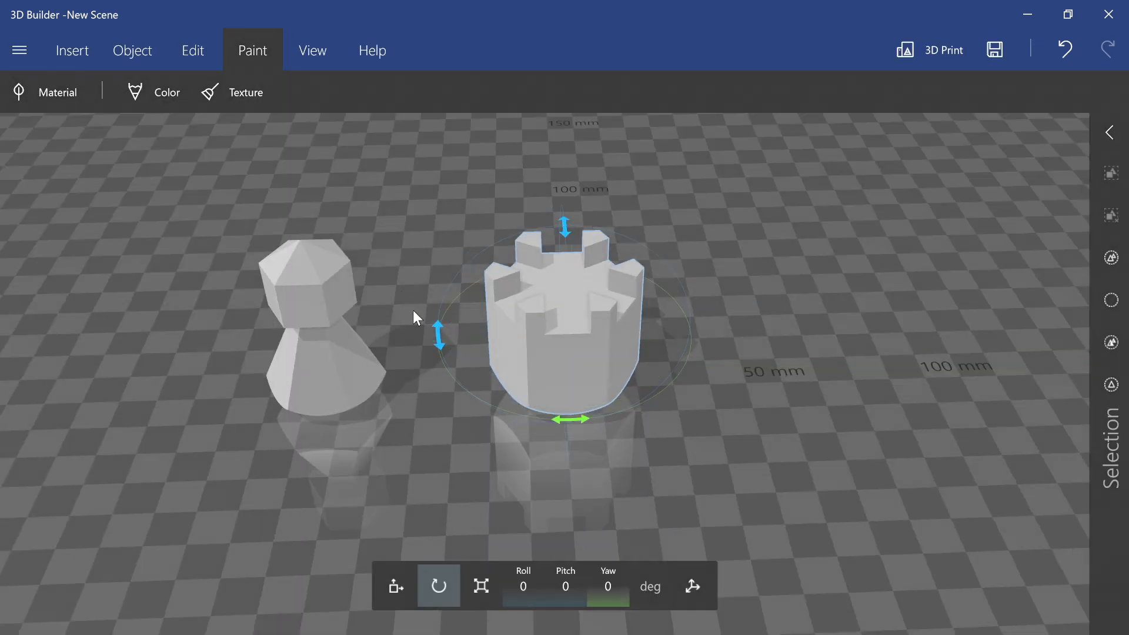
# Move the pawn and the tower together along negative X to clear the origin, placing the pawn at about X -145.04 mm, and deselect.
pyautogui.keyDown('ctrl'); pyautogui.click(340, 352); pyautogui.keyUp('ctrl')
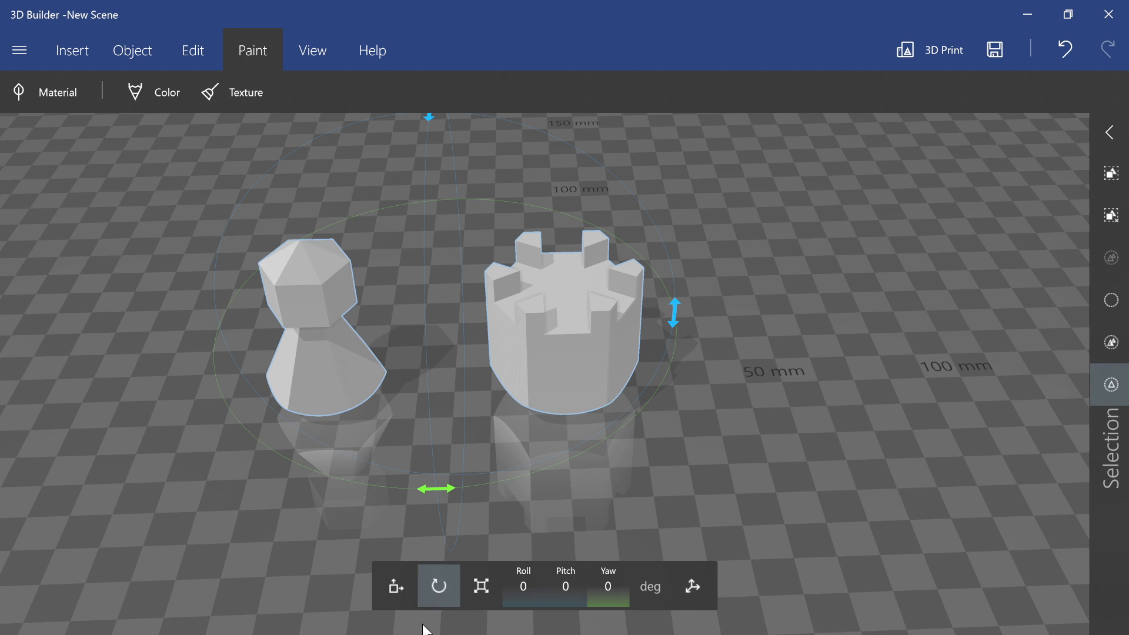
pyautogui.click(399, 579)
pyautogui.moveTo(683, 325); pyautogui.dragTo(3, 409)
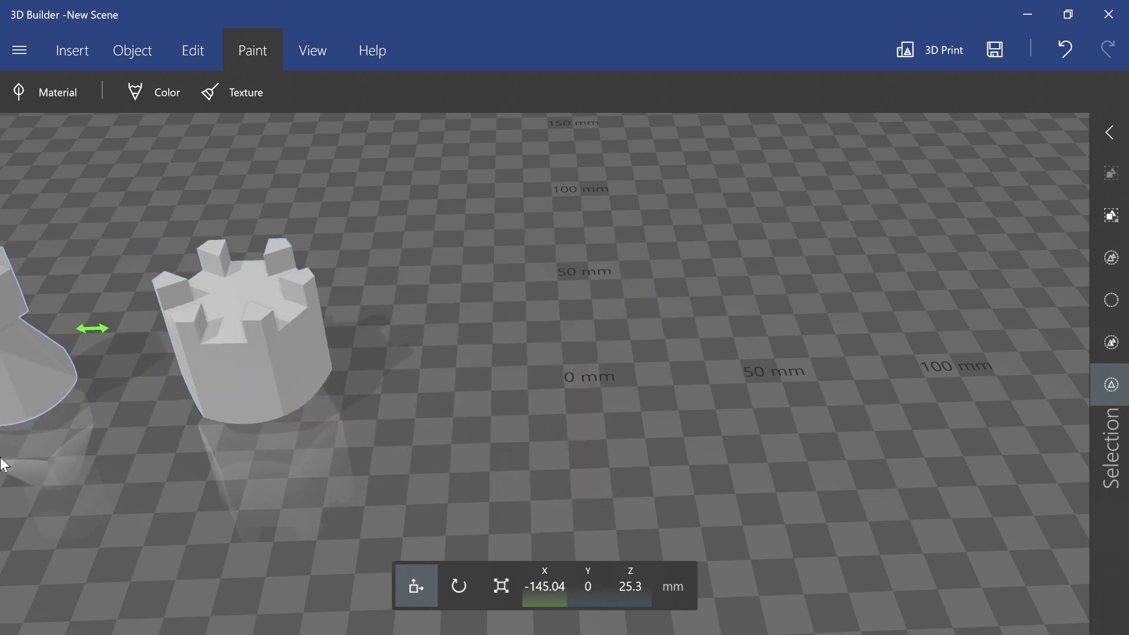
pyautogui.click(17, 383)
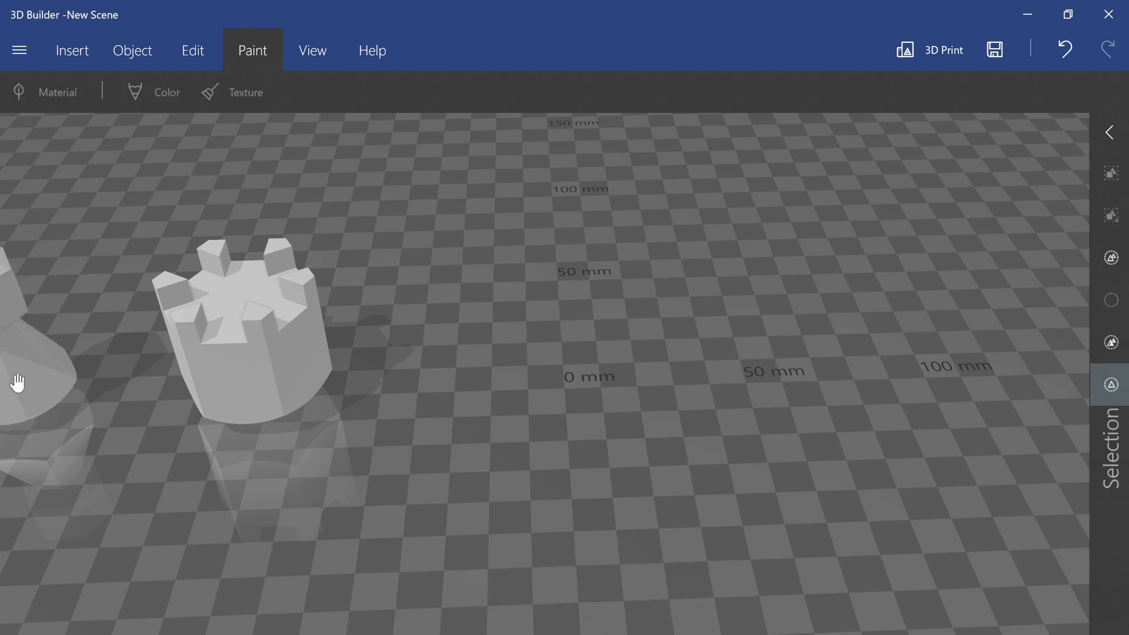
# Start inserting a custom shape and set its shape type to Cone.
pyautogui.click(91, 44)
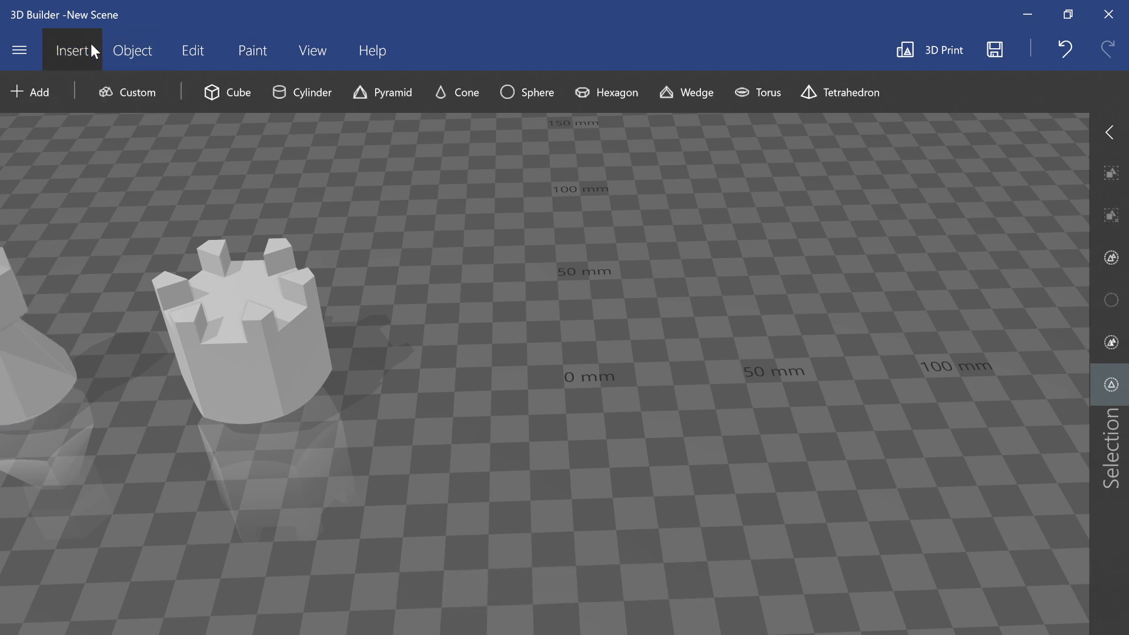
pyautogui.click(144, 110)
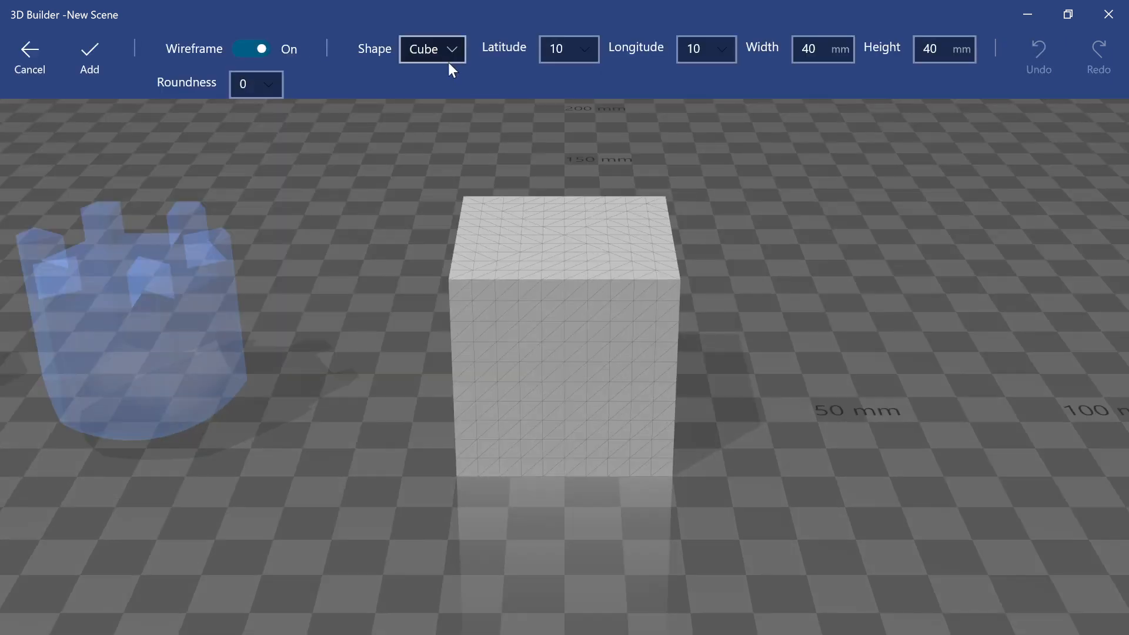
pyautogui.click(450, 52)
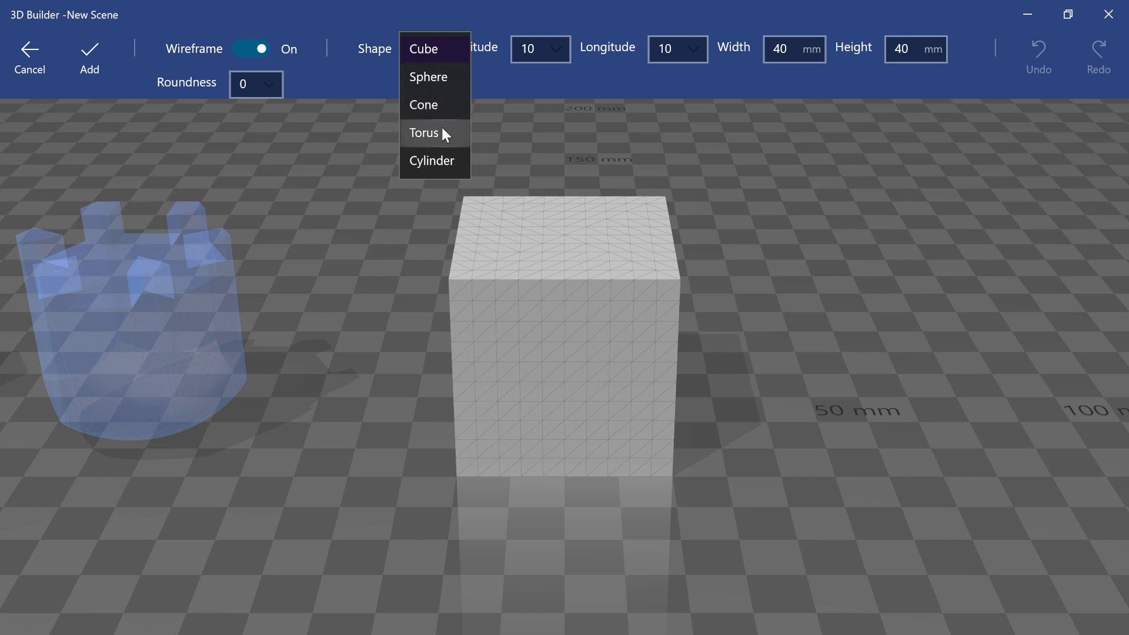
pyautogui.click(444, 109)
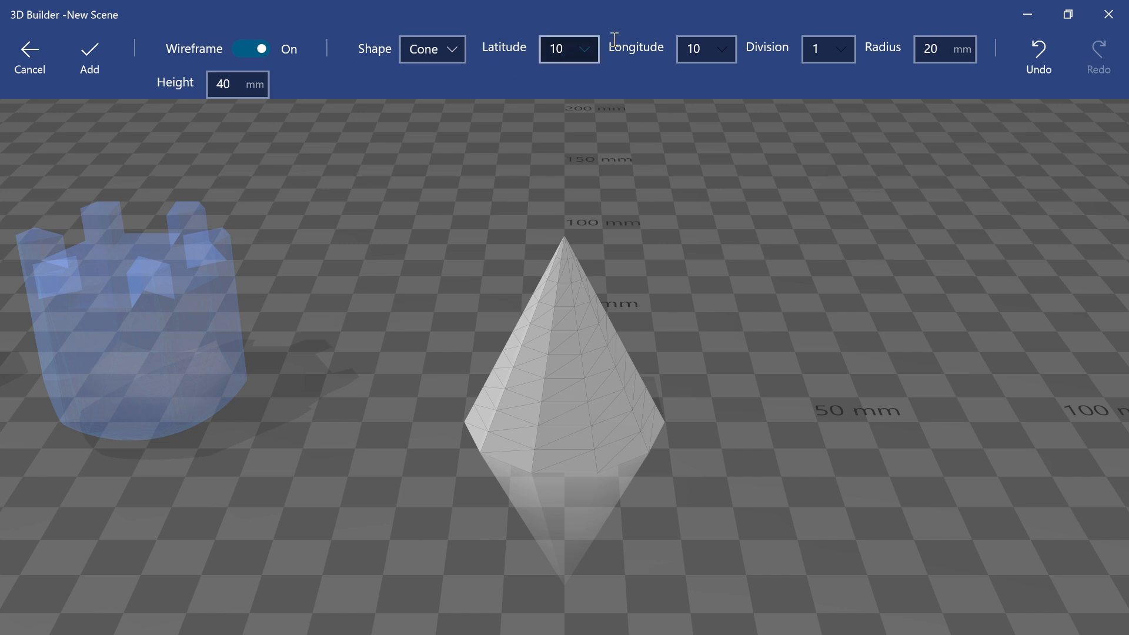
# Set the custom cone's latitude to 1 and longitude to 6, and add it to the scene.
pyautogui.click(559, 53)
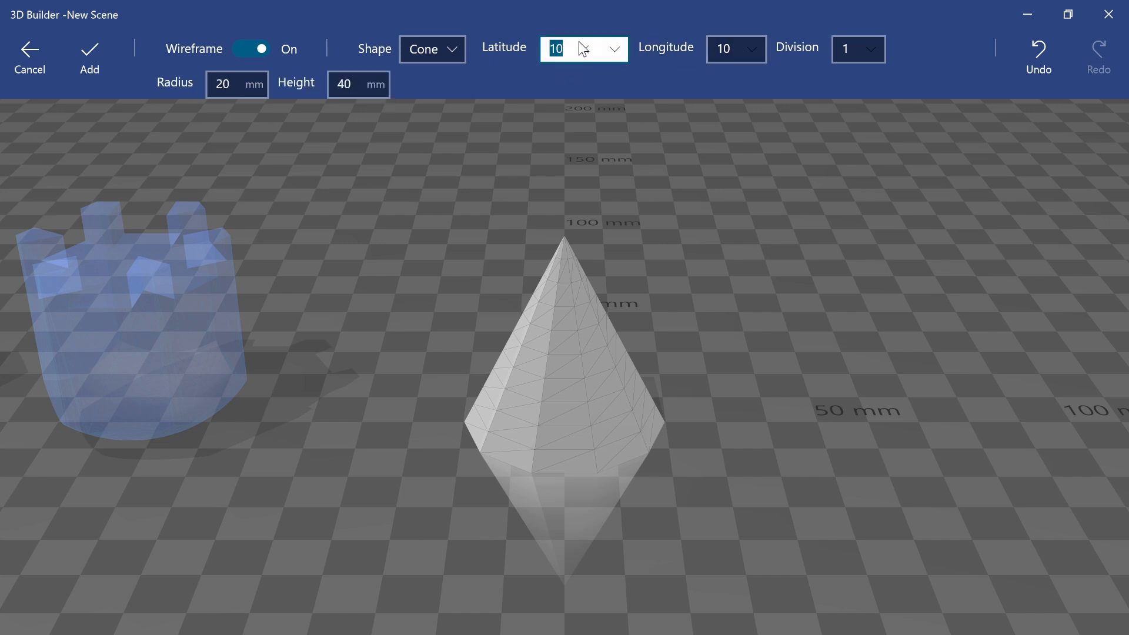
pyautogui.write('6')
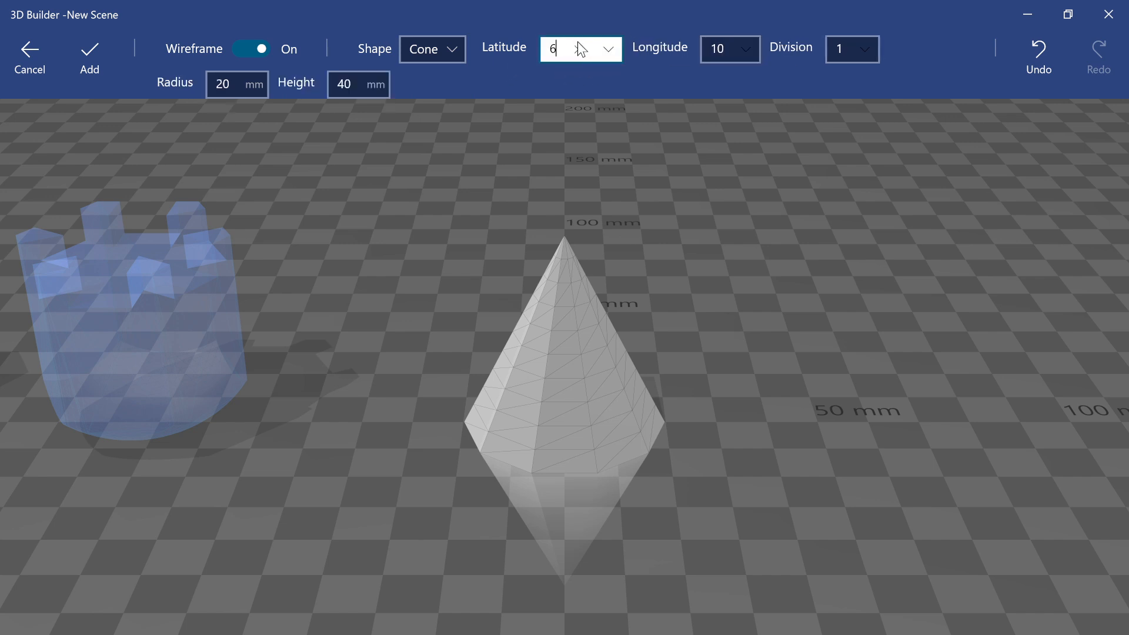
pyautogui.click(728, 57)
pyautogui.write('6')
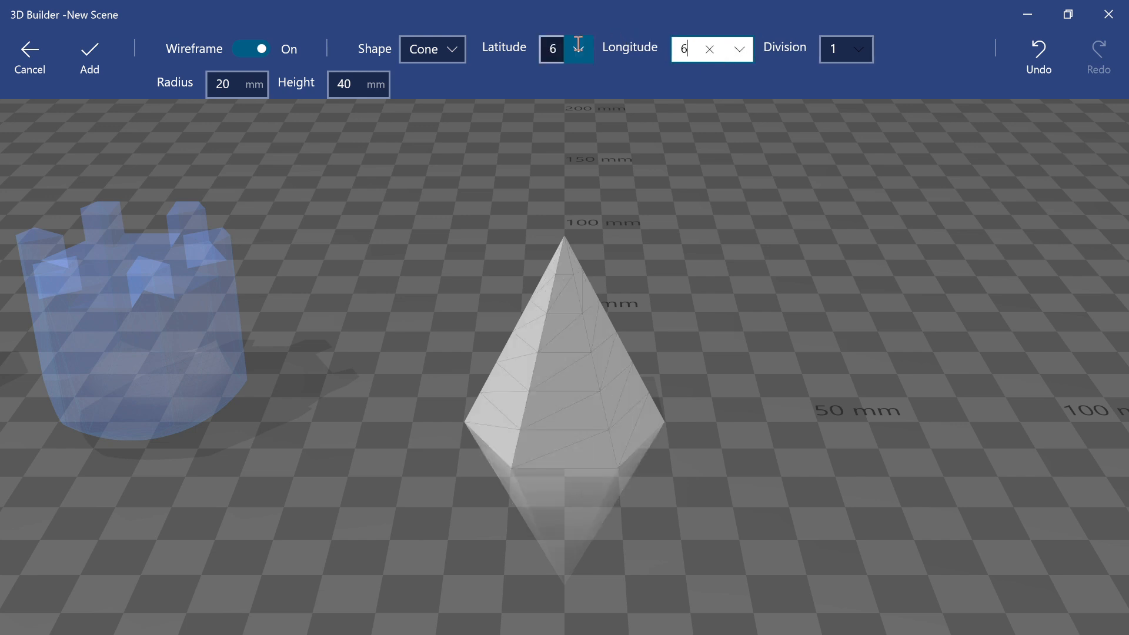
pyautogui.click(580, 48)
pyautogui.moveTo(530, 81); pyautogui.dragTo(390, 99)
pyautogui.click(461, 169)
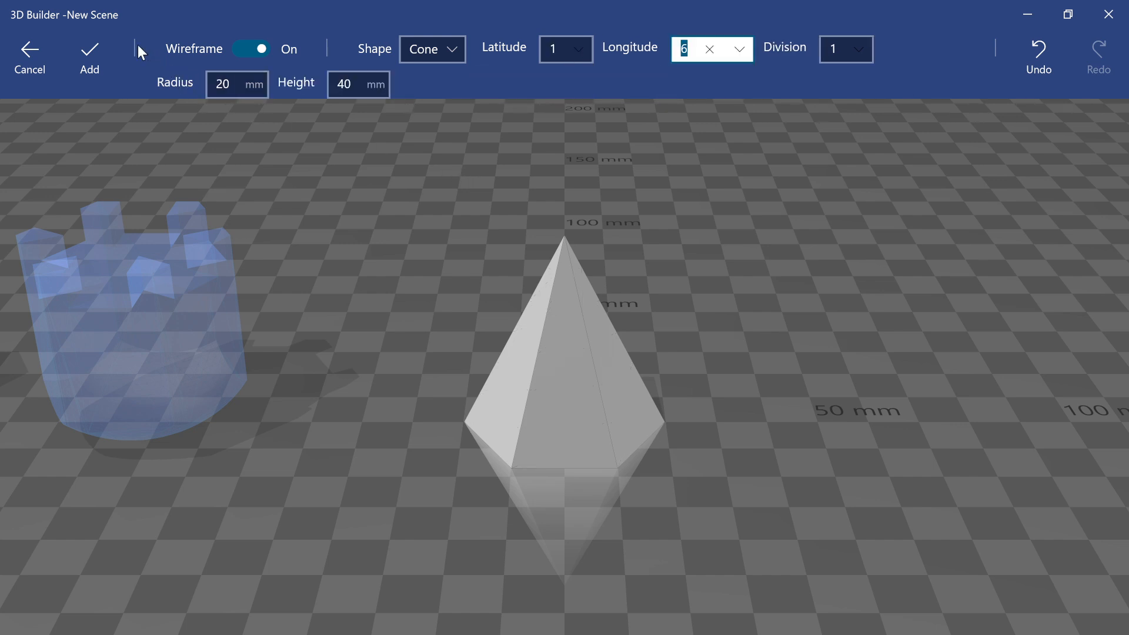
pyautogui.click(82, 59)
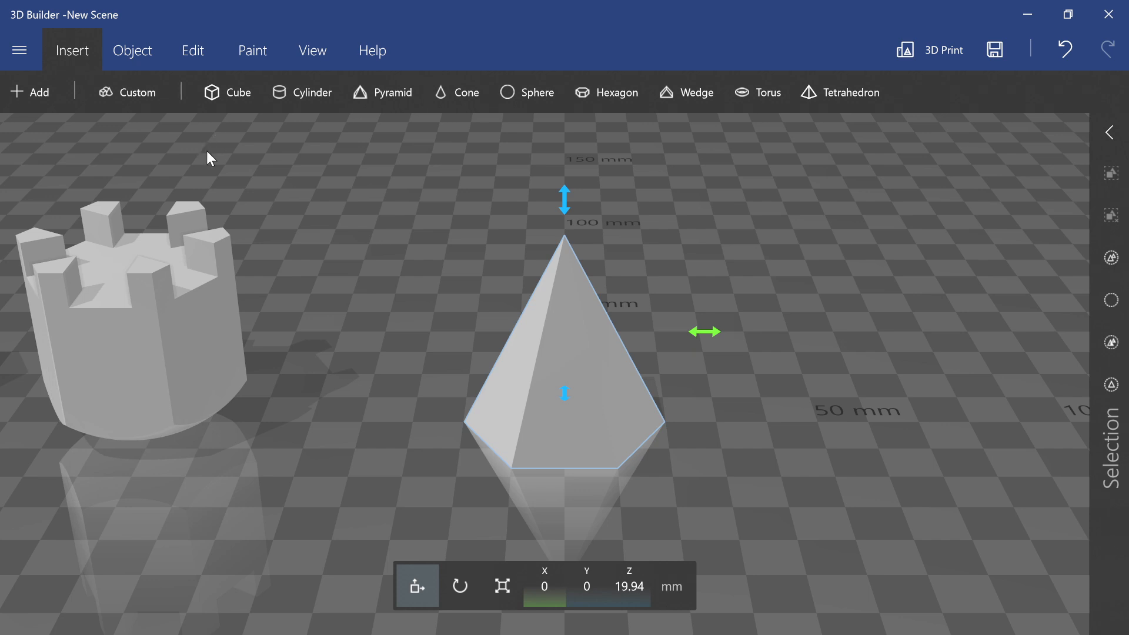
# Duplicate the six-sided cone, place the copy at X 0 over the original, and turn it upside down with a 180-degree rotation.
pyautogui.hotkey('ctrl', 'd')
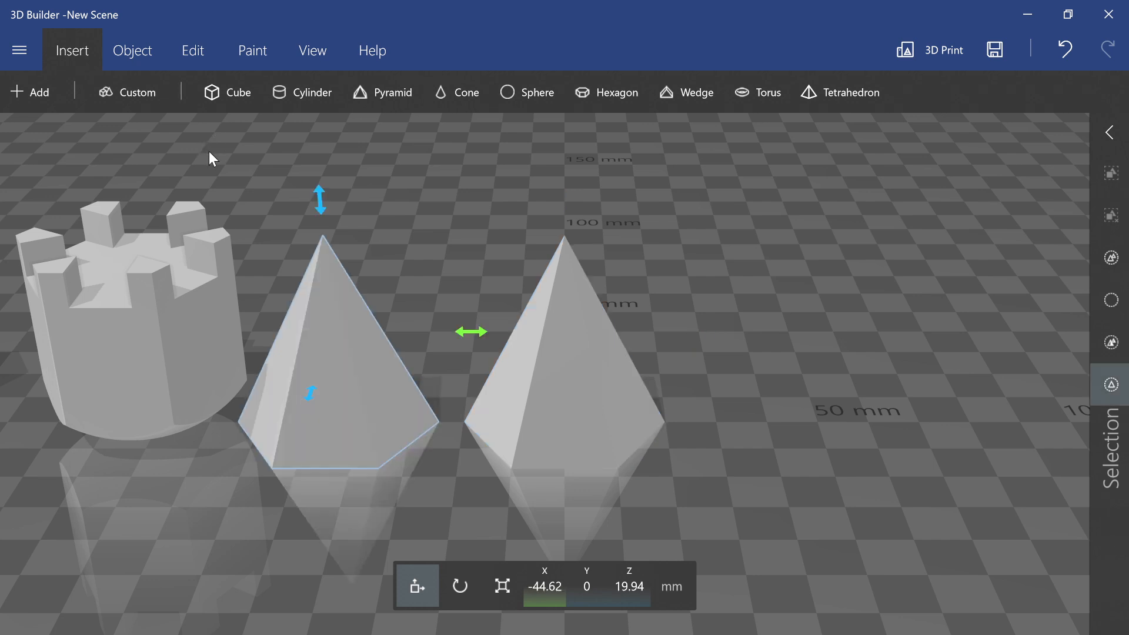
pyautogui.write('0')
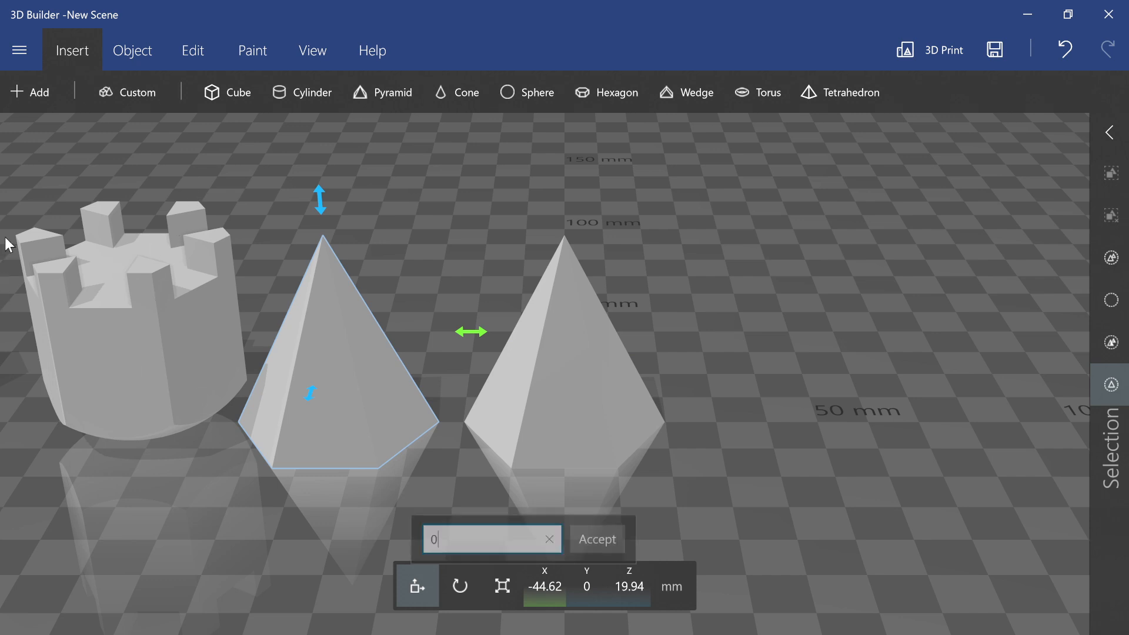
pyautogui.press('Return')
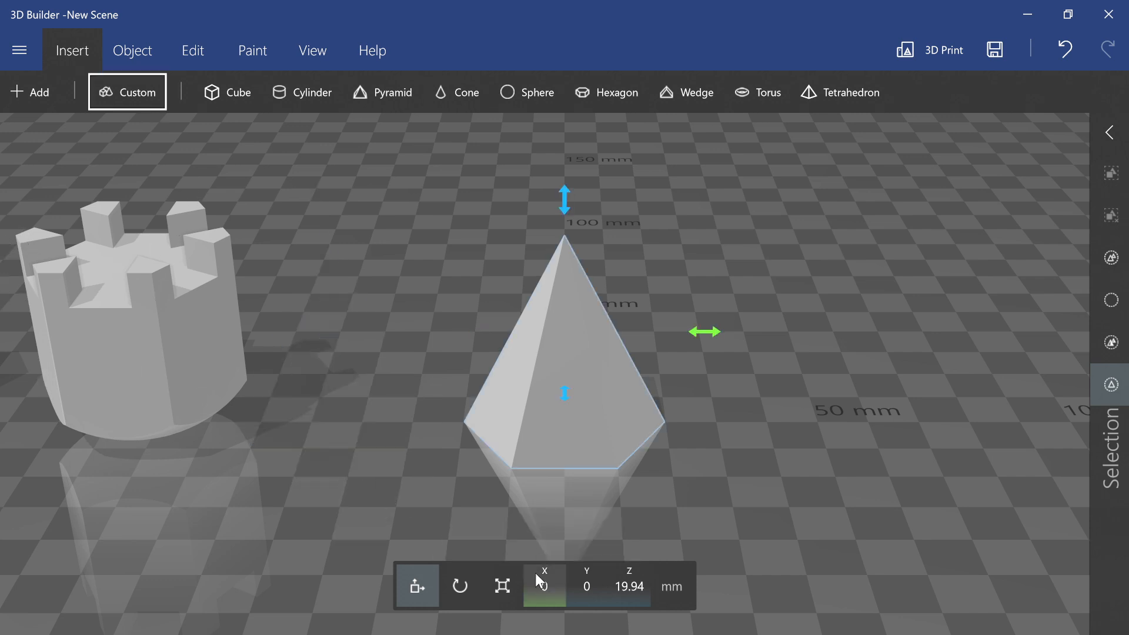
pyautogui.click(462, 587)
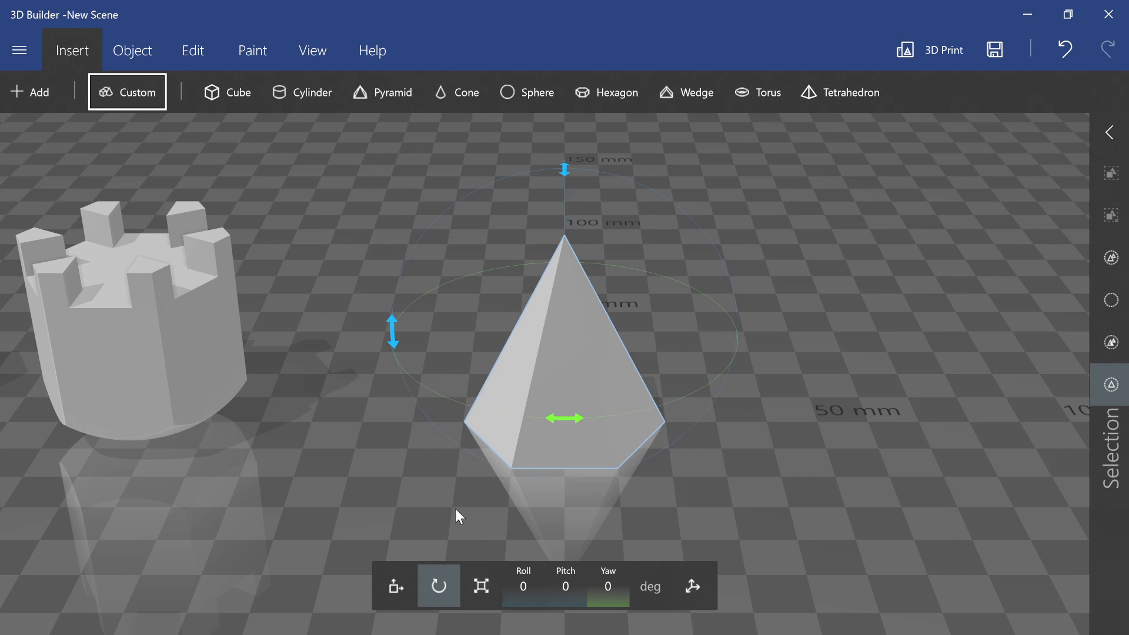
pyautogui.moveTo(392, 330); pyautogui.dragTo(755, 347)
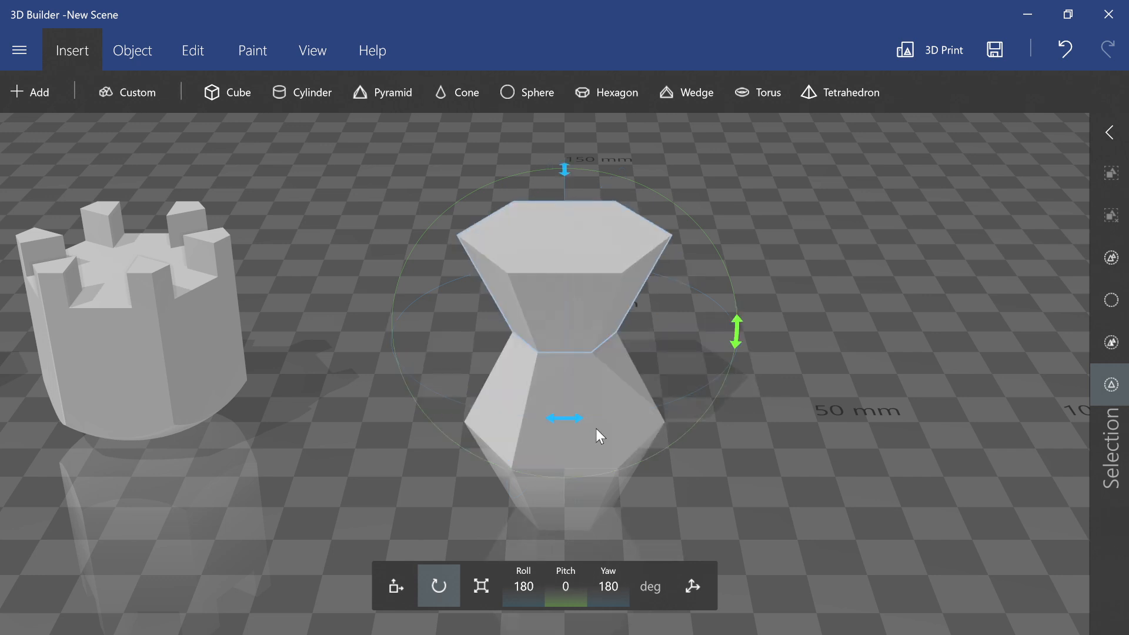
# Duplicate the inverted cone, remove that extra copy, and cut the remaining inverted cone, leaving only the upright one.
pyautogui.moveTo(817, 461); pyautogui.dragTo(816, 421, button='right')
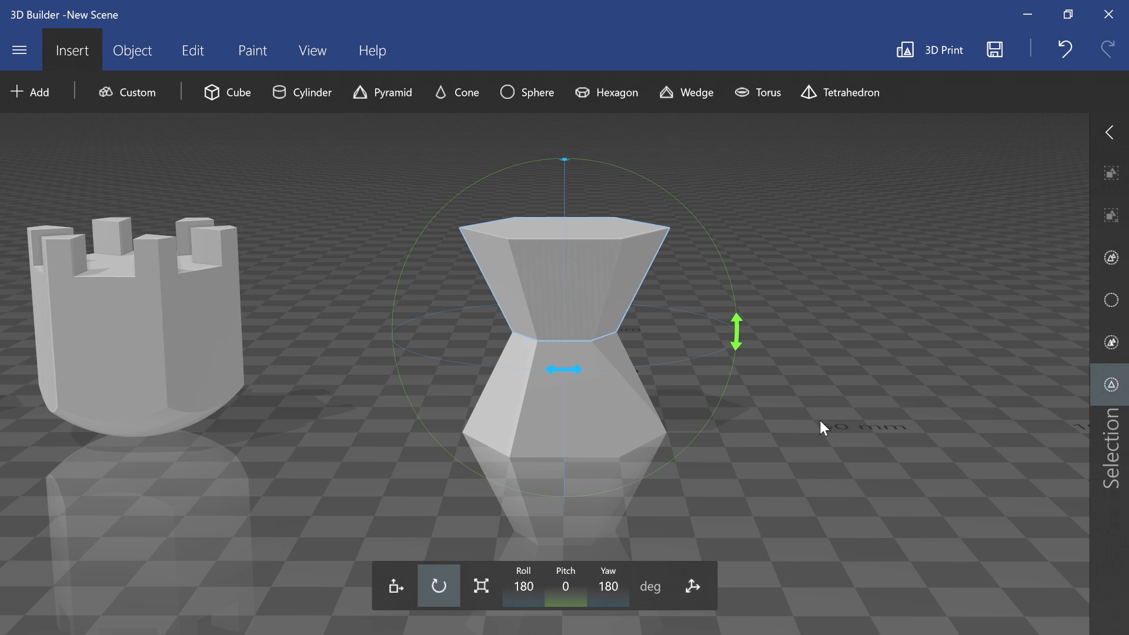
pyautogui.hotkey('ctrl', 'd')
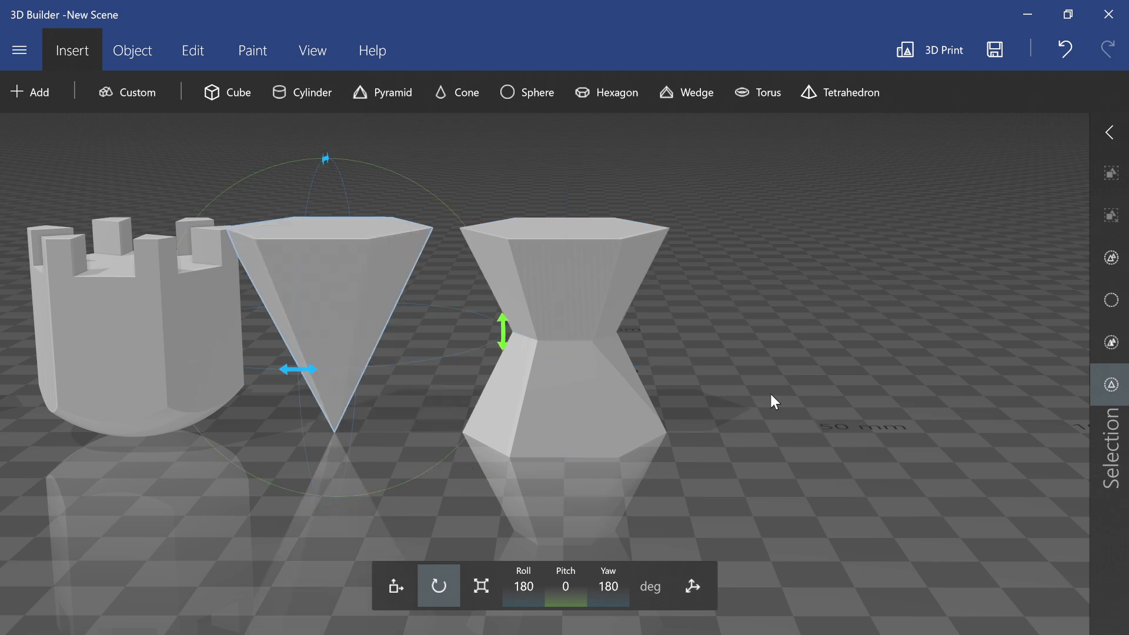
pyautogui.press('Delete')
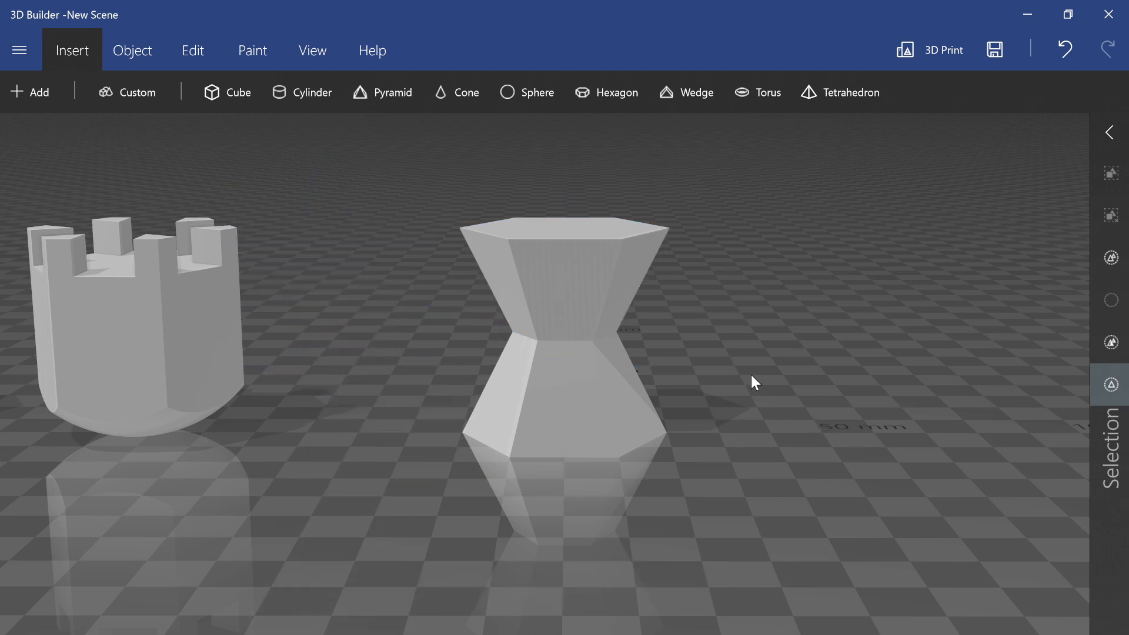
pyautogui.click(553, 240)
pyautogui.press('Delete')
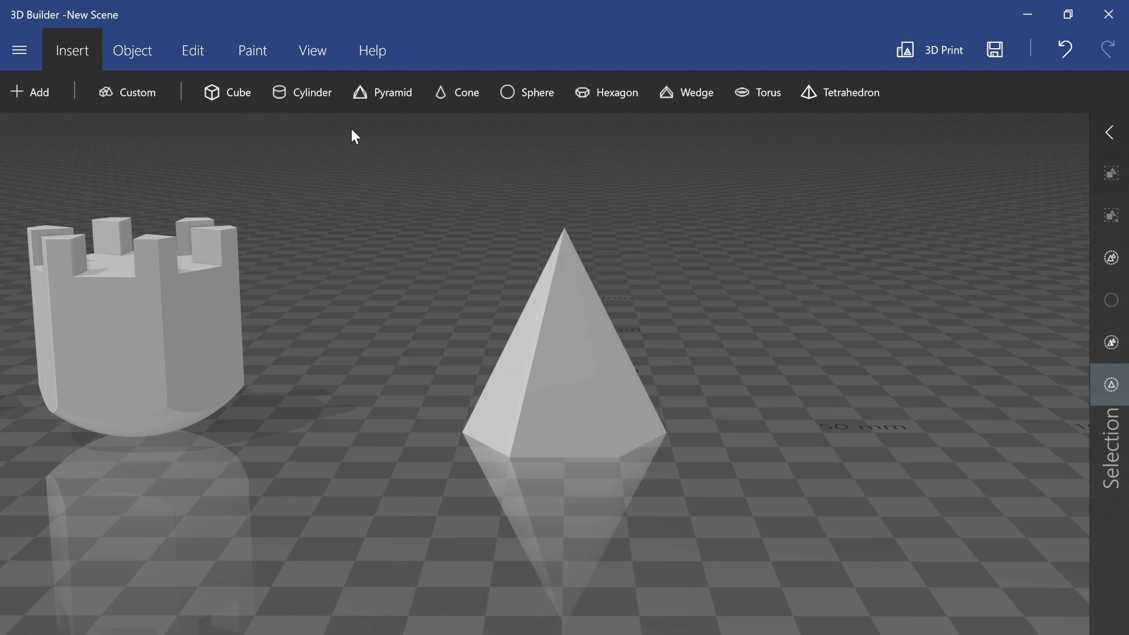
# Insert a sphere over the upright cone and intersect the two to round off the cone's base.
pyautogui.click(549, 94)
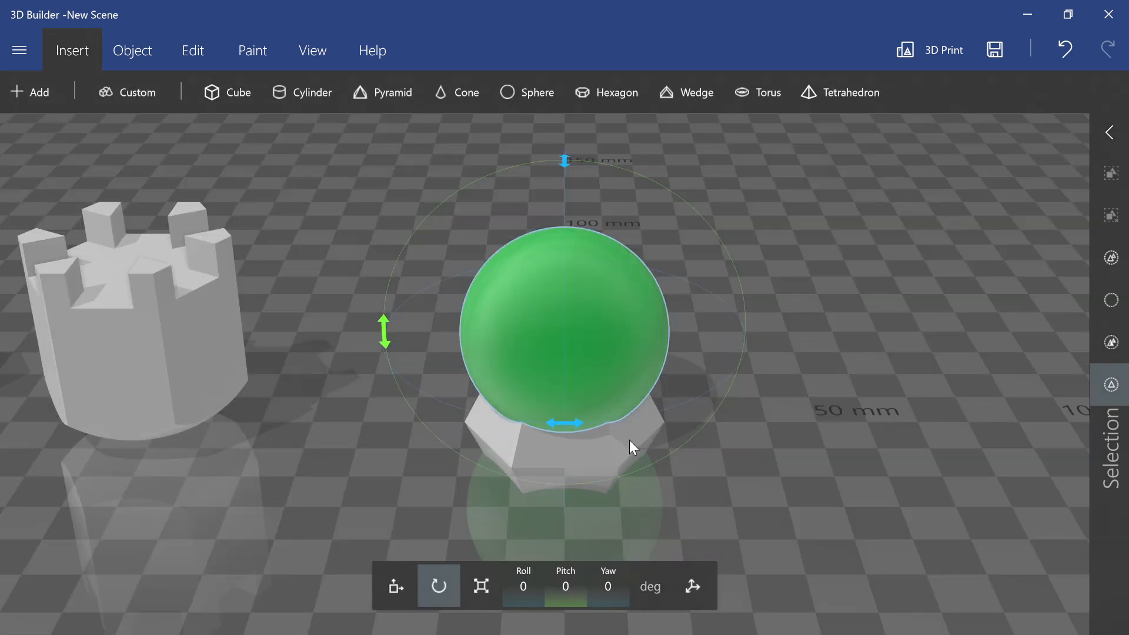
pyautogui.click(629, 440)
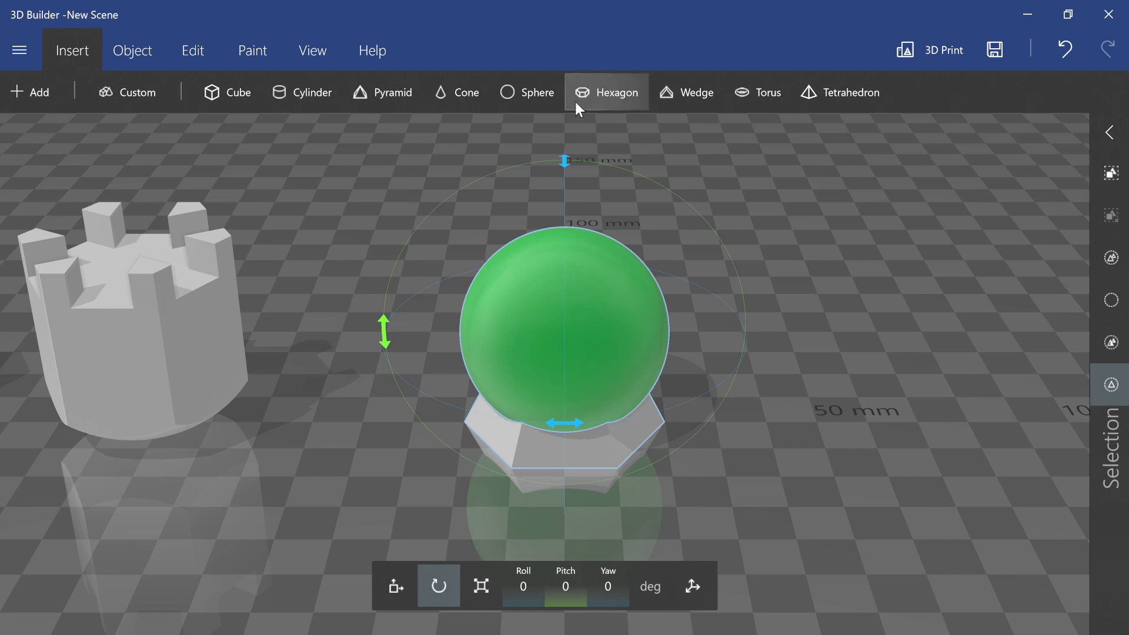
pyautogui.click(194, 40)
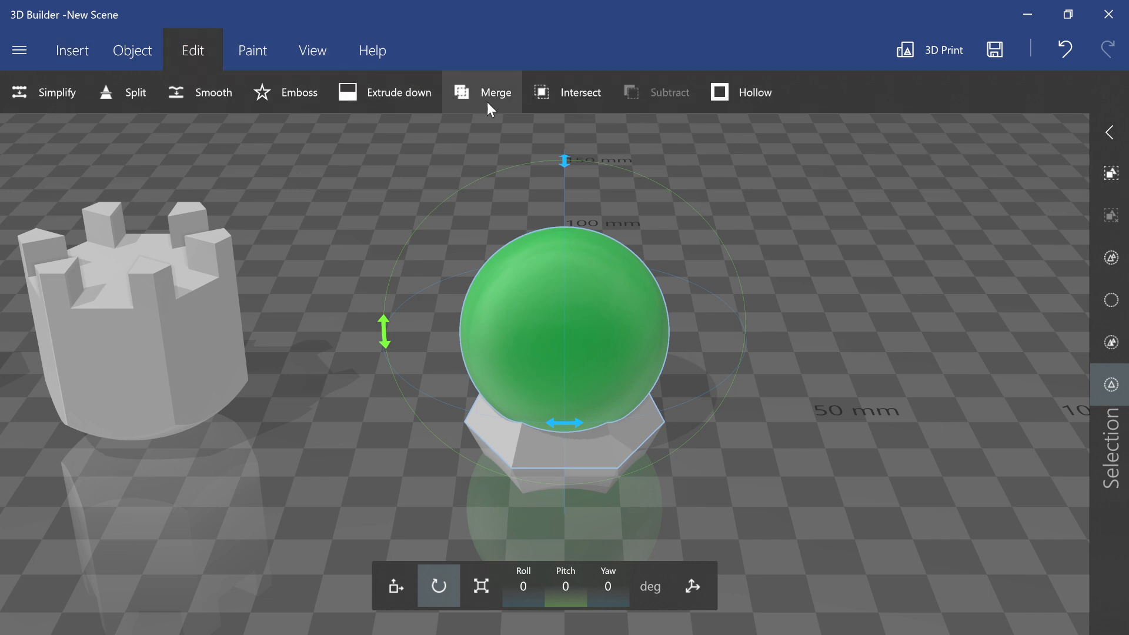
pyautogui.click(603, 97)
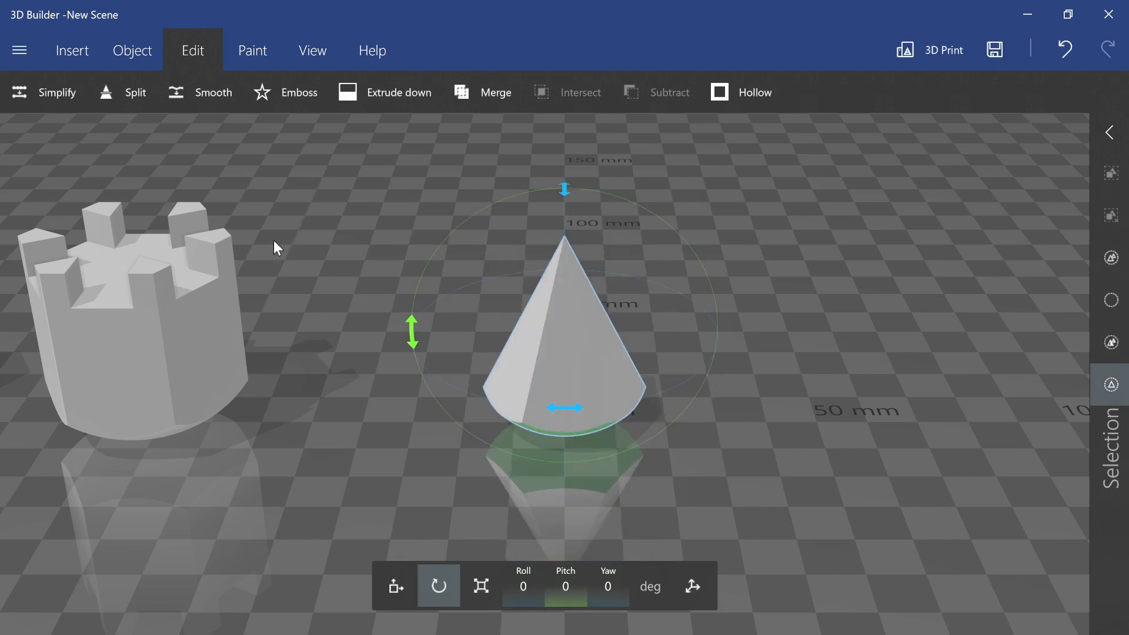
# Paste the inverted cone back onto the rounded body and scale it uniformly to 50%.
pyautogui.hotkey('ctrl', 'v')
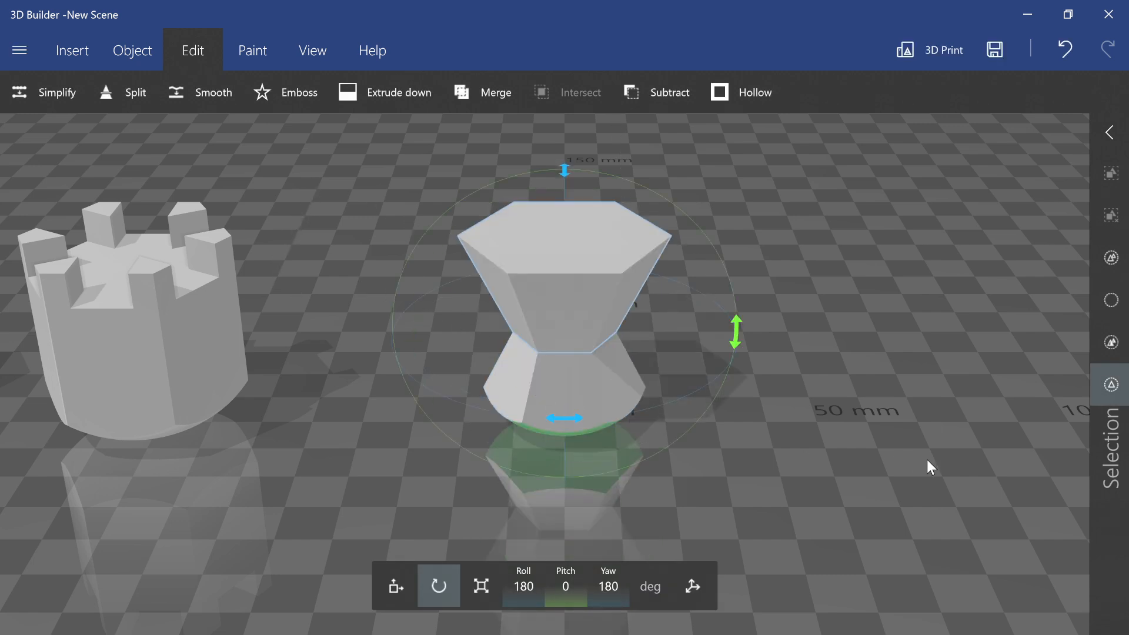
pyautogui.moveTo(875, 360); pyautogui.dragTo(574, 485)
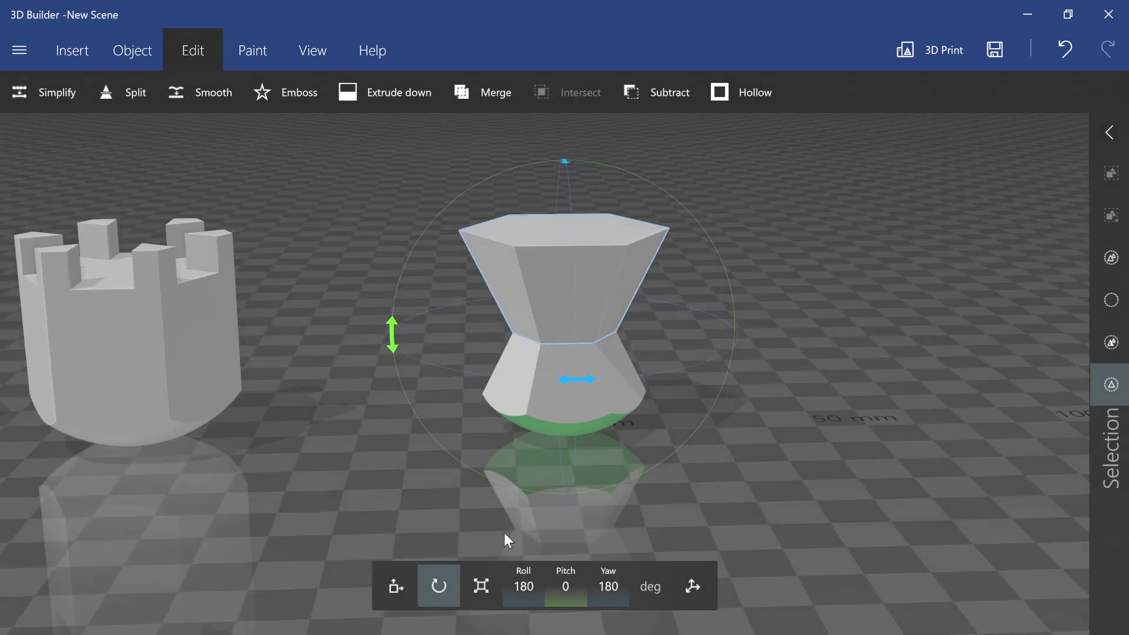
pyautogui.click(471, 601)
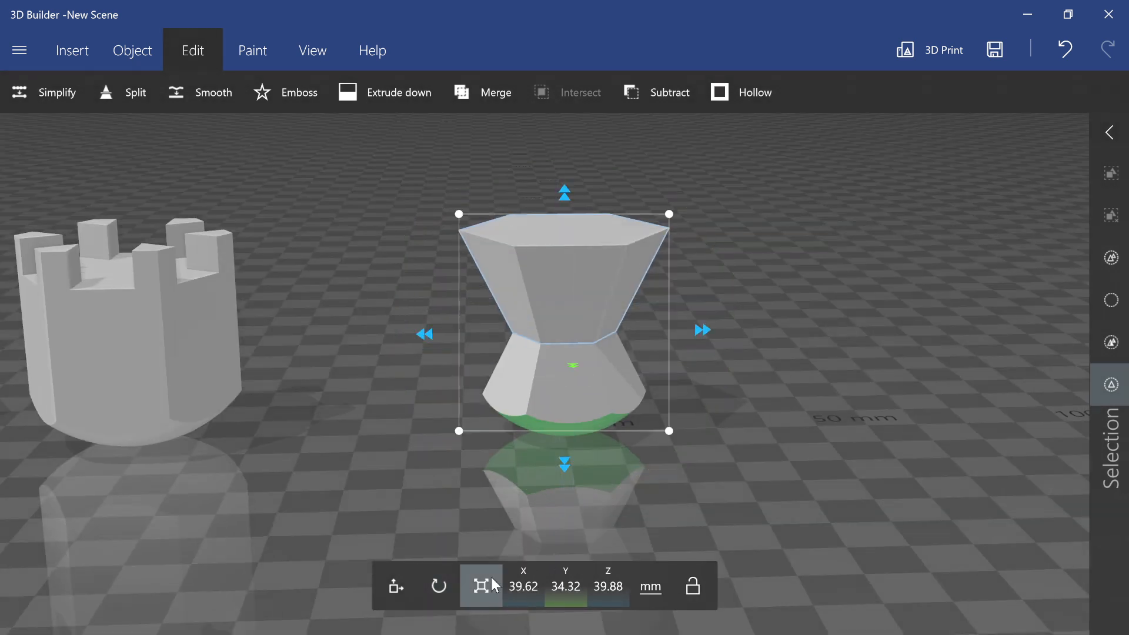
pyautogui.click(664, 585)
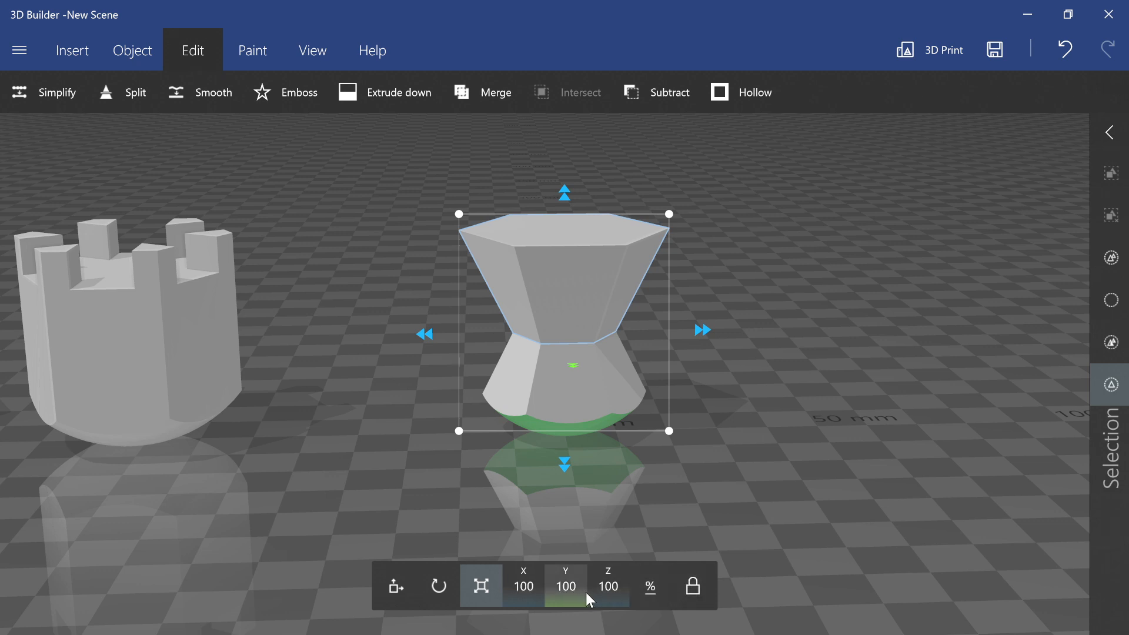
pyautogui.click(585, 592)
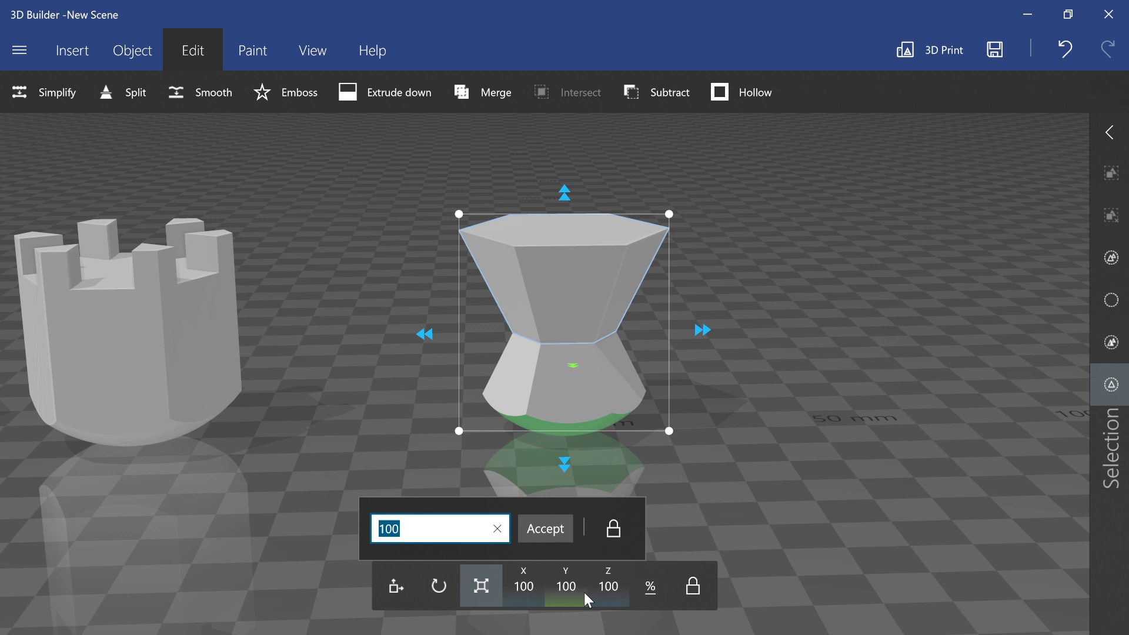
pyautogui.write('50')
pyautogui.press('Return')
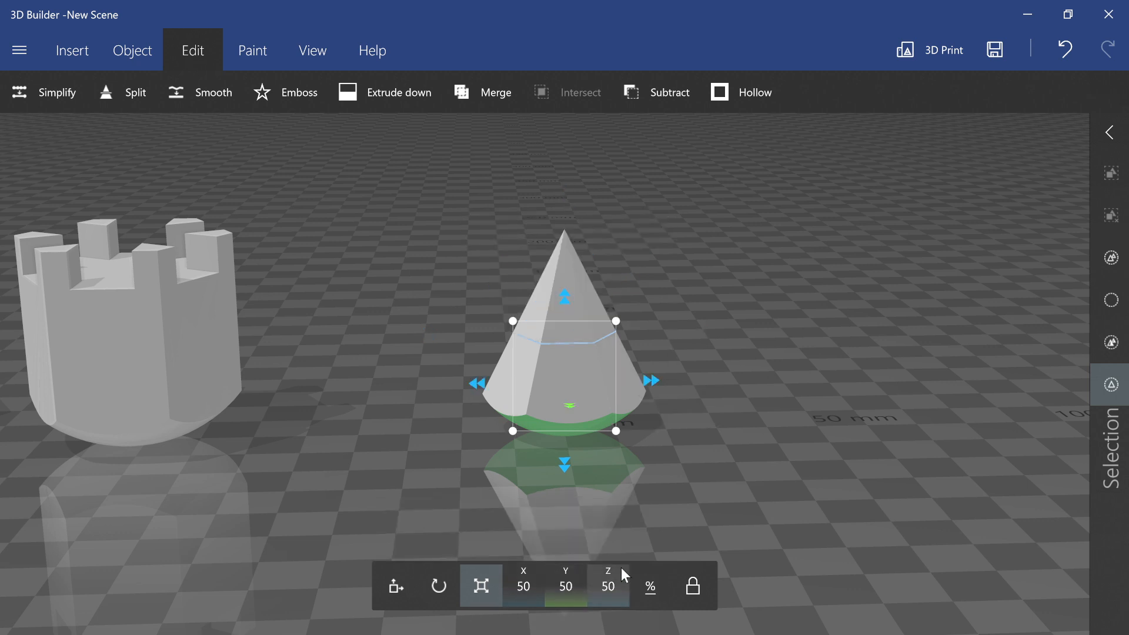
# Raise the small inverted cone to about Z 35.27 mm so it sits as a collar on the body's tip, and deselect it.
pyautogui.click(386, 591)
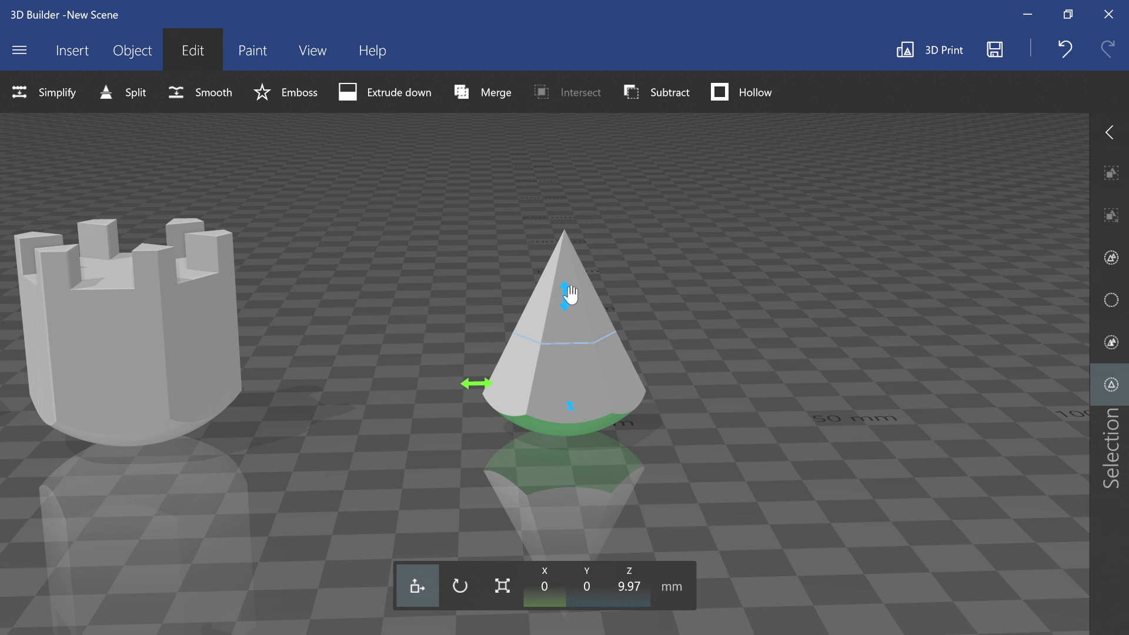
pyautogui.moveTo(558, 296); pyautogui.dragTo(604, 157)
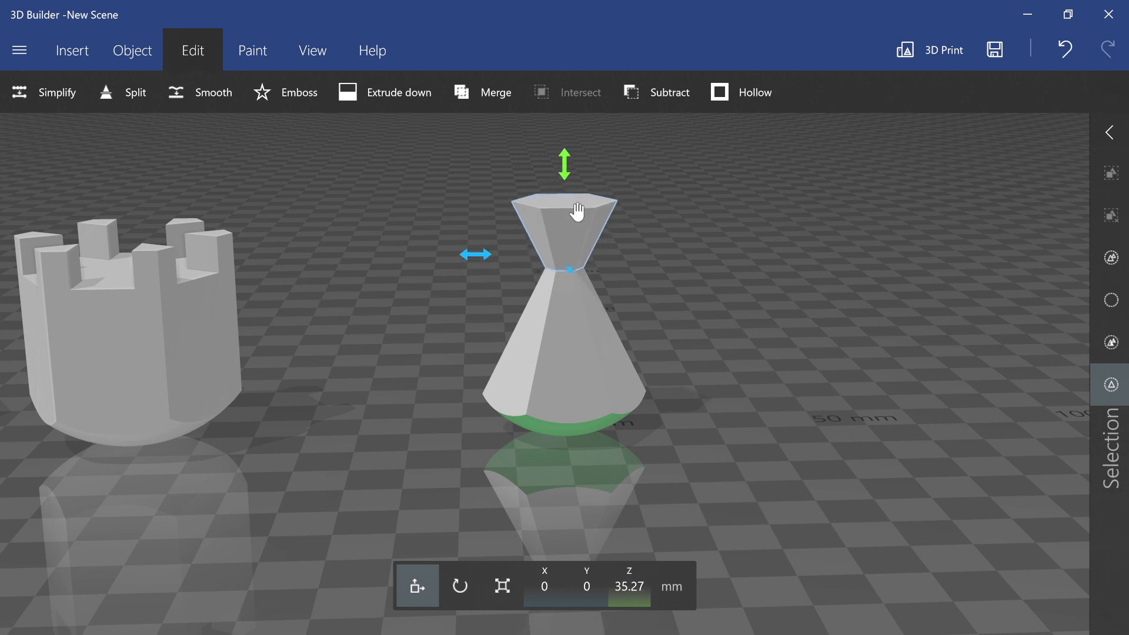
pyautogui.click(576, 229)
# Ungroup the pawn and deselect its base so that only the head is selected.
pyautogui.scroll(-5, 343, 369)
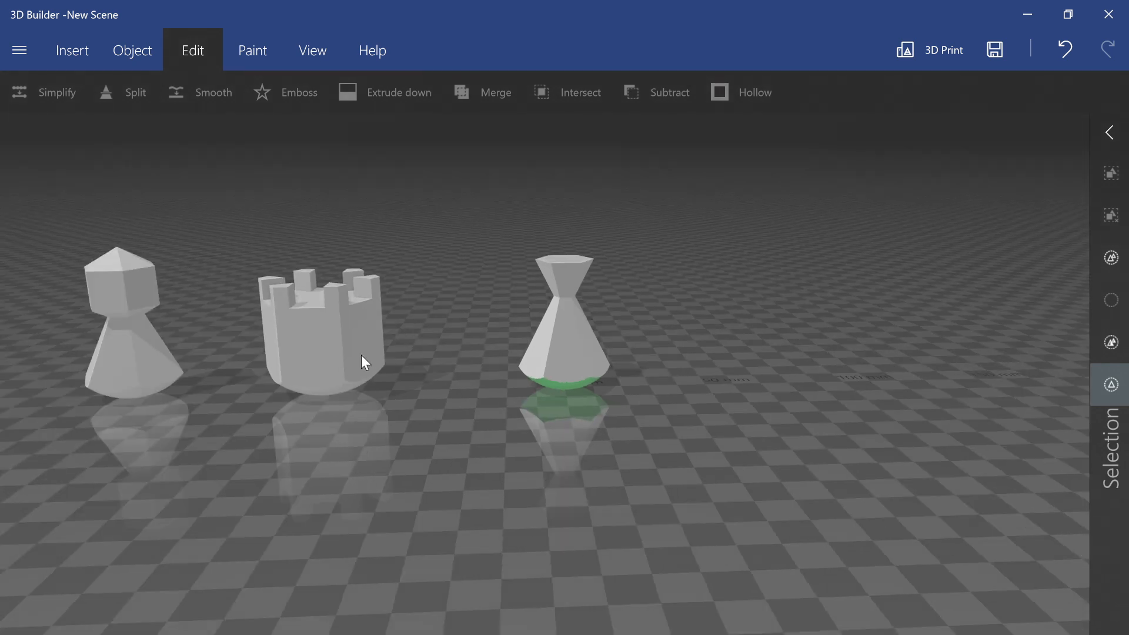
pyautogui.scroll(3, 362, 355)
pyautogui.scroll(-2, 210, 372)
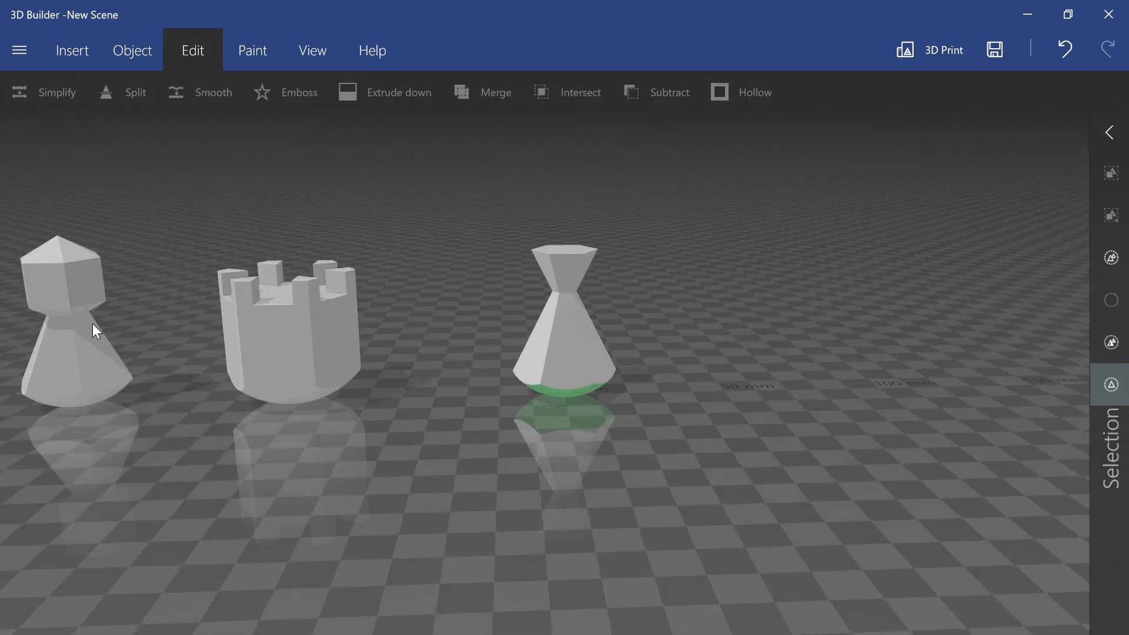
pyautogui.click(75, 333)
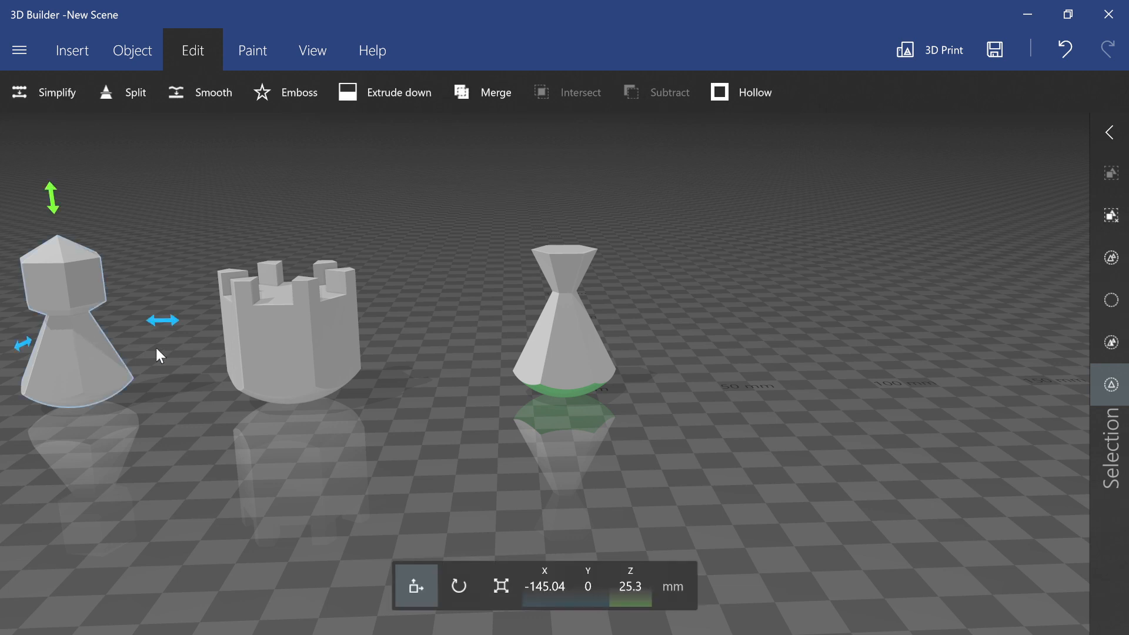
pyautogui.click(1115, 217)
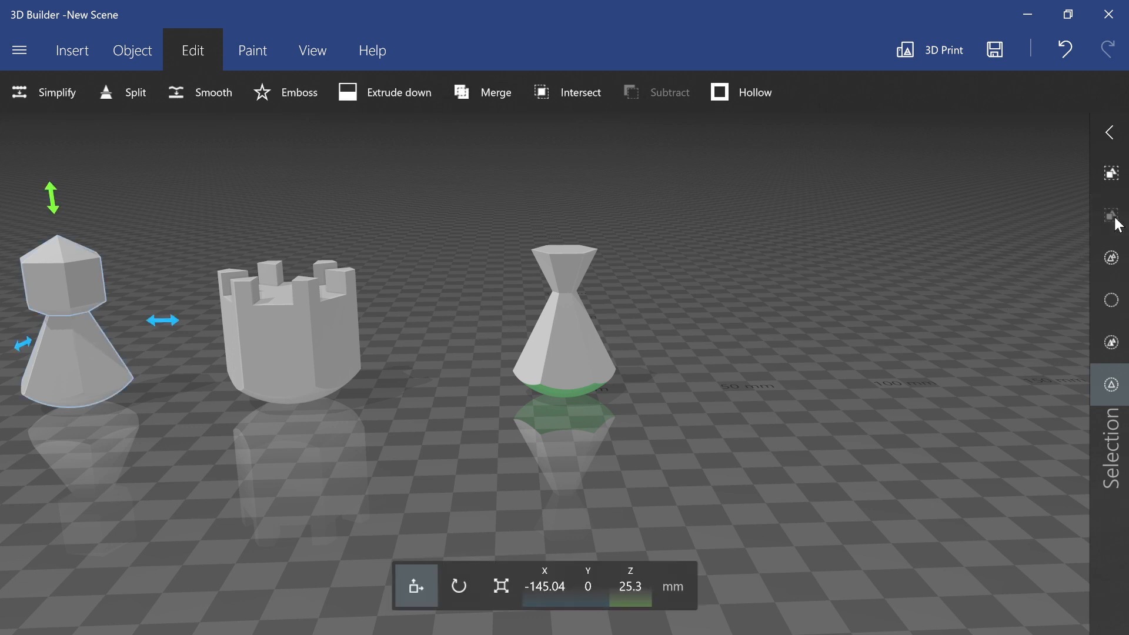
pyautogui.click(103, 362)
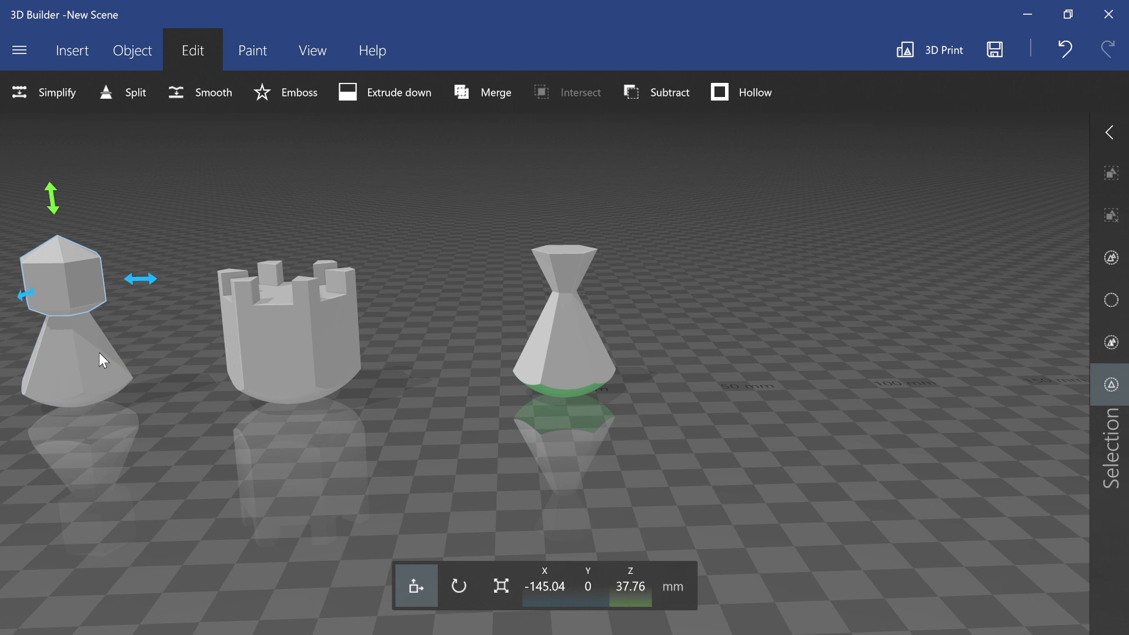
# Duplicate the pawn's head and set the copy's X position to 0 so it is centred over the third piece.
pyautogui.hotkey('ctrl', 'd')
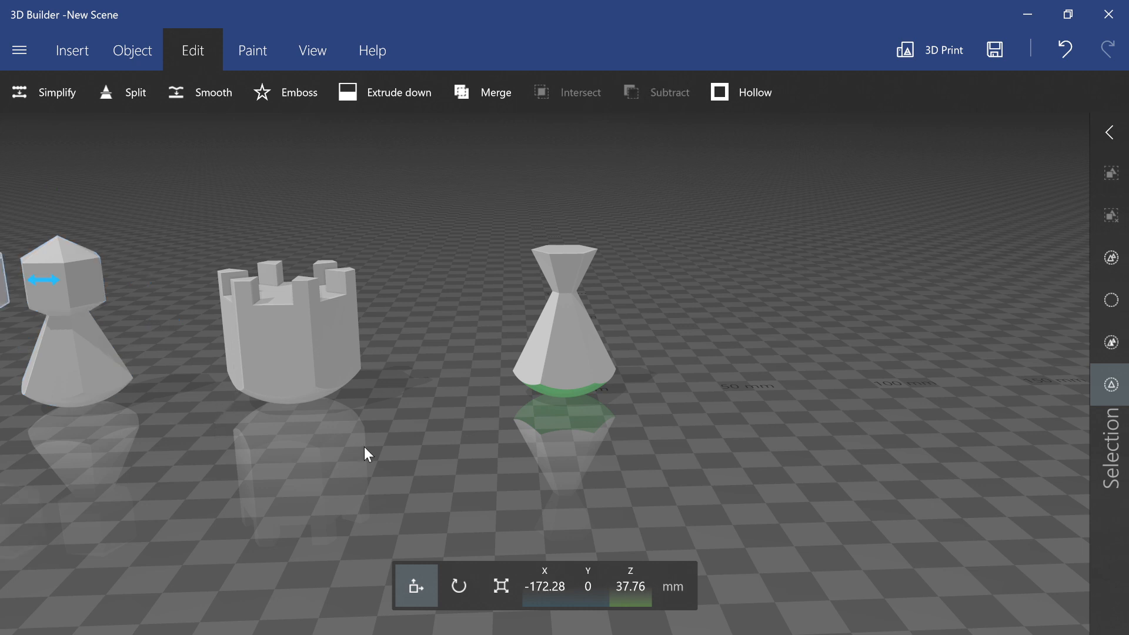
pyautogui.click(529, 570)
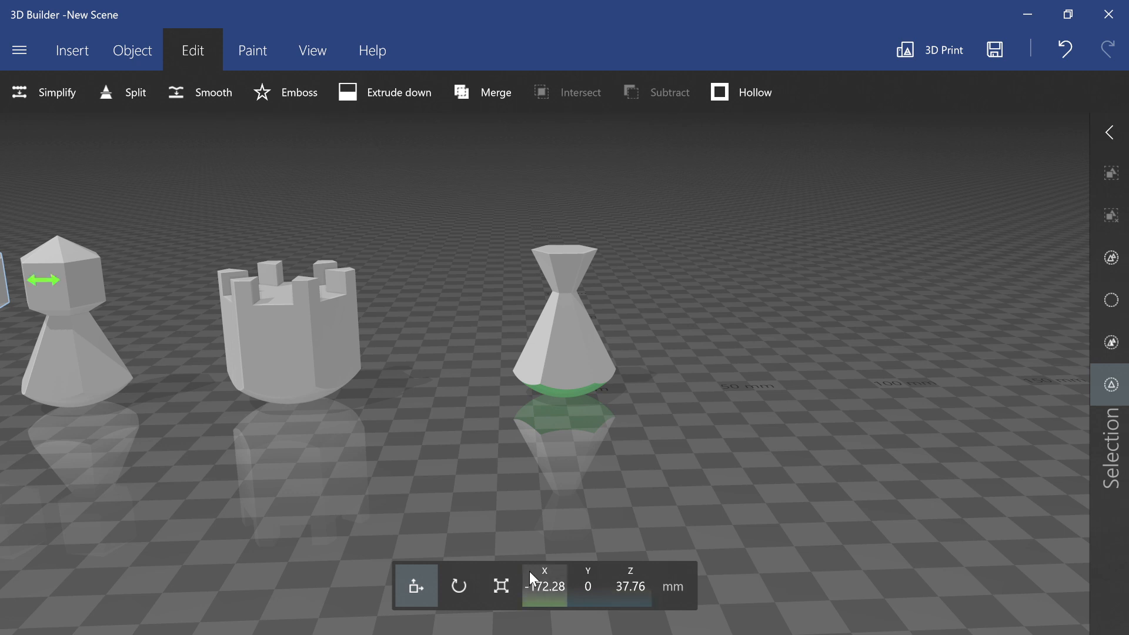
pyautogui.write('0')
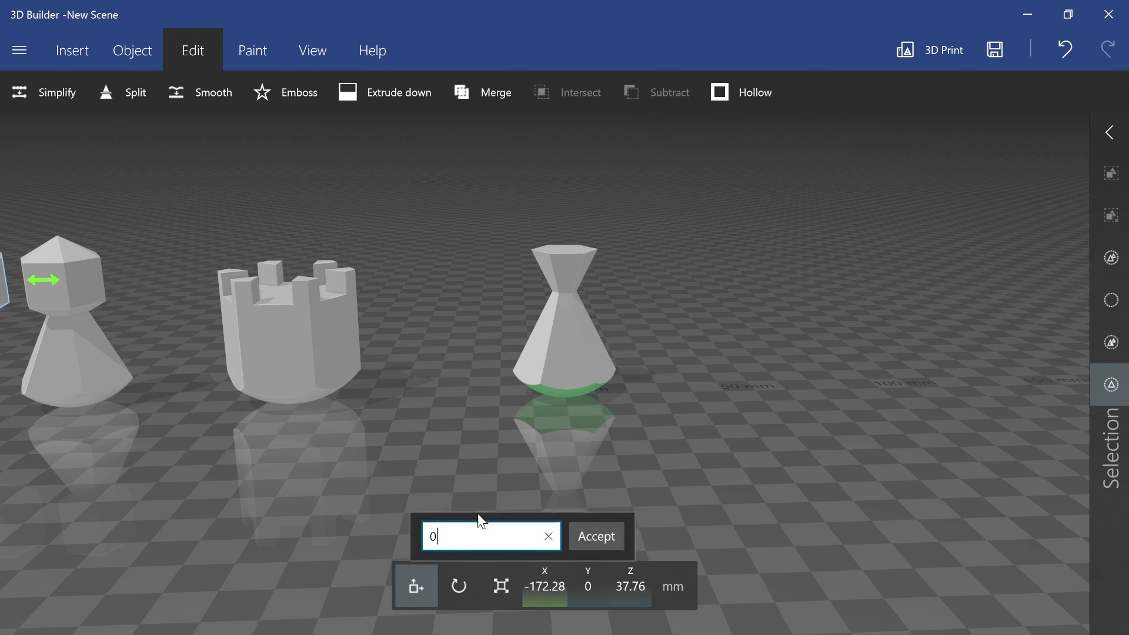
pyautogui.press('Return')
pyautogui.scroll(3, 521, 347)
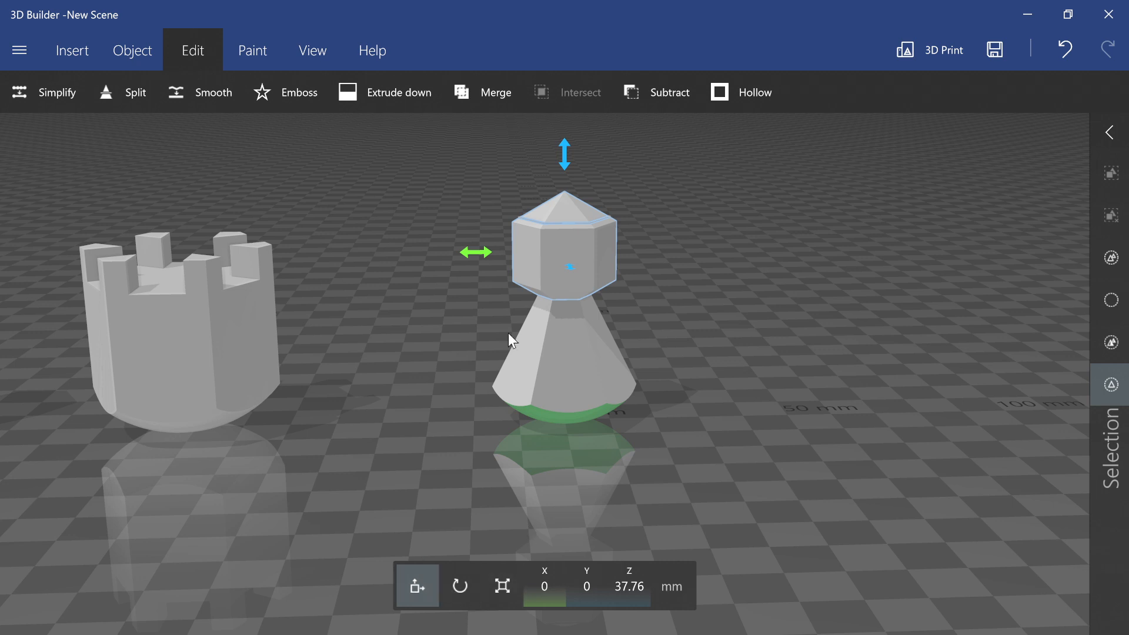
# Scale the head copy uniformly to about 43.49% and raise it to about Z 46.37 mm, on top of the inverted-cone collar.
pyautogui.click(502, 587)
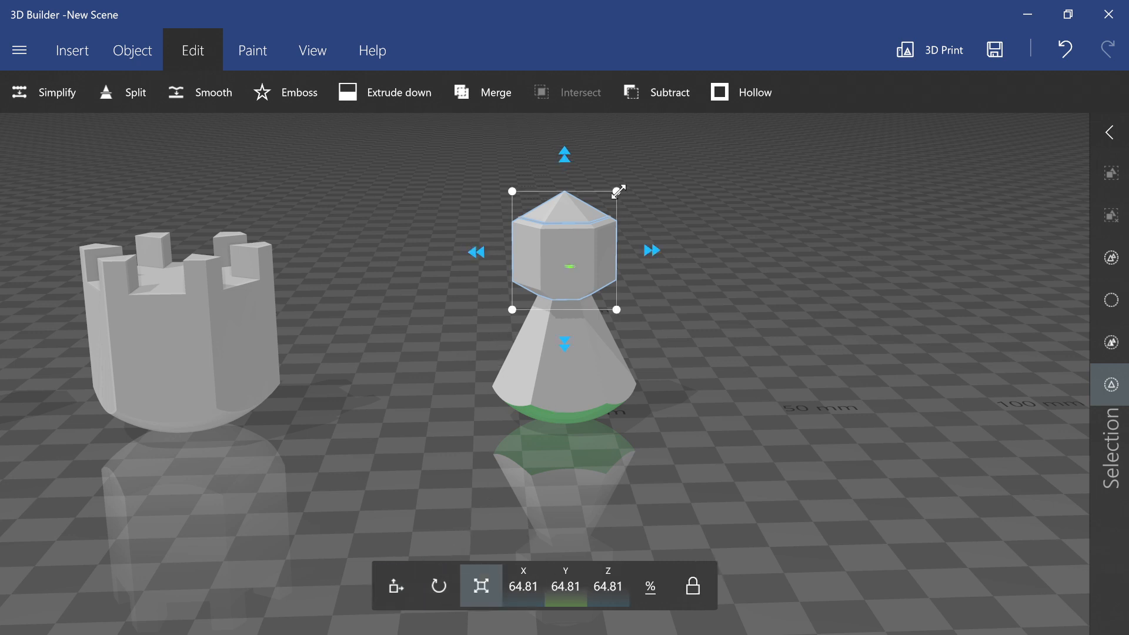
pyautogui.moveTo(619, 191); pyautogui.dragTo(598, 210)
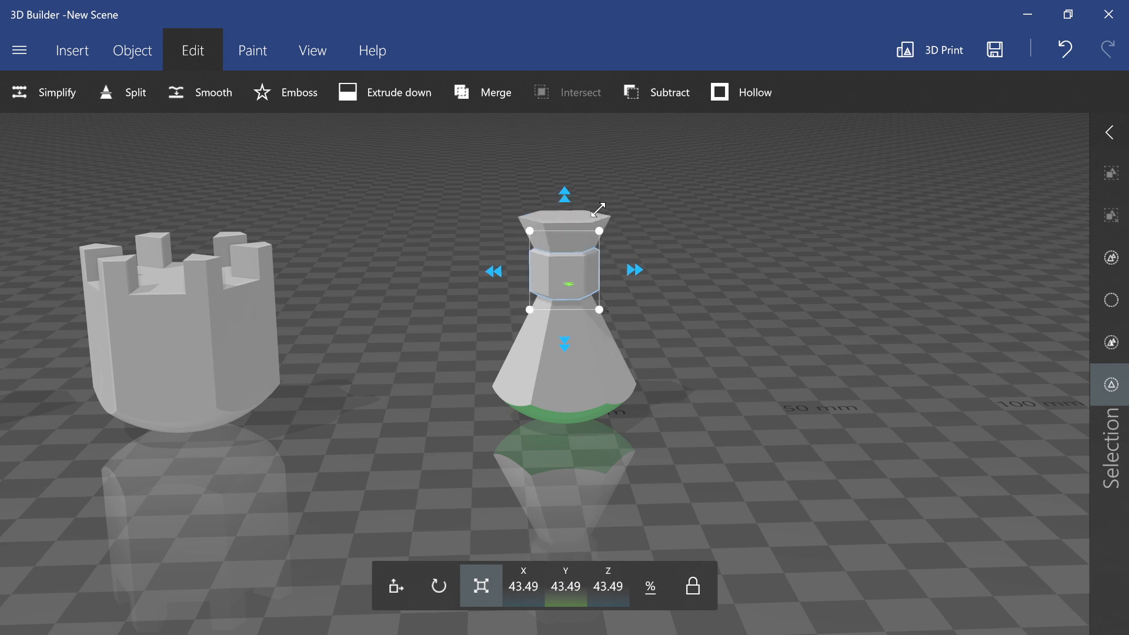
pyautogui.click(400, 583)
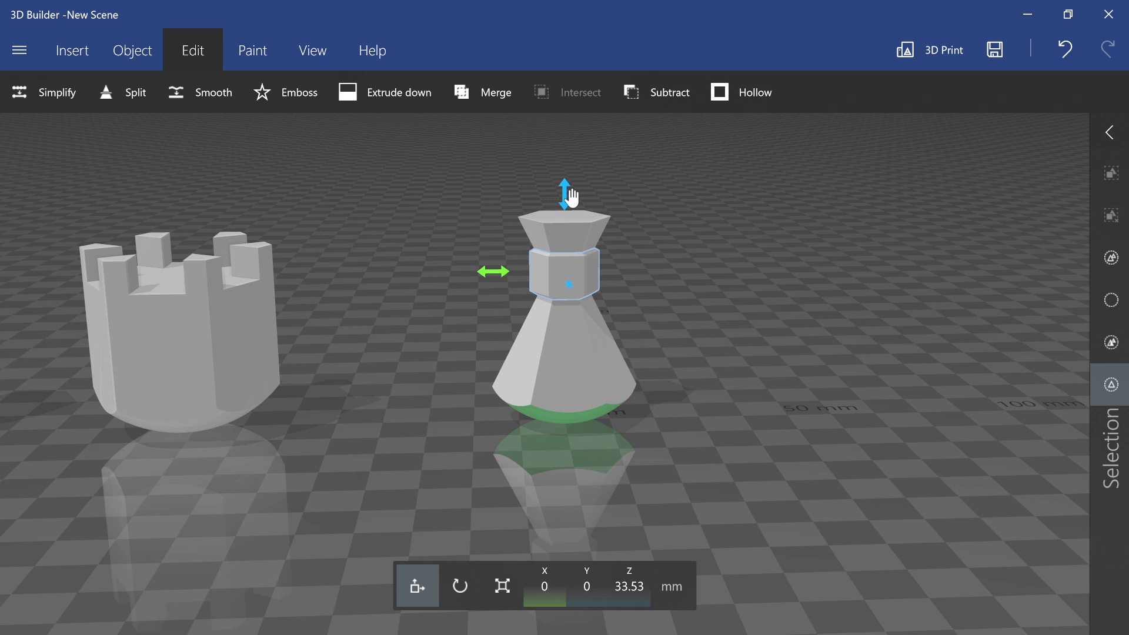
pyautogui.moveTo(572, 198); pyautogui.dragTo(568, 137)
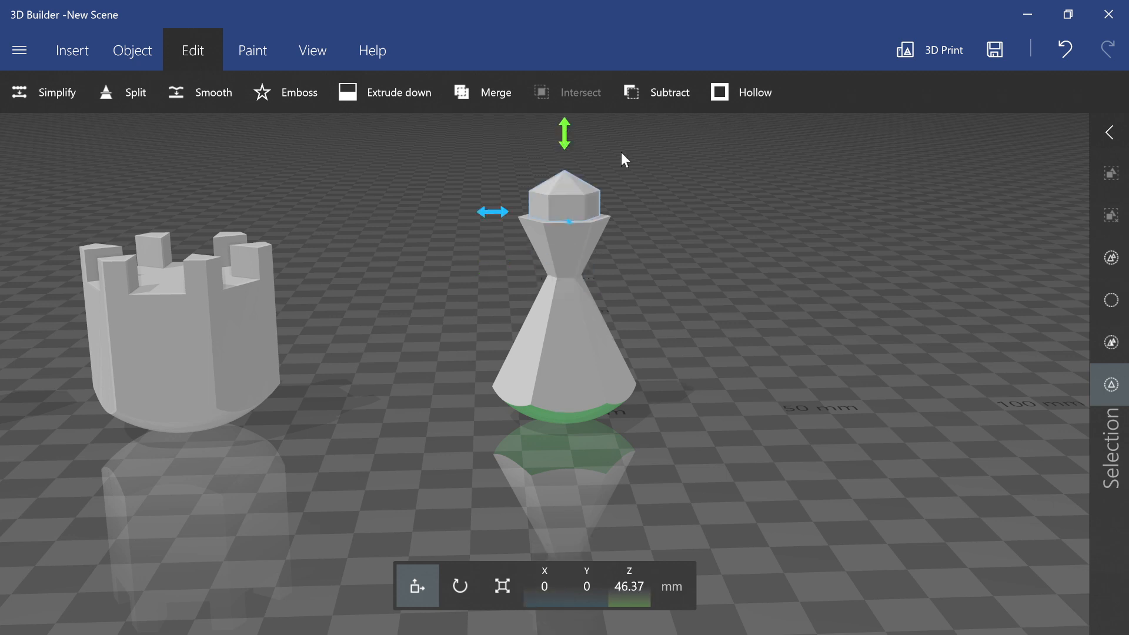
pyautogui.scroll(3, 609, 230)
pyautogui.scroll(-1, 609, 227)
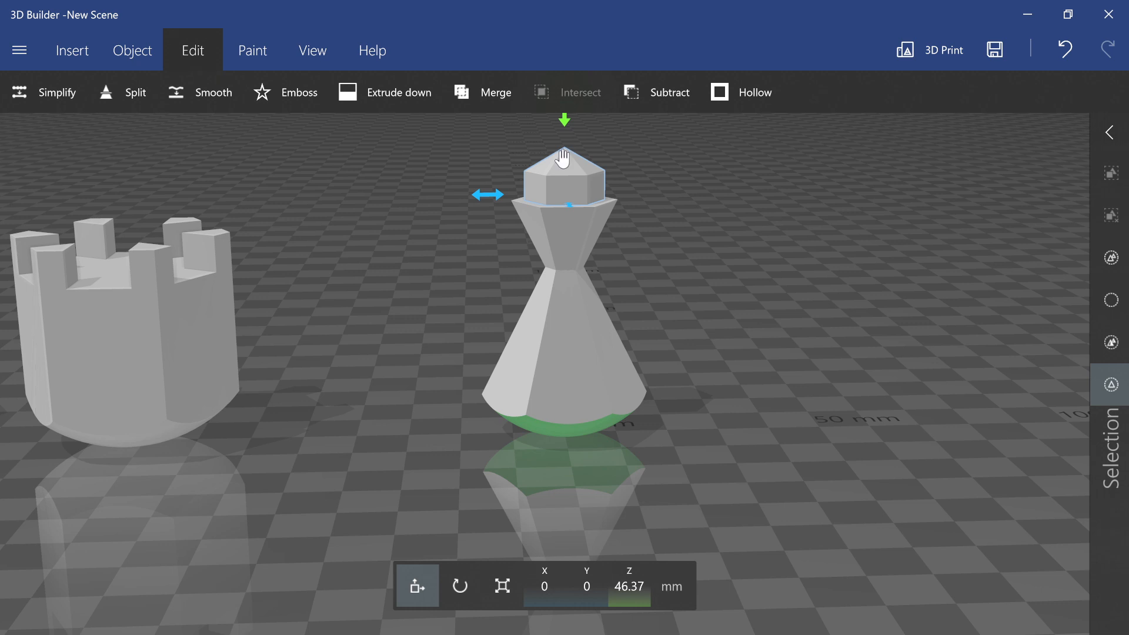
# Duplicate the inverted-cone collar and set the copy's X position back to 0 so it overlaps the original.
pyautogui.click(577, 187)
pyautogui.click(587, 221)
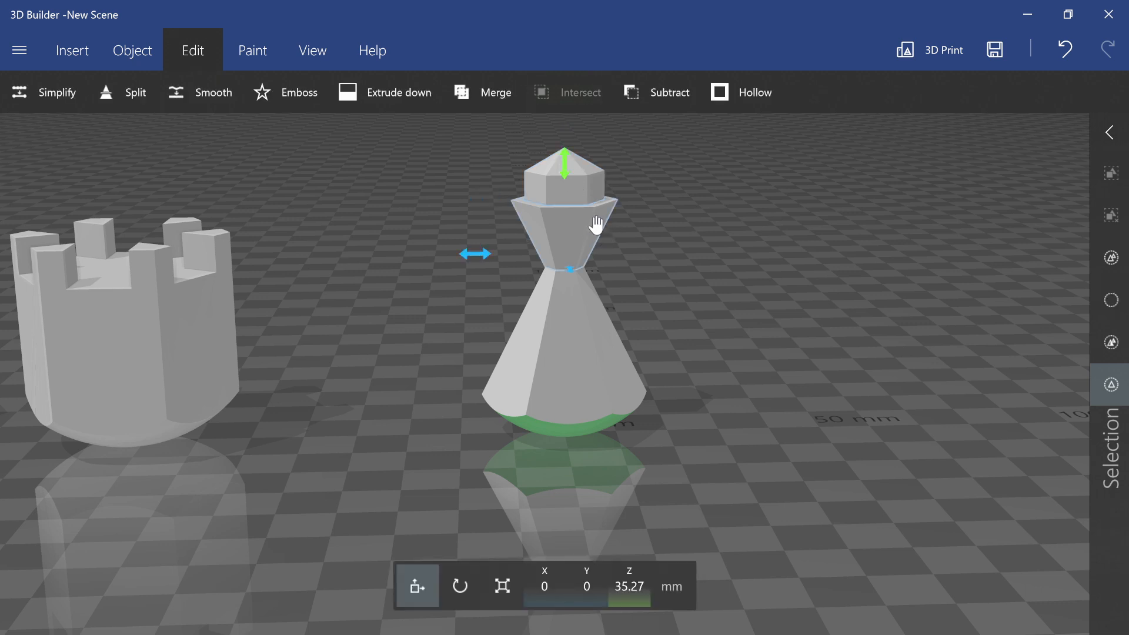
pyautogui.moveTo(596, 223); pyautogui.dragTo(462, 224)
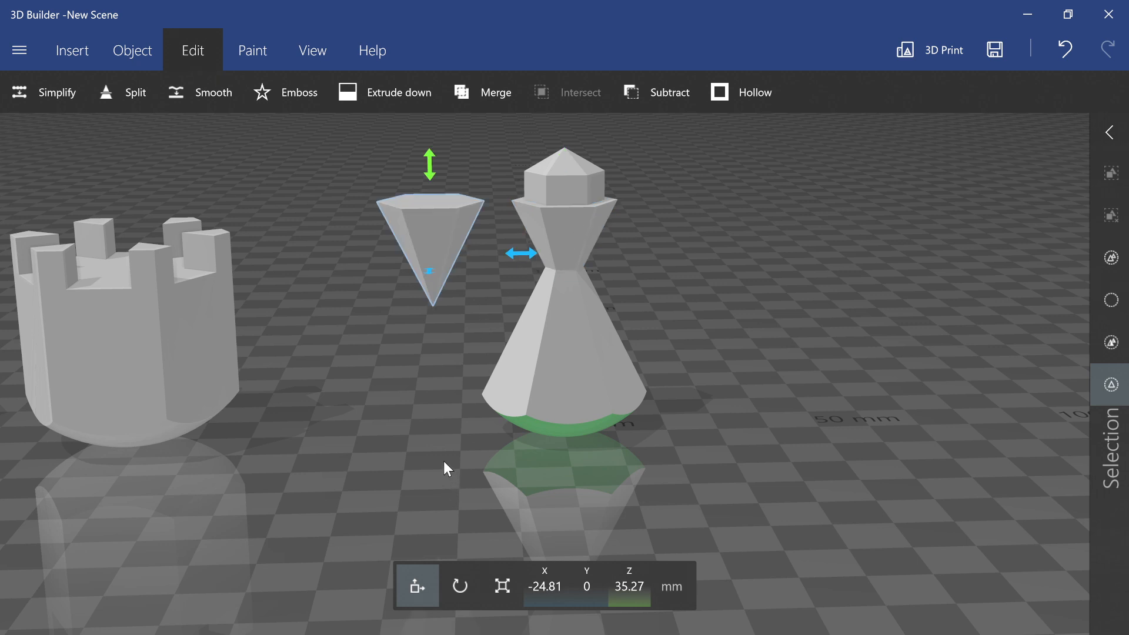
pyautogui.write('0')
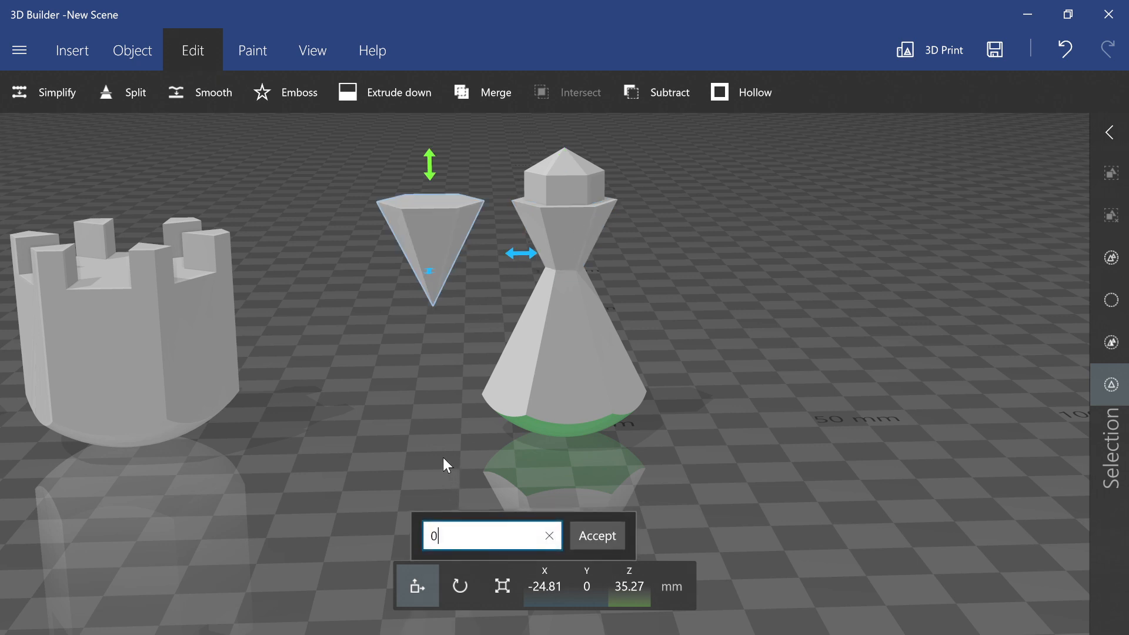
pyautogui.press('Return')
pyautogui.hotkey('ctrl', 'z')
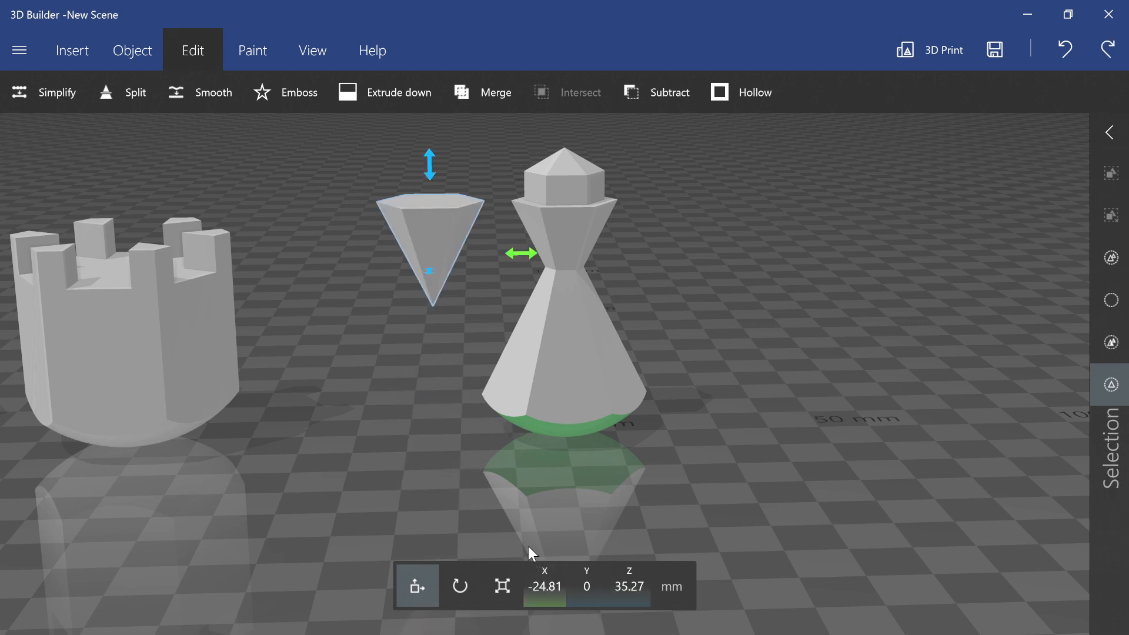
pyautogui.write('0')
pyautogui.press('Return')
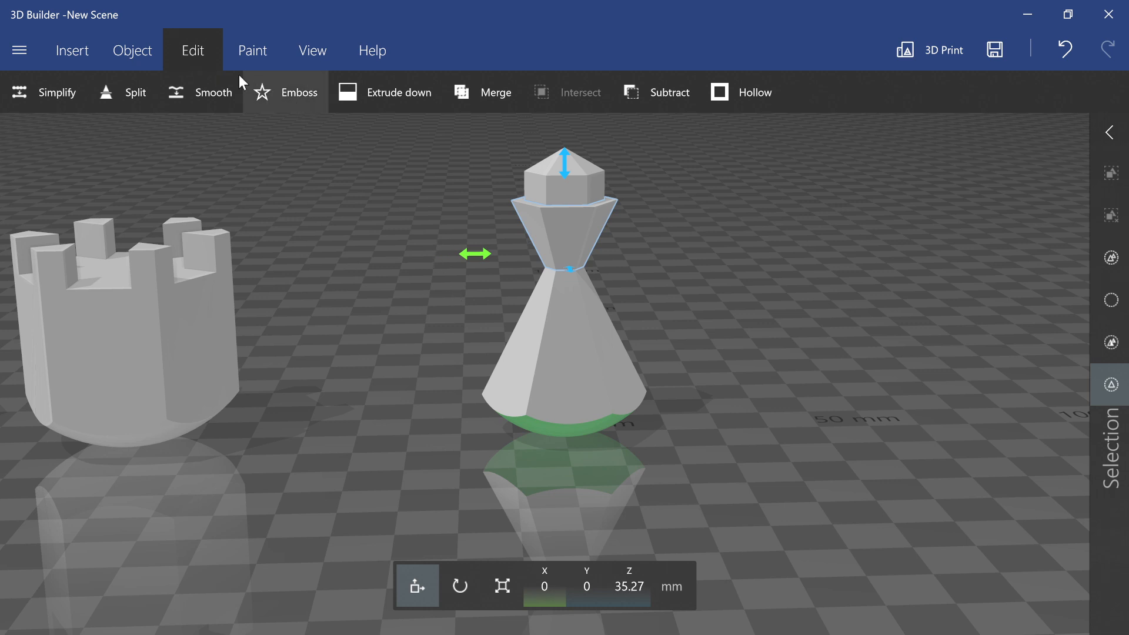
# Split the collar copy at its middle, keeping the top part, and raise that part to about Z 55.58 mm above the head.
pyautogui.click(139, 90)
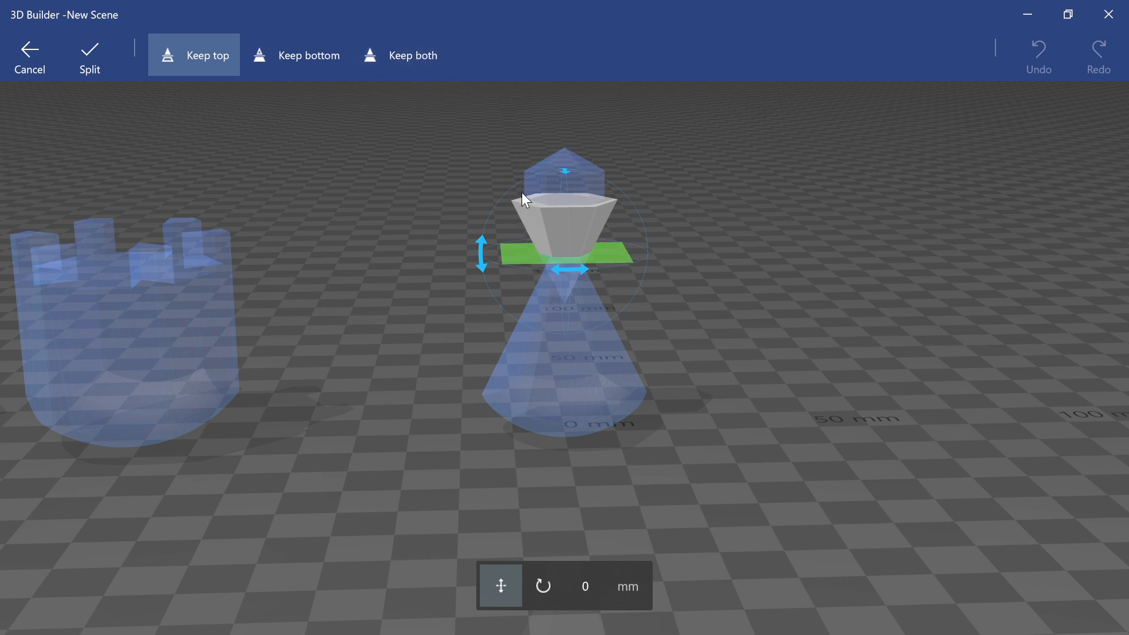
pyautogui.click(98, 52)
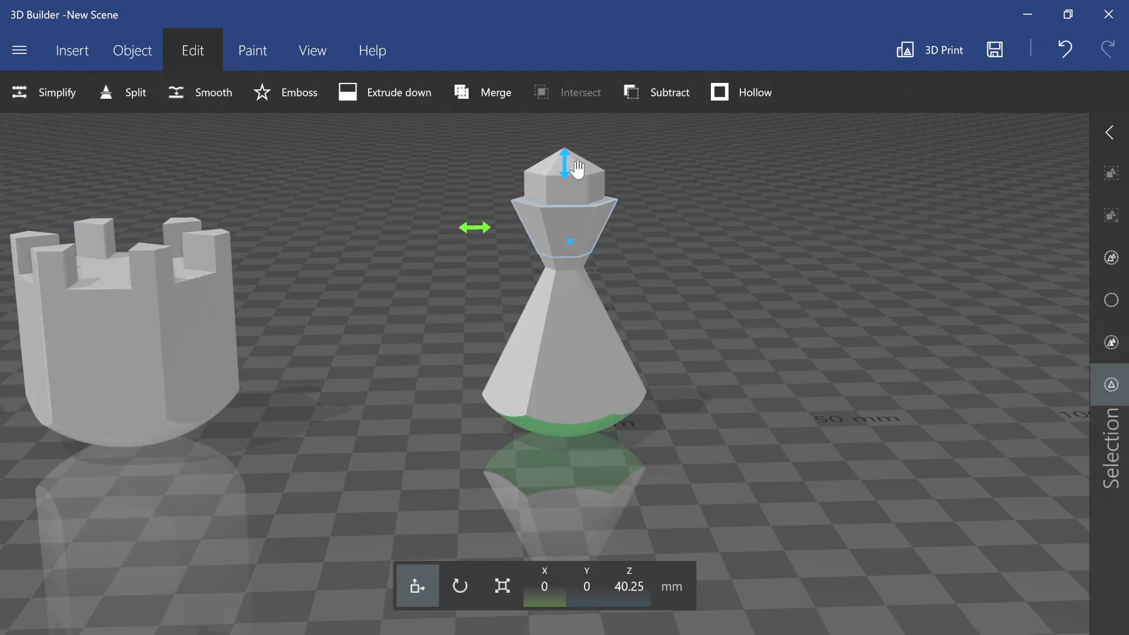
pyautogui.moveTo(572, 164); pyautogui.dragTo(566, 88)
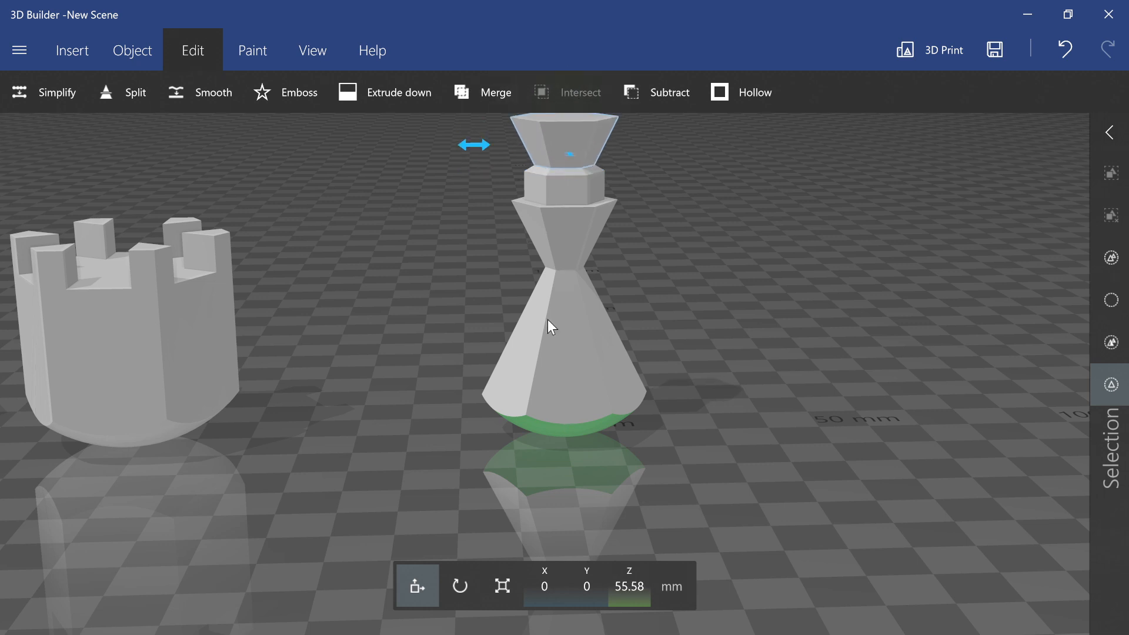
# Scale the truncated cone on top of the head uniformly to about 26.05% and deselect it.
pyautogui.click(507, 588)
pyautogui.scroll(-2, 612, 143)
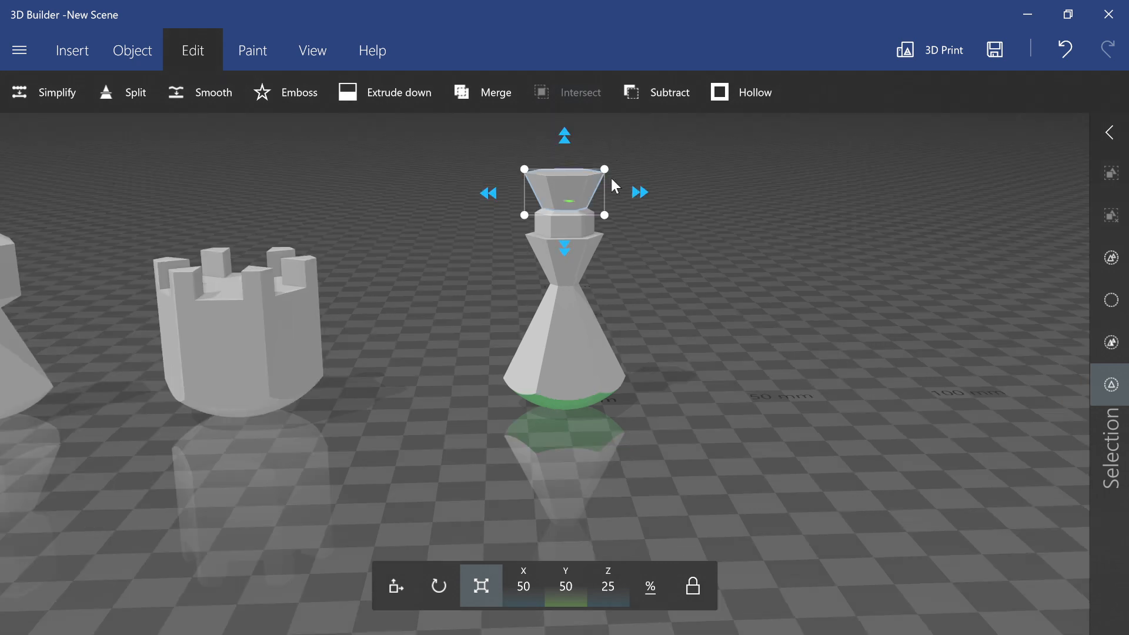
pyautogui.moveTo(603, 168); pyautogui.dragTo(584, 177)
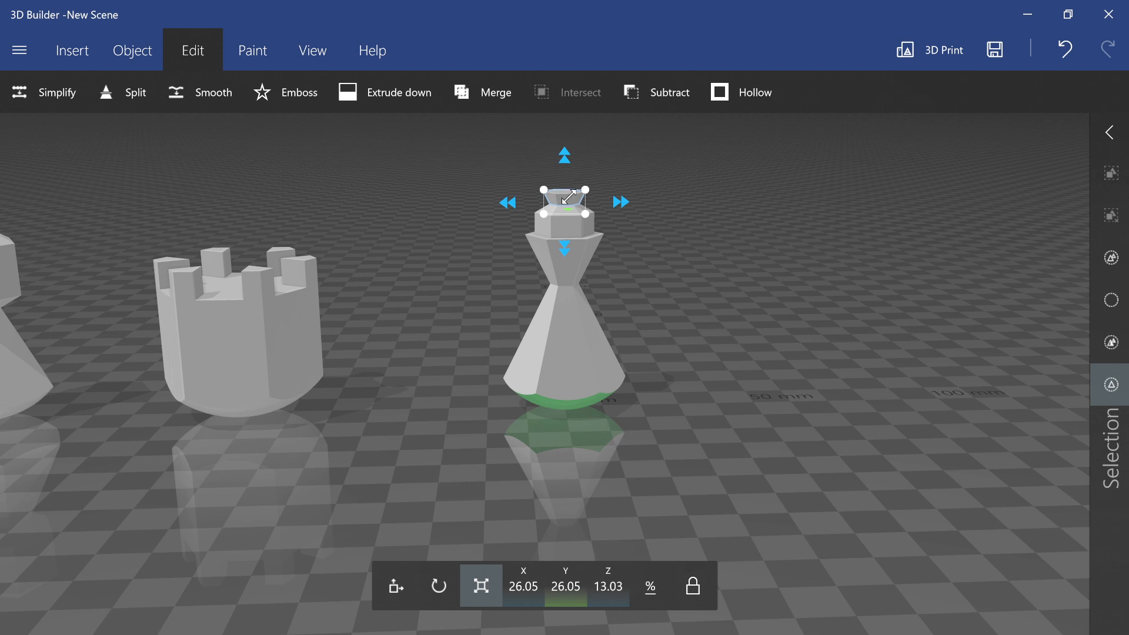
pyautogui.click(502, 208)
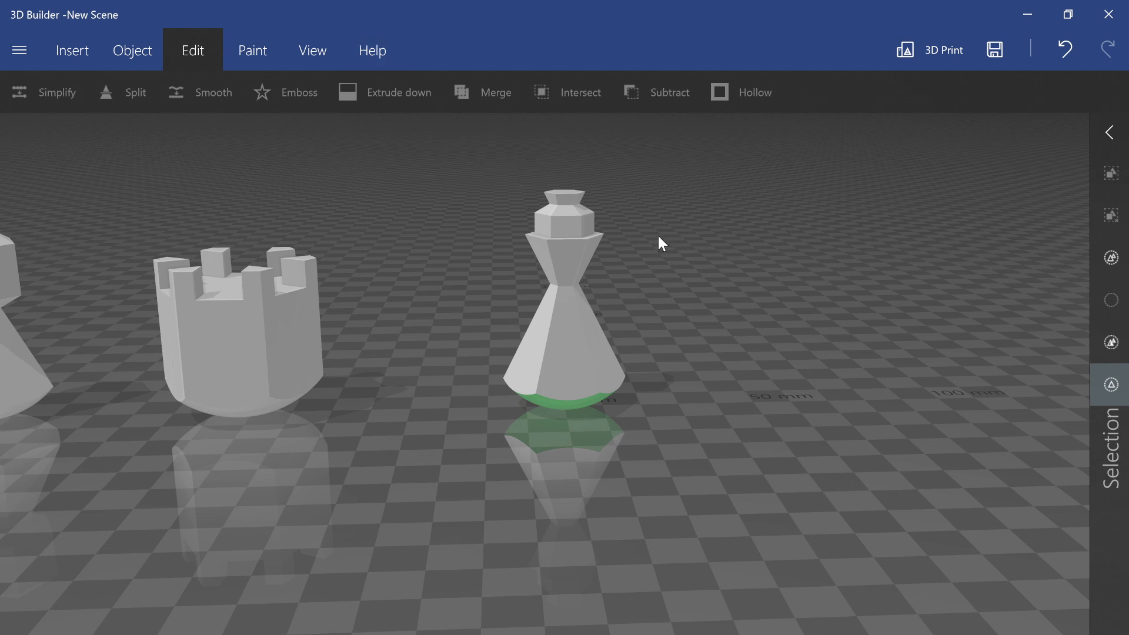
# Duplicate the small truncated cone and resize the copy into a slim spike about 5.65 × 4.89 × 8 mm.
pyautogui.click(570, 199)
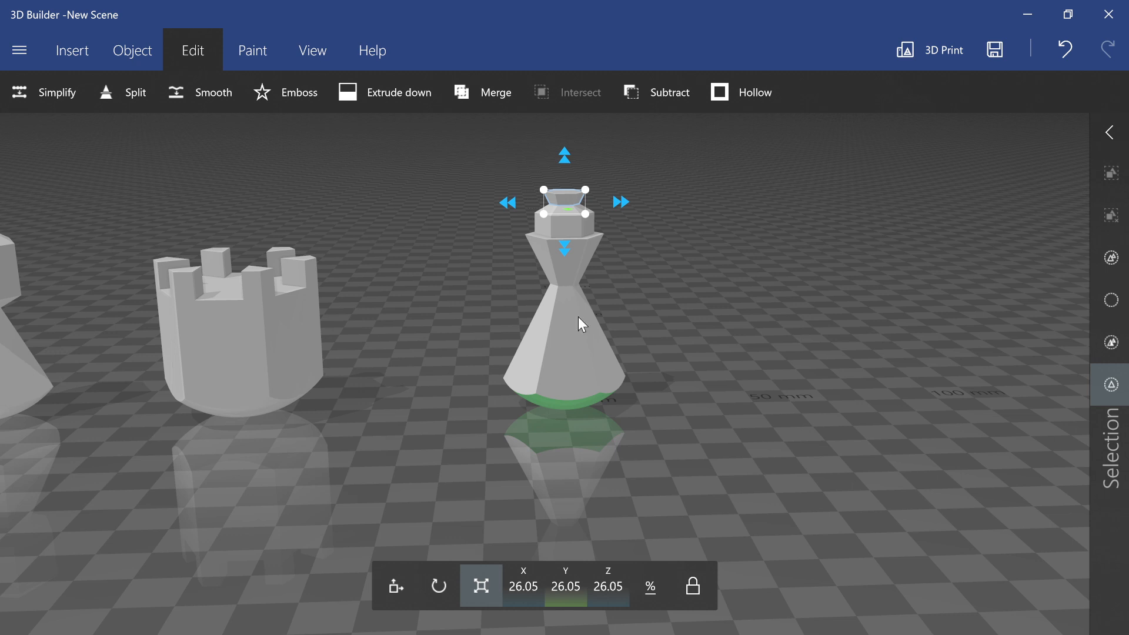
pyautogui.hotkey('ctrl', 'd')
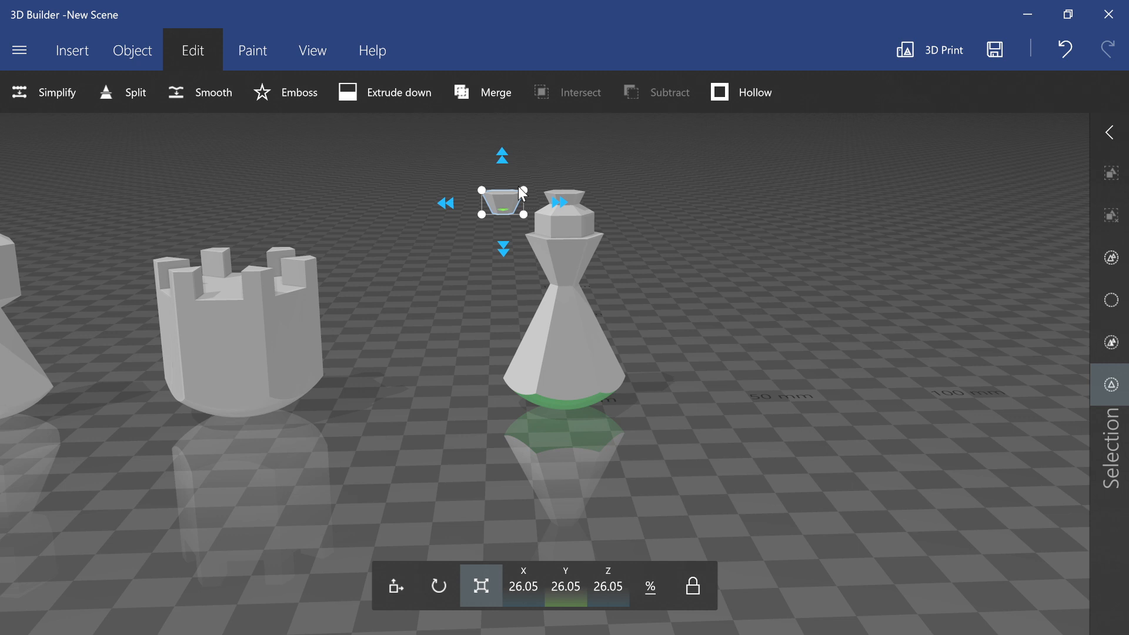
pyautogui.moveTo(522, 193); pyautogui.dragTo(484, 101)
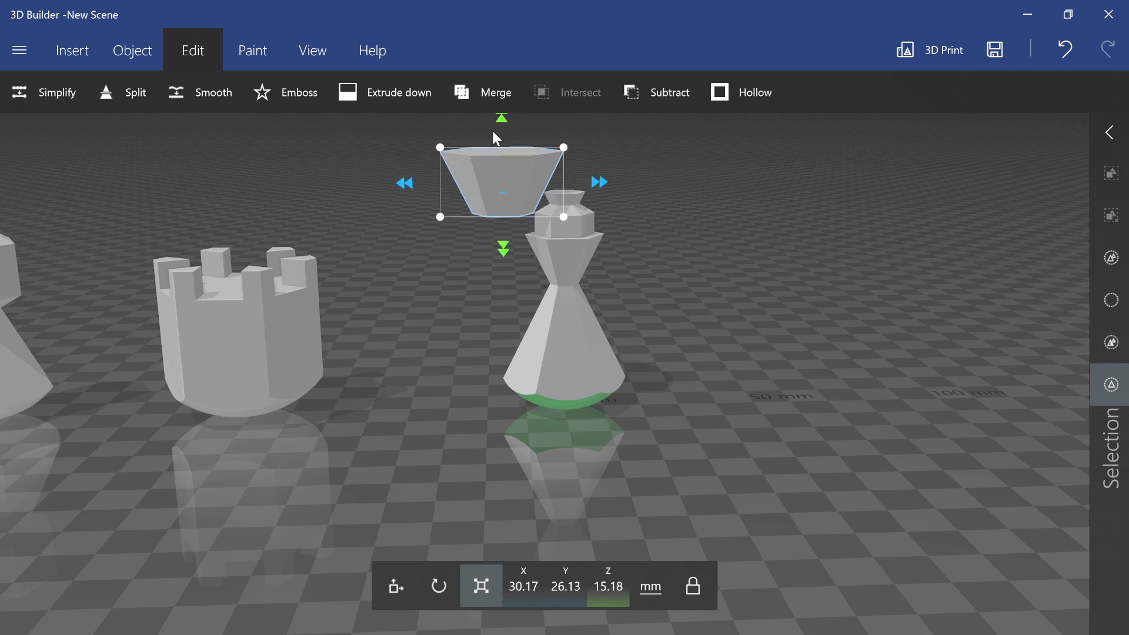
pyautogui.hotkey('ctrl', 'z')
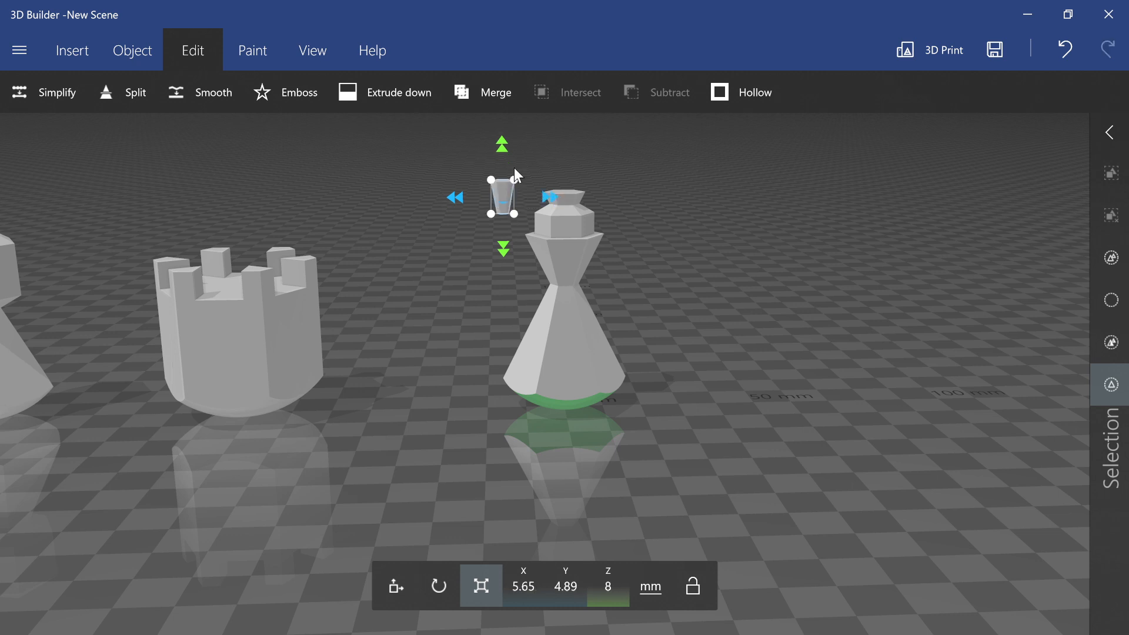
# Centre the slim spike at X 0 on the third piece's tip and stretch it taller.
pyautogui.click(407, 584)
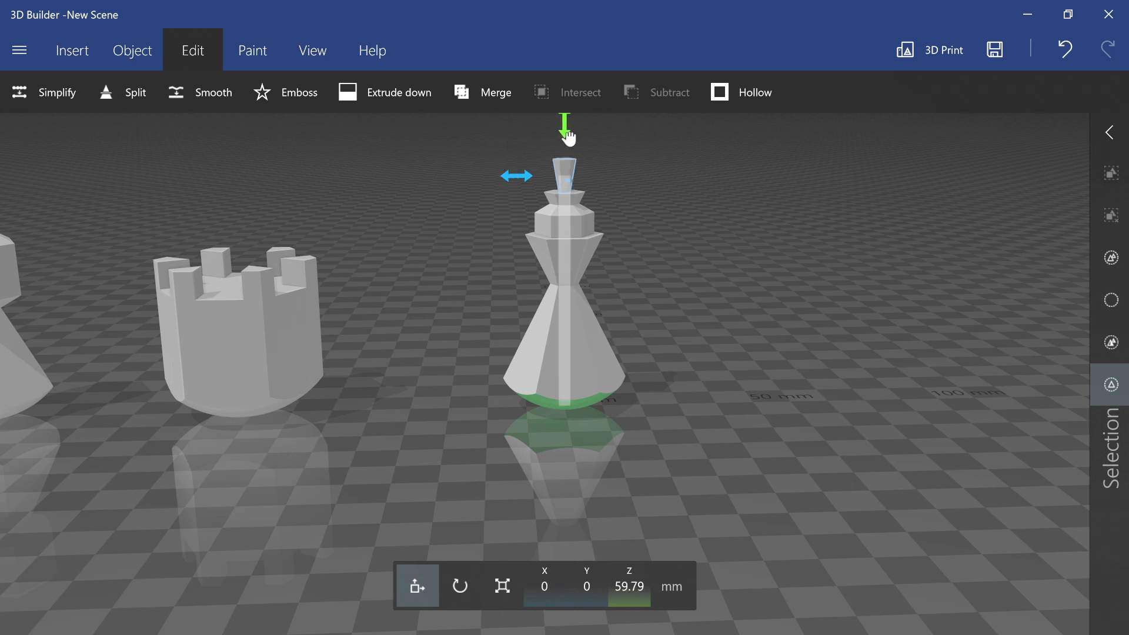
pyautogui.moveTo(567, 137); pyautogui.dragTo(568, 161)
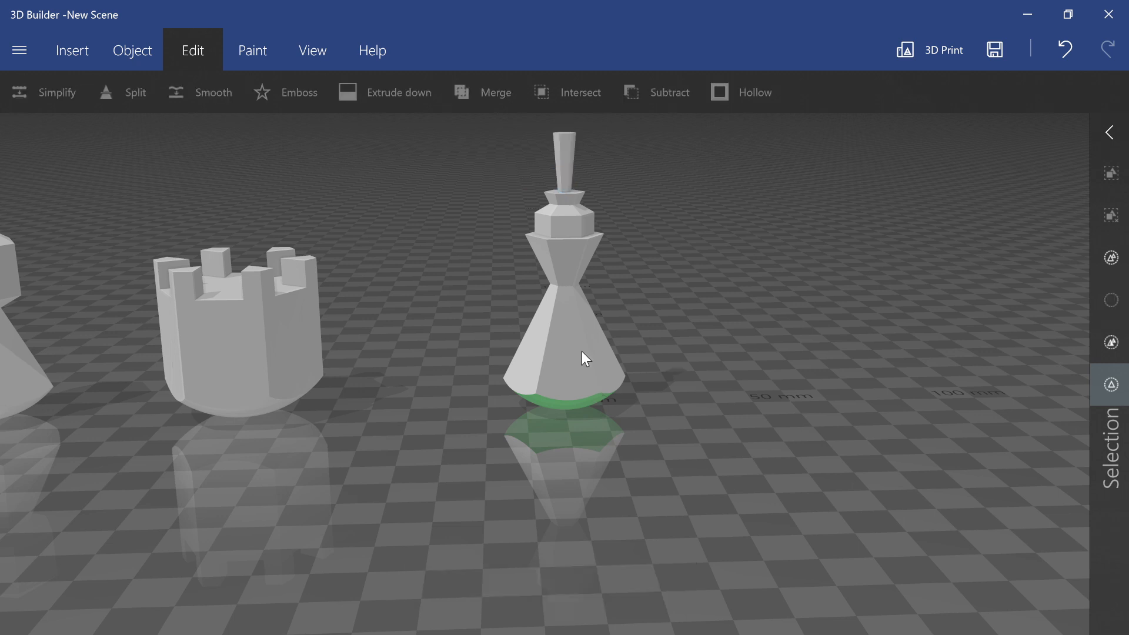
# Select all parts of the third piece, group them, and paint the whole piece light grey.
pyautogui.click(581, 351)
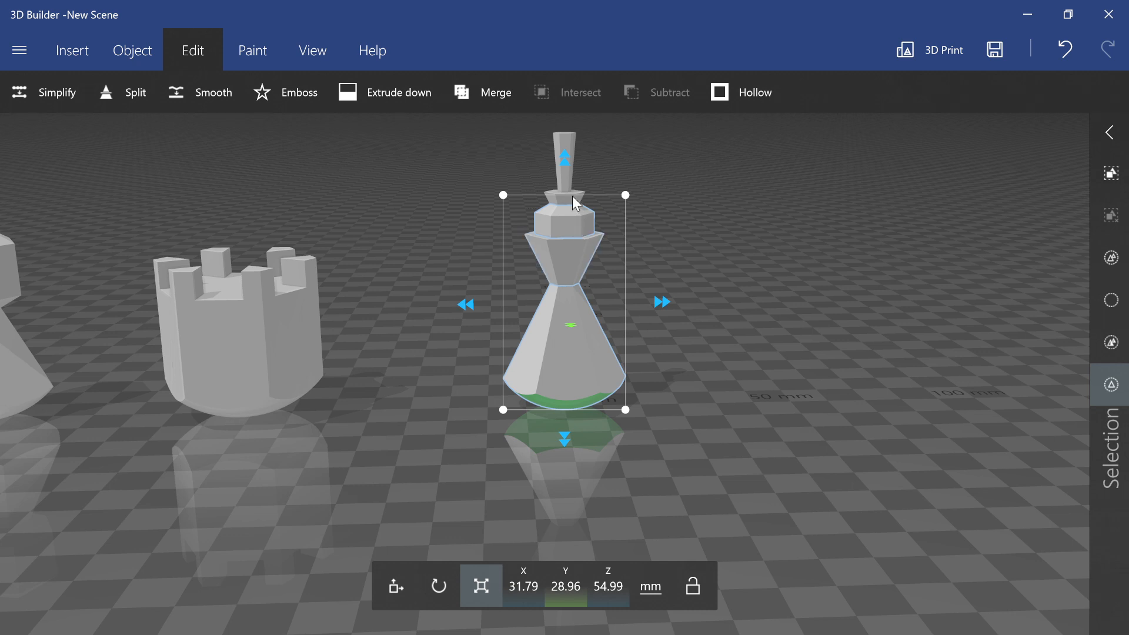
pyautogui.moveTo(574, 197); pyautogui.dragTo(571, 205)
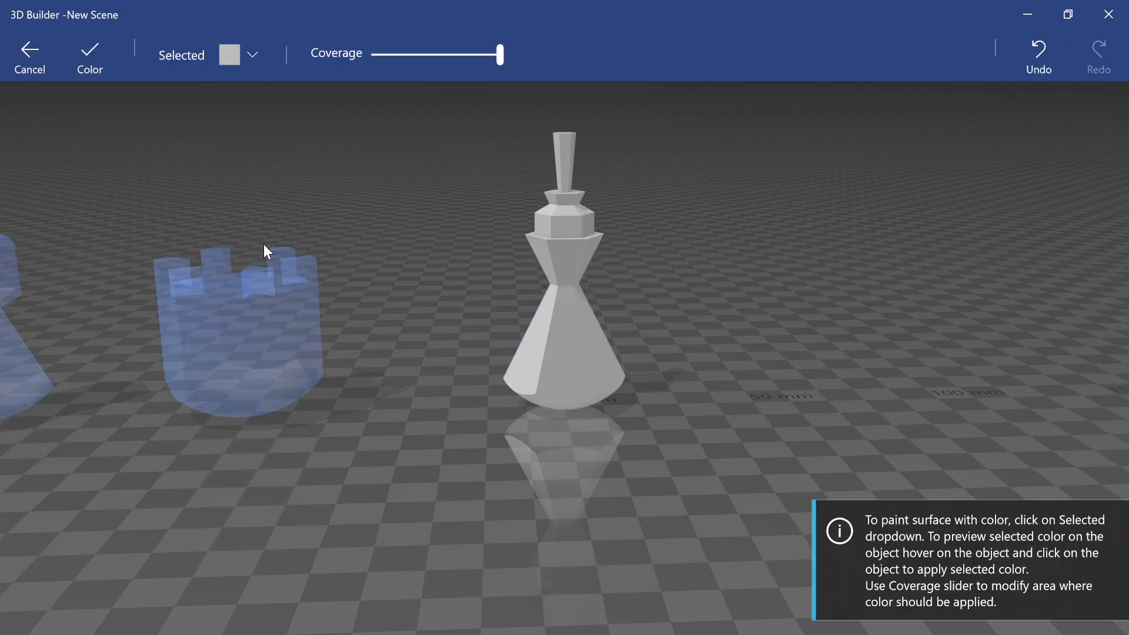
pyautogui.click(106, 55)
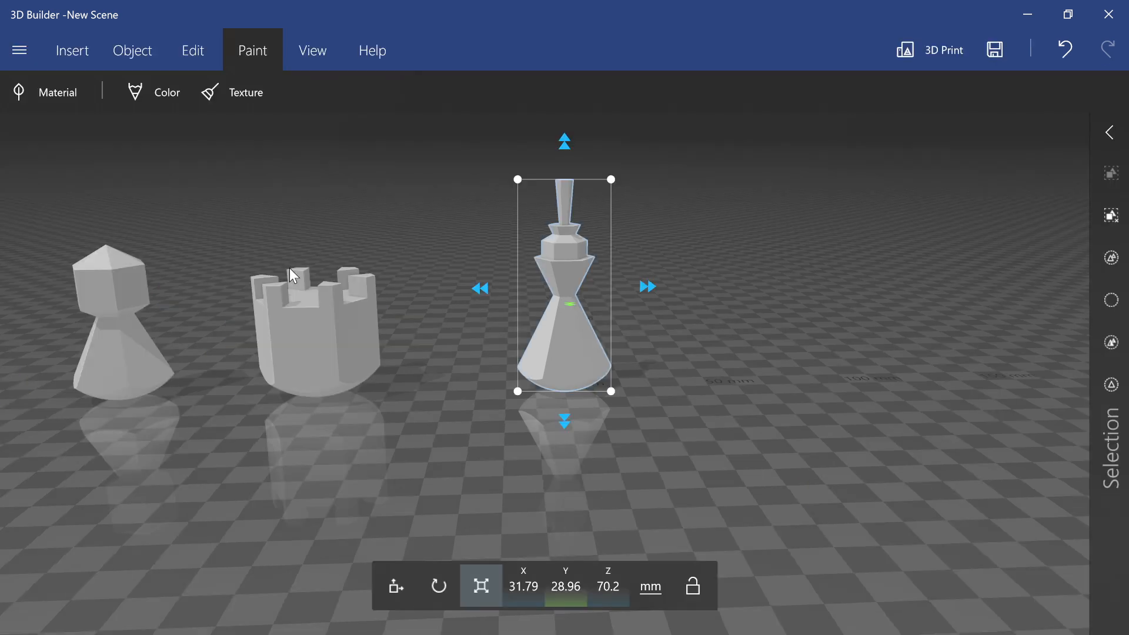
# Select the pawn's base and head.
pyautogui.click(118, 287)
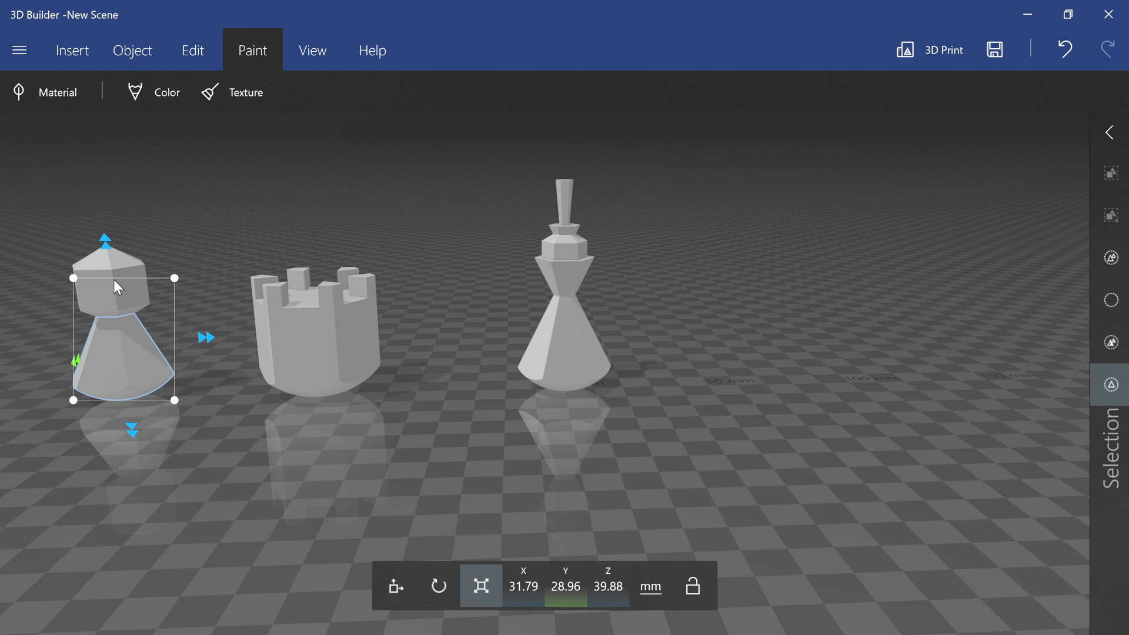
pyautogui.click(93, 271)
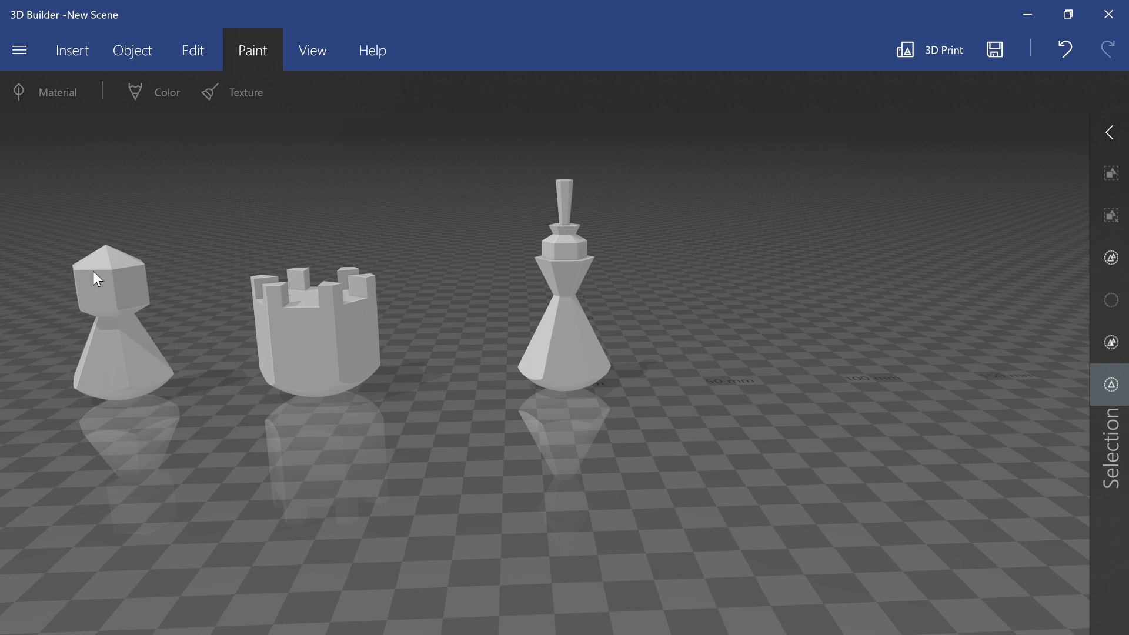